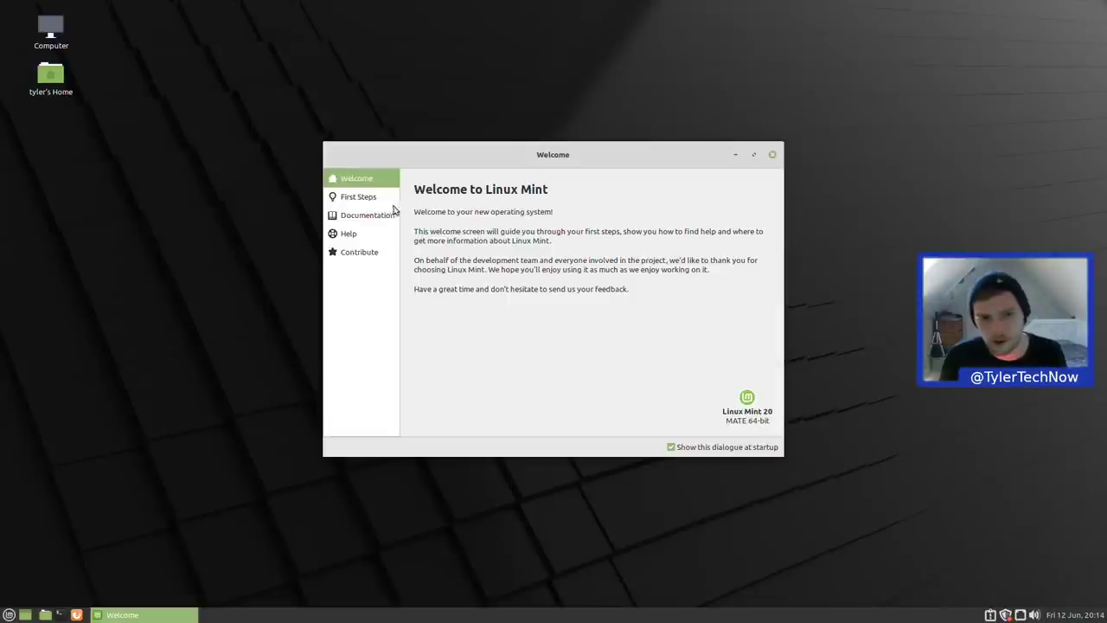
Look through the Welcome window's First Steps, Documentation, Help and Contribute sections, and minimise the window
left_click(366, 199)
left_click(372, 216)
left_click(370, 234)
left_click(369, 249)
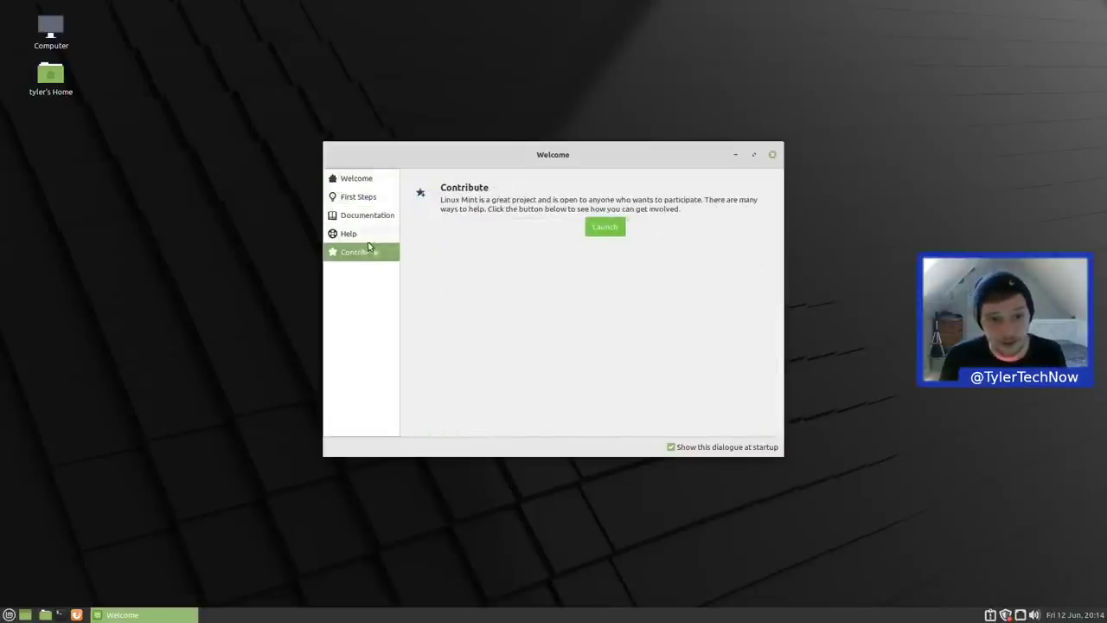
left_click(370, 232)
left_click(369, 217)
left_click(367, 197)
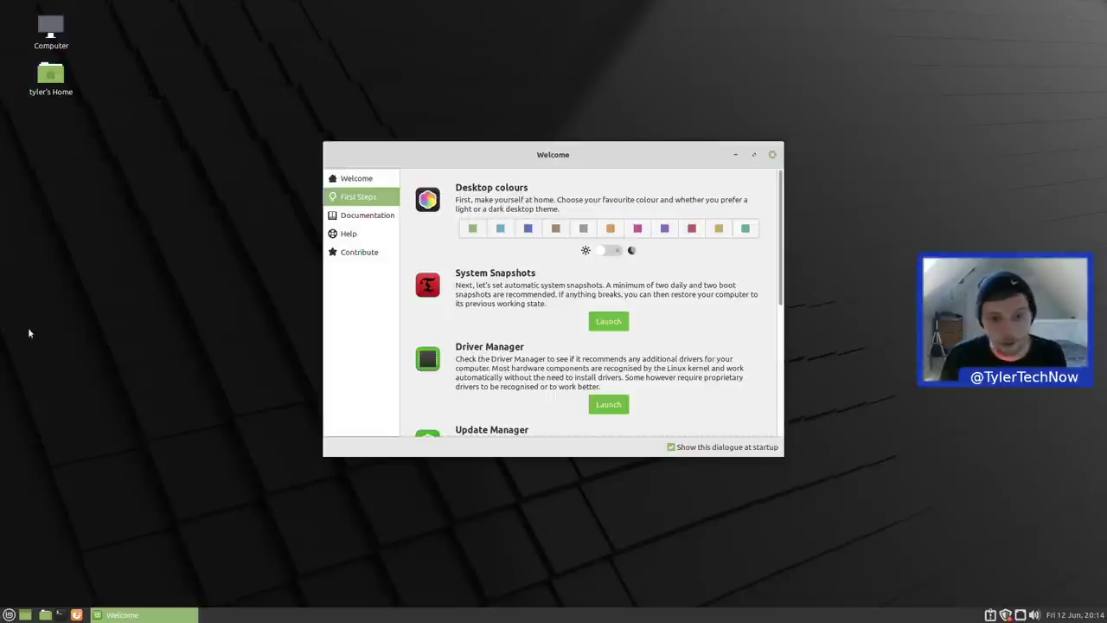
left_click(735, 154)
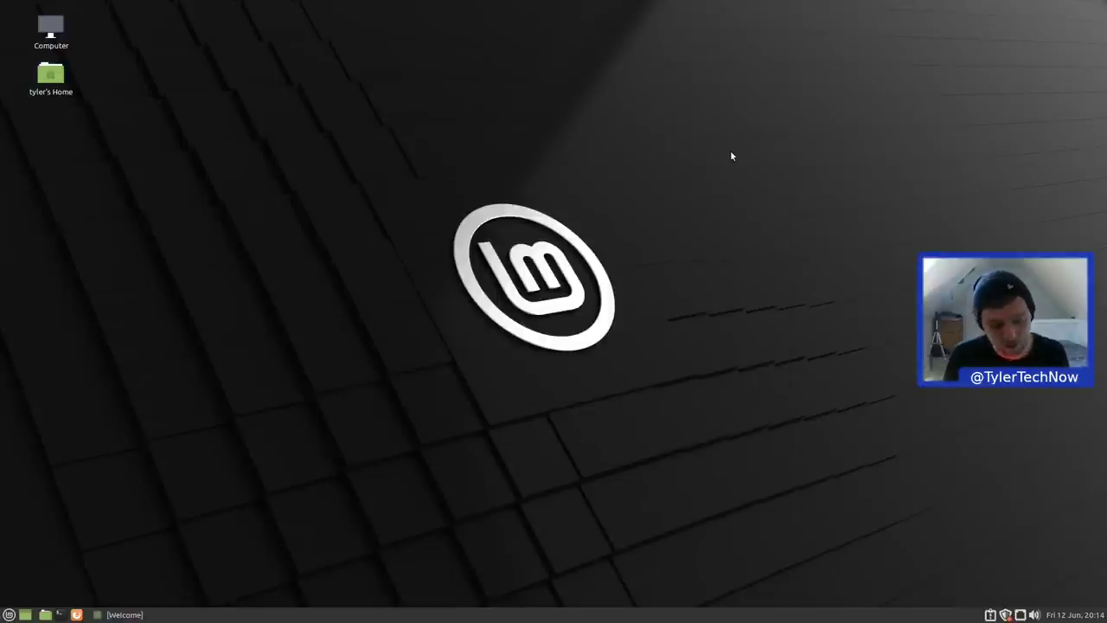
Run "sudo apt update ; sudo apt upgrade -y ; sudo apt install htop -y" in a terminal, enter the account password, and minimise it
key("ctrl+alt+t")
type("sudo apt updaet")
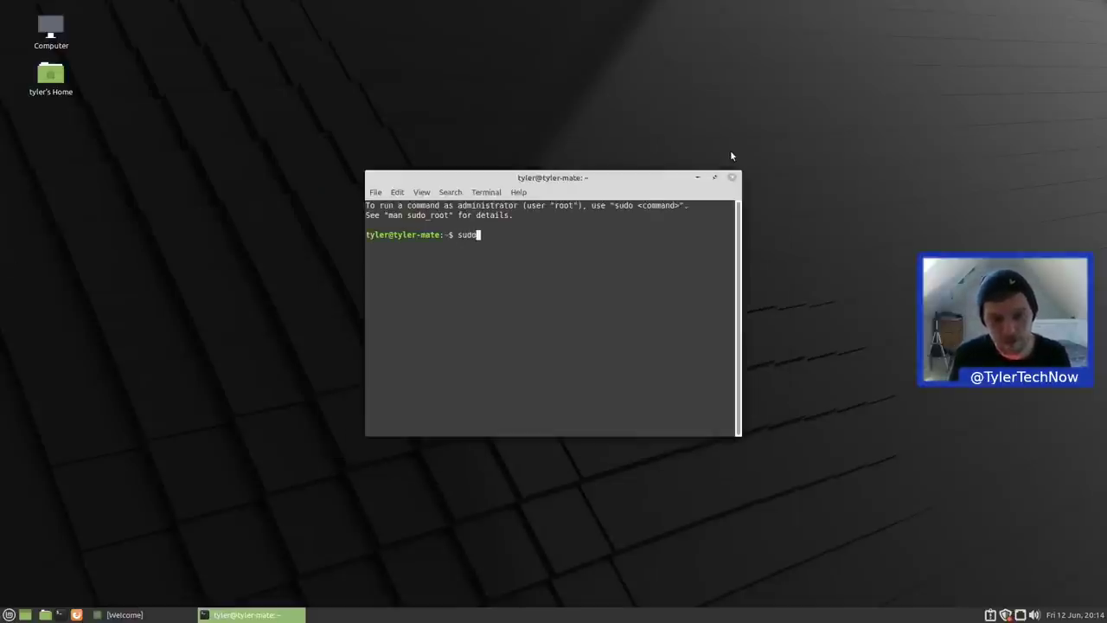
key("BackSpace")
key("BackSpace")
type("te")
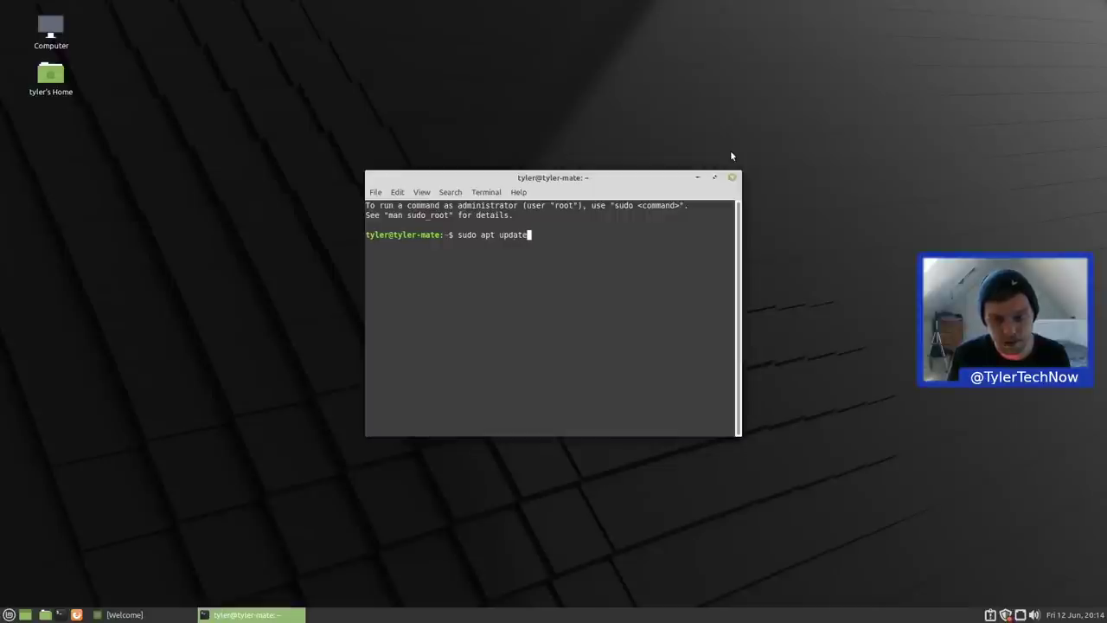
type(" ; sudo apt upgrade -y")
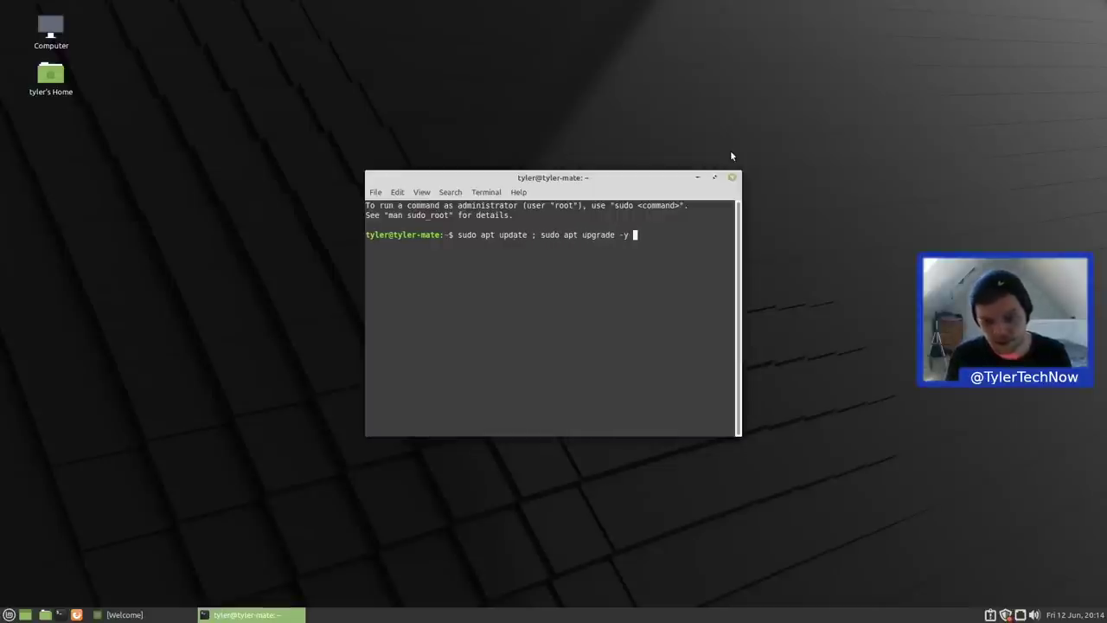
type(" ;")
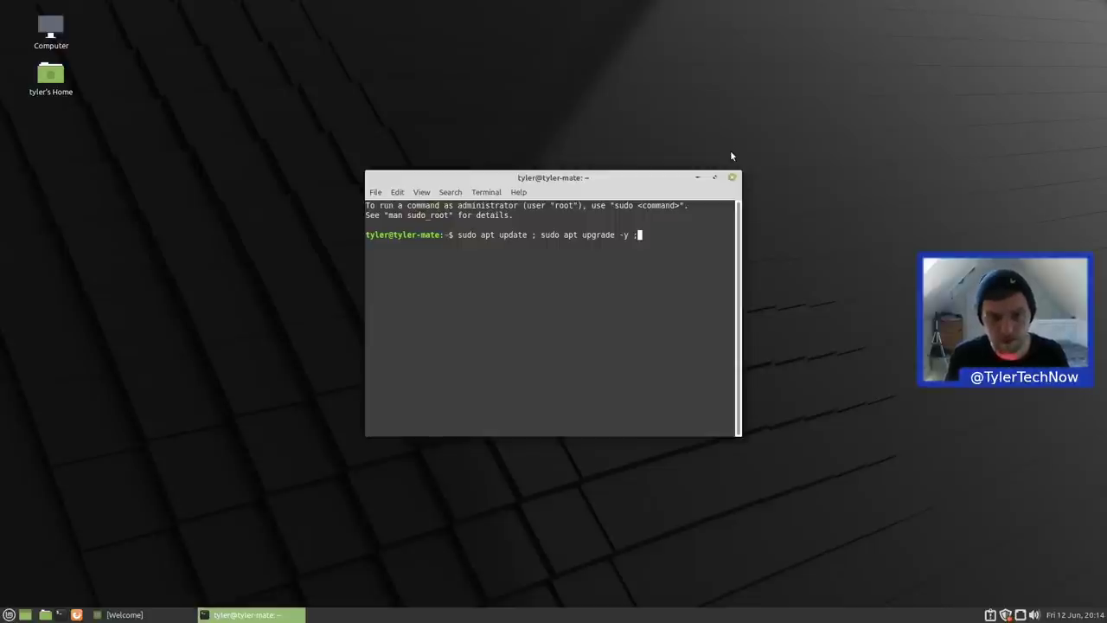
type(" sudo apt install ")
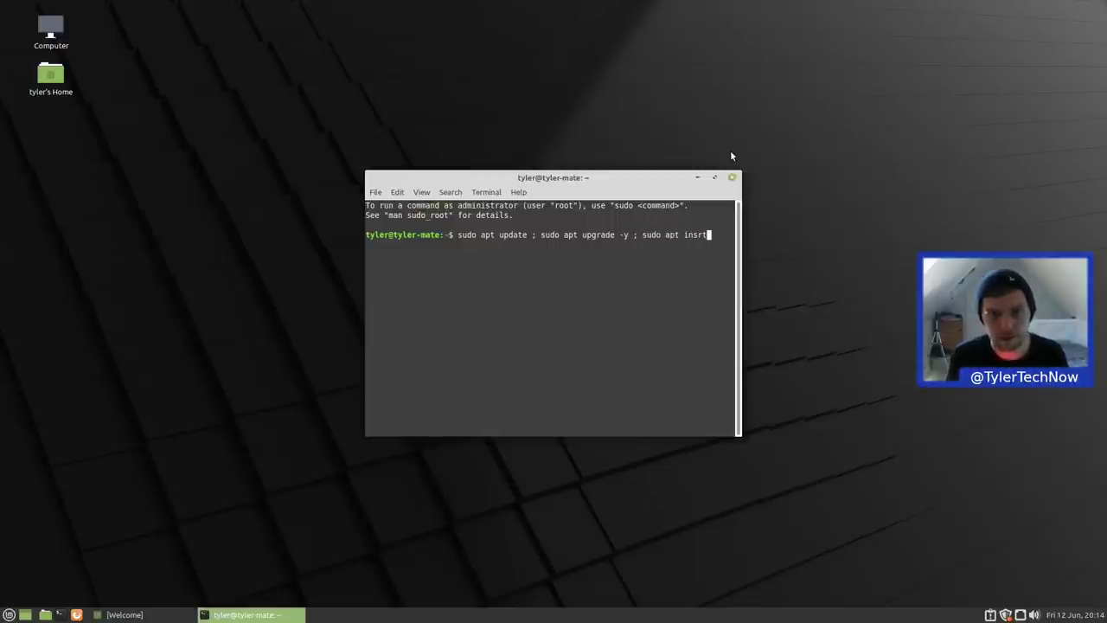
type("htop -y")
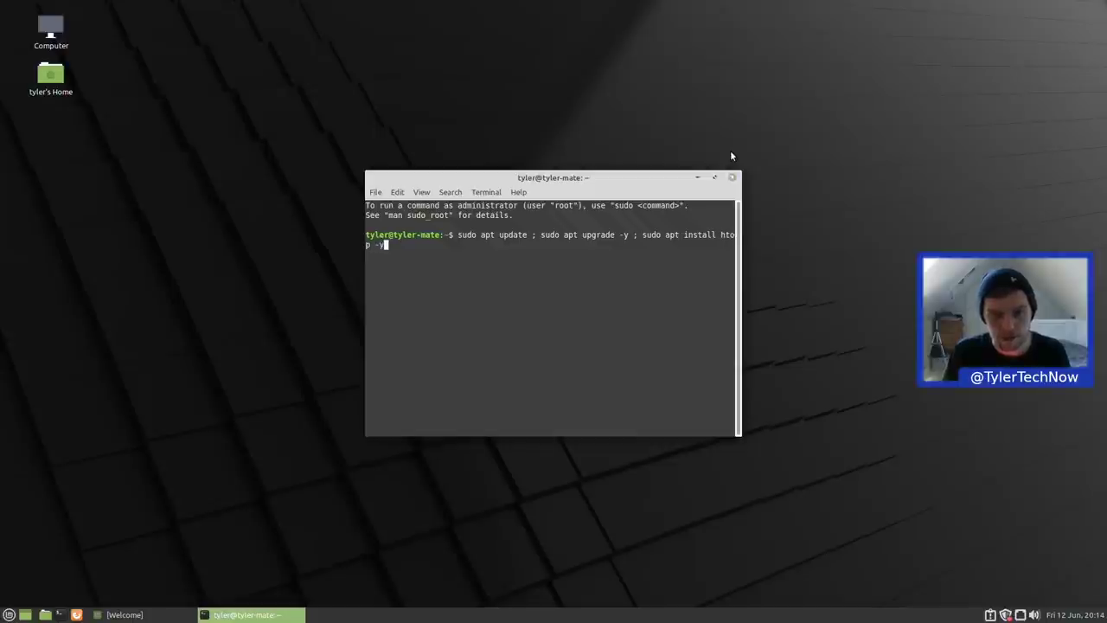
key("Return")
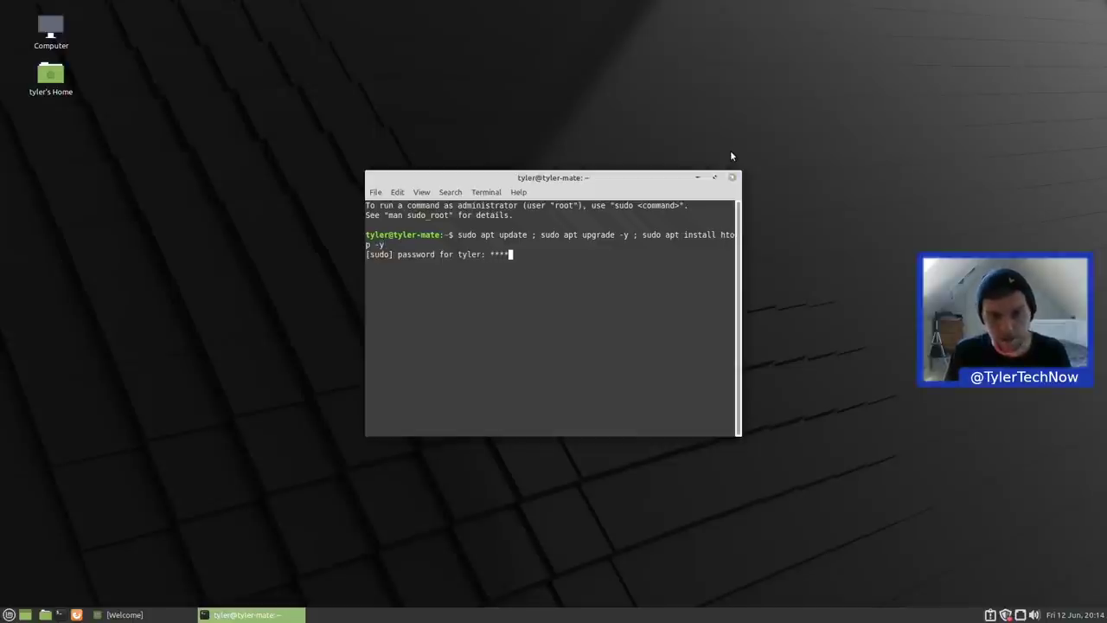
key("Return")
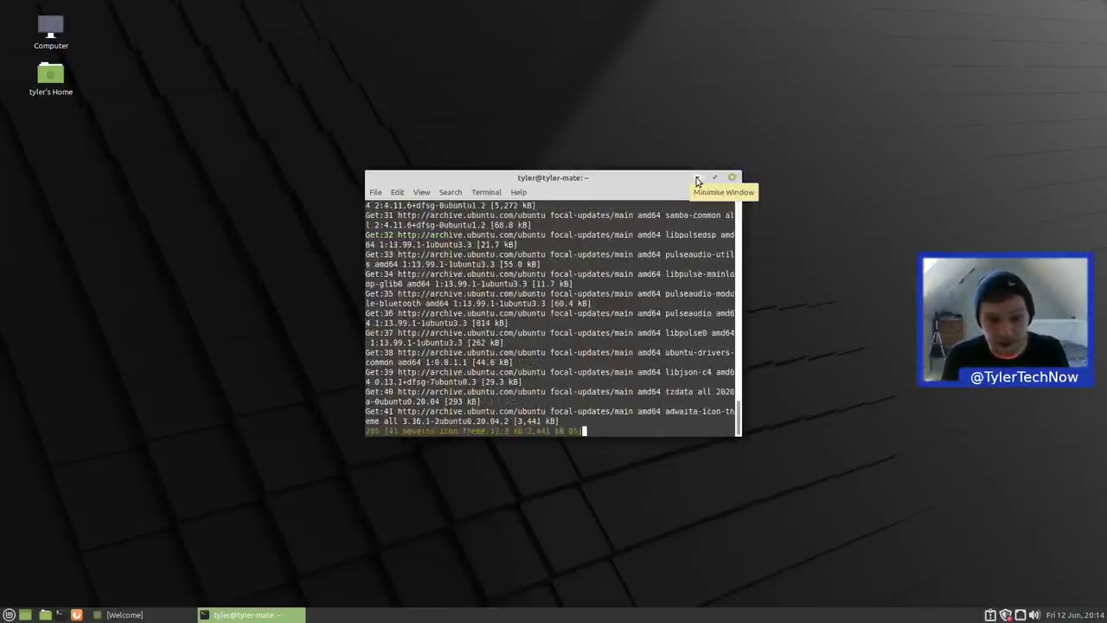
left_click(698, 178)
Open and close the Software Manager, and check the upgrade's progress in the minimised terminal
left_click(9, 615)
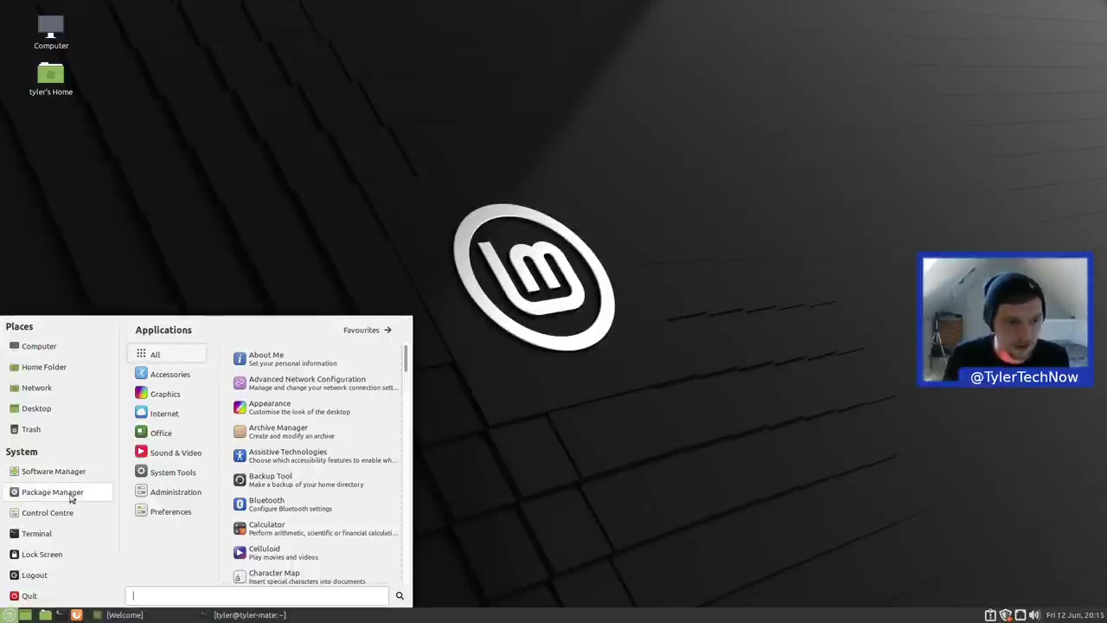
left_click(53, 471)
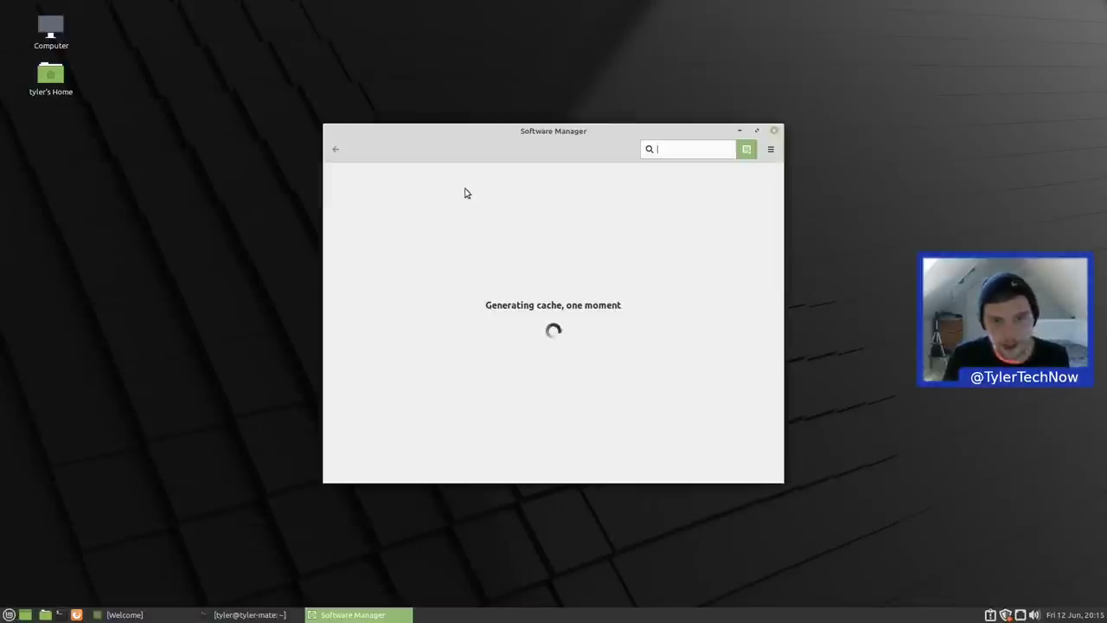
left_click(774, 131)
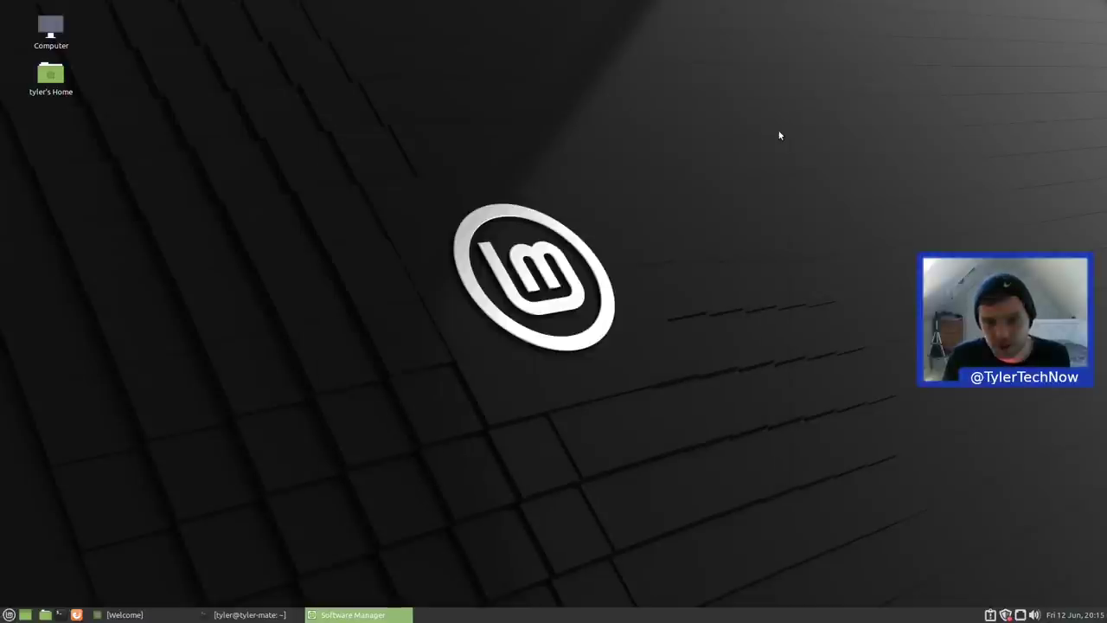
left_click(239, 615)
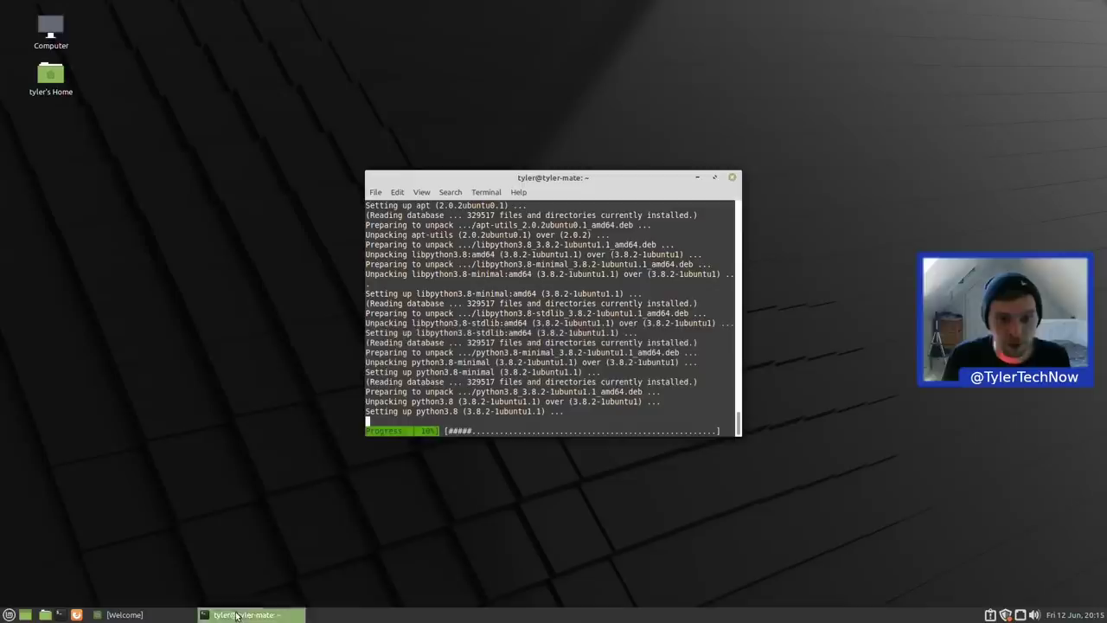
left_click(699, 178)
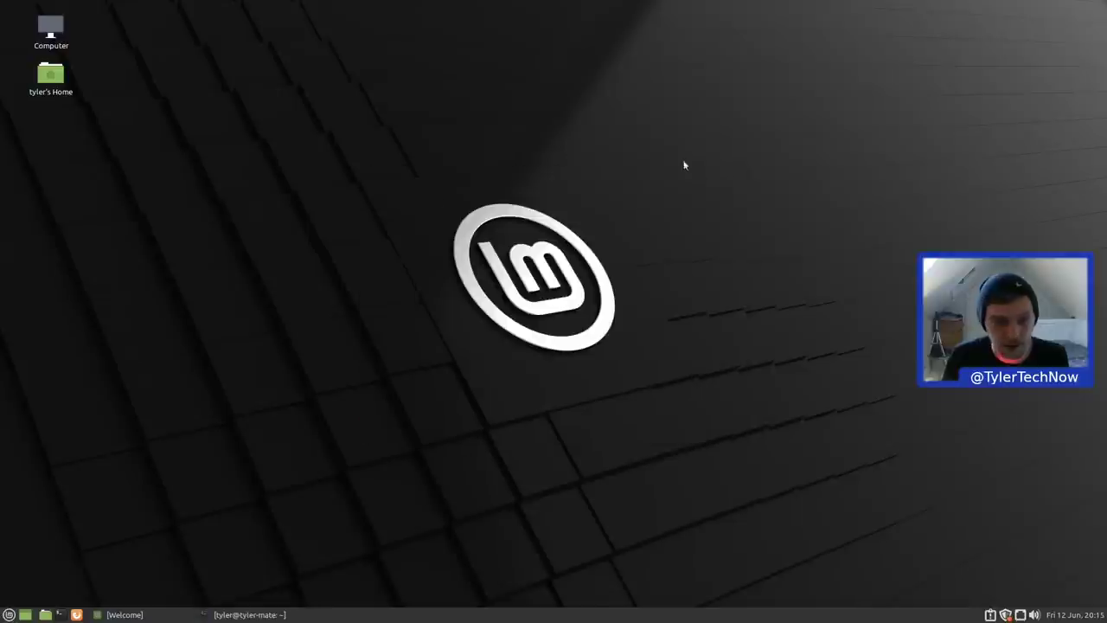
Open Calculator from the Accessories applications, check its version in the About information, and close it
left_click(9, 614)
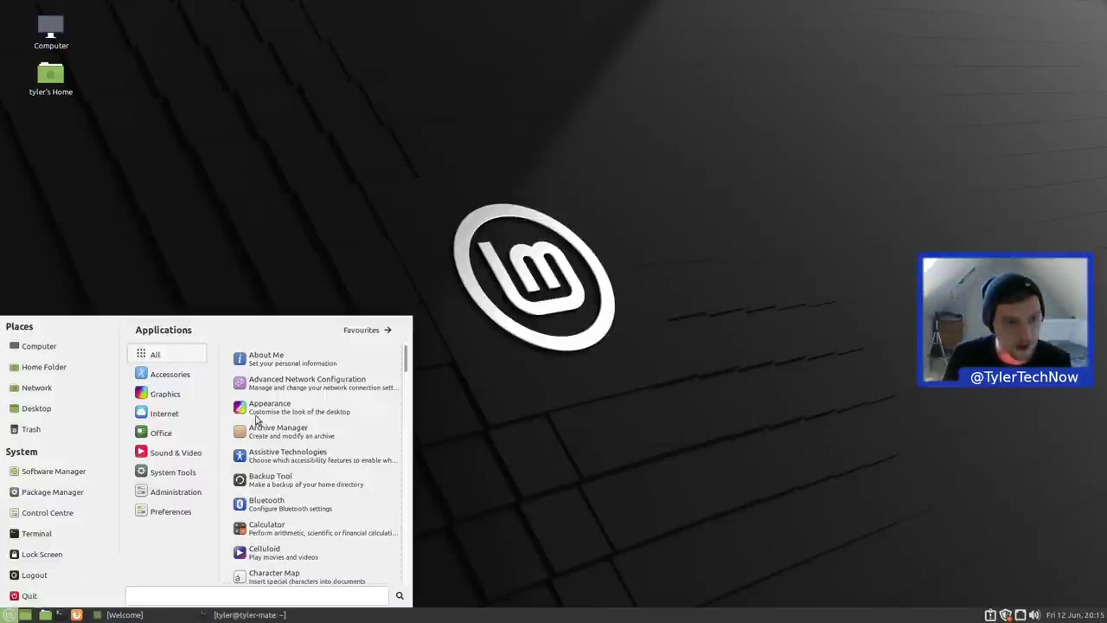
mouse_move(177, 380)
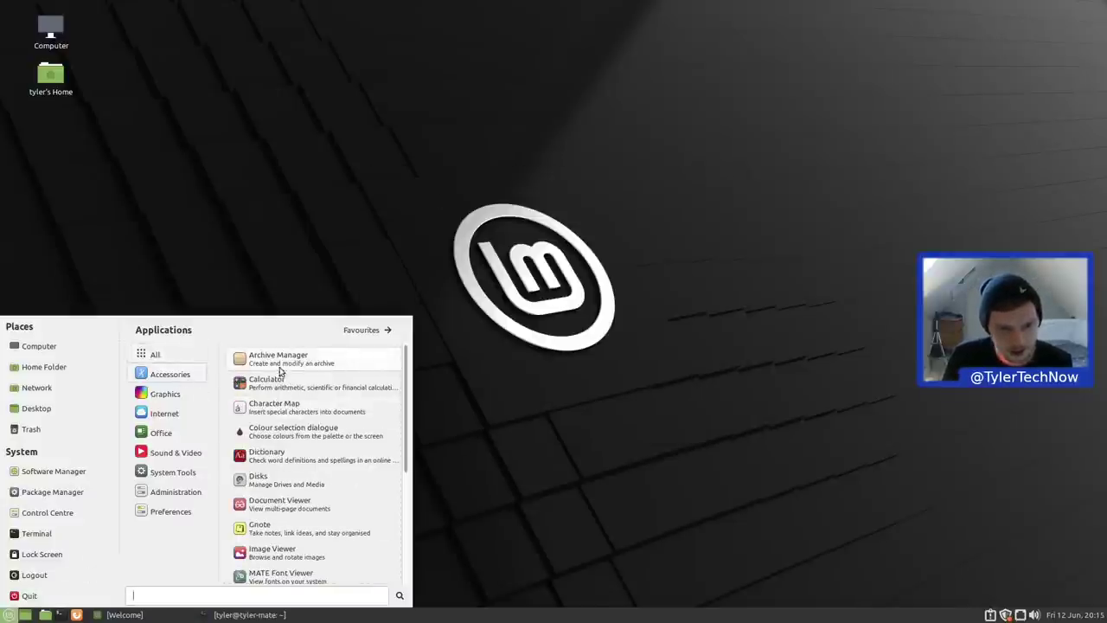
left_click(306, 382)
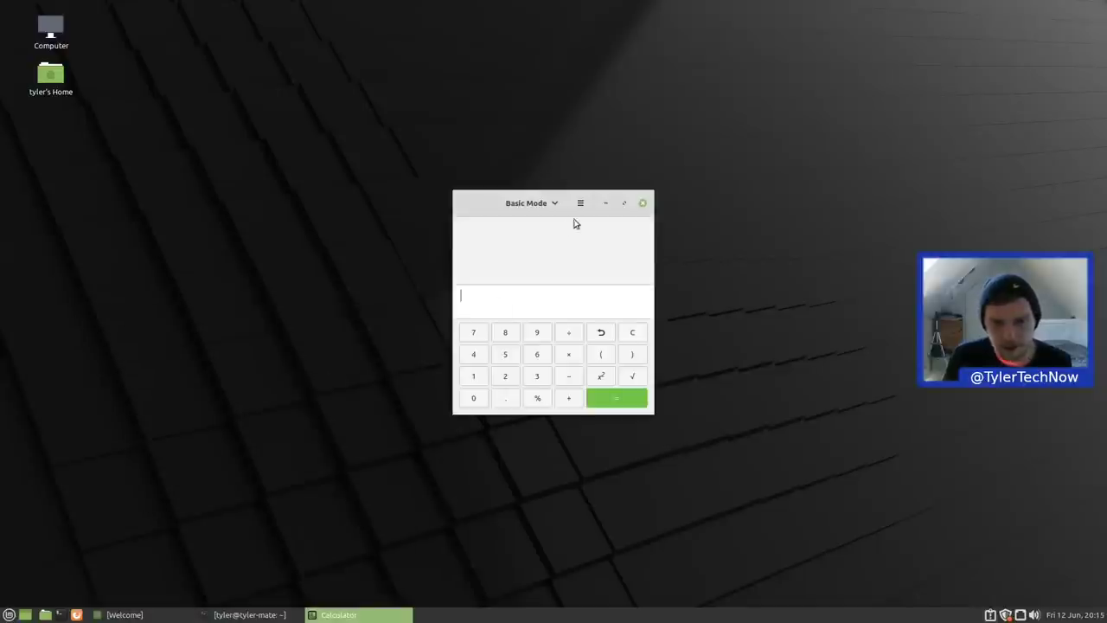
left_click(580, 203)
left_click(573, 294)
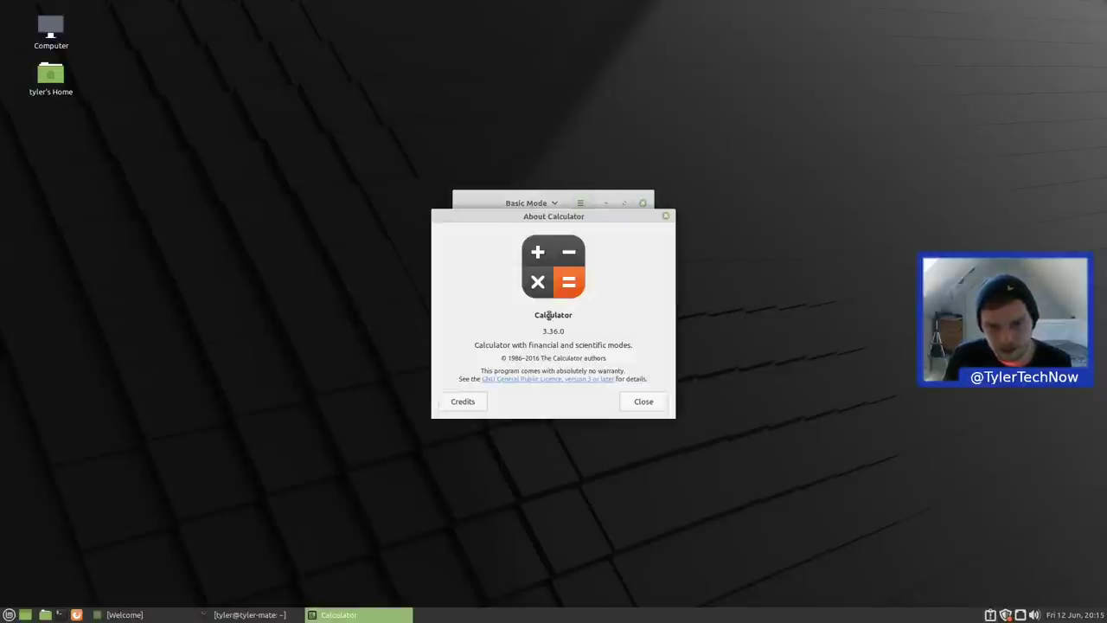
left_click_drag(545, 331, 575, 333)
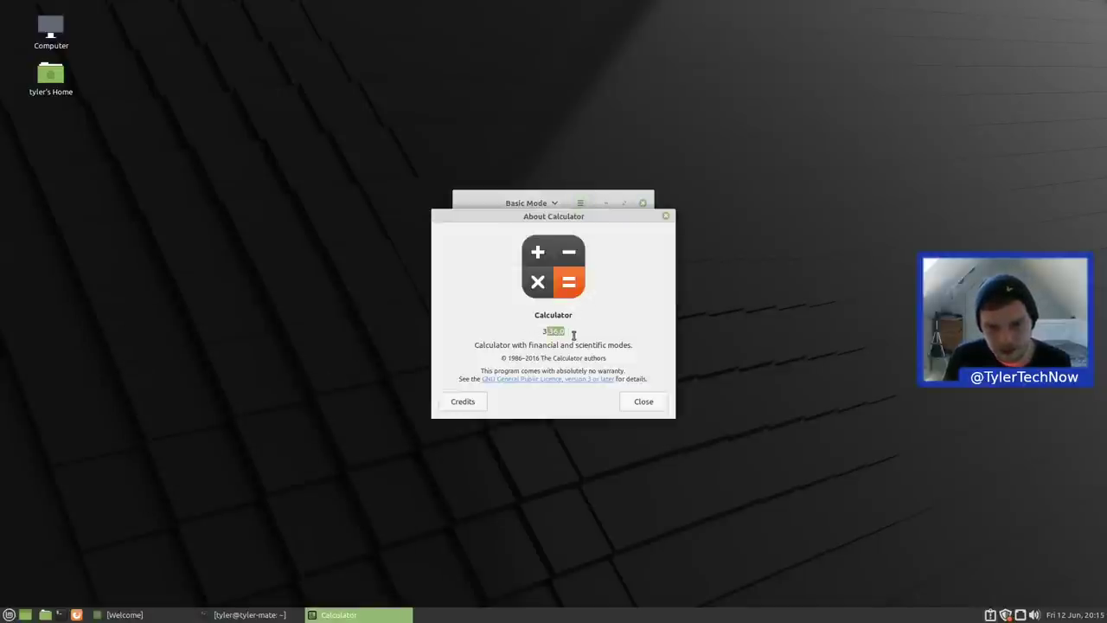
left_click(644, 401)
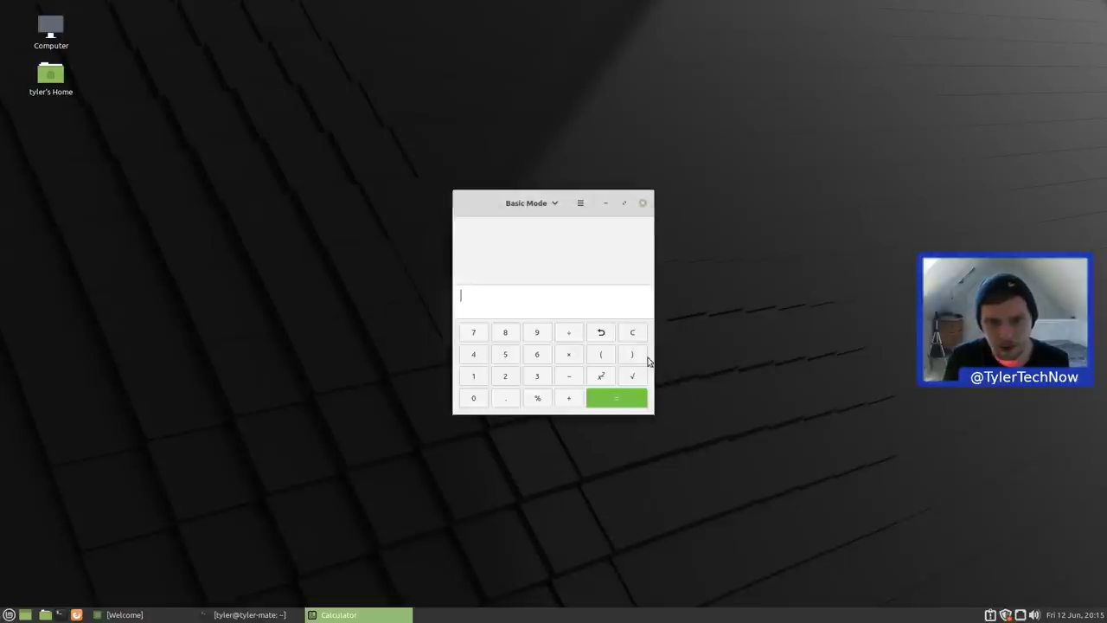
left_click(643, 205)
Open Image Viewer from the Accessories applications and check its version in the About information
left_click(7, 614)
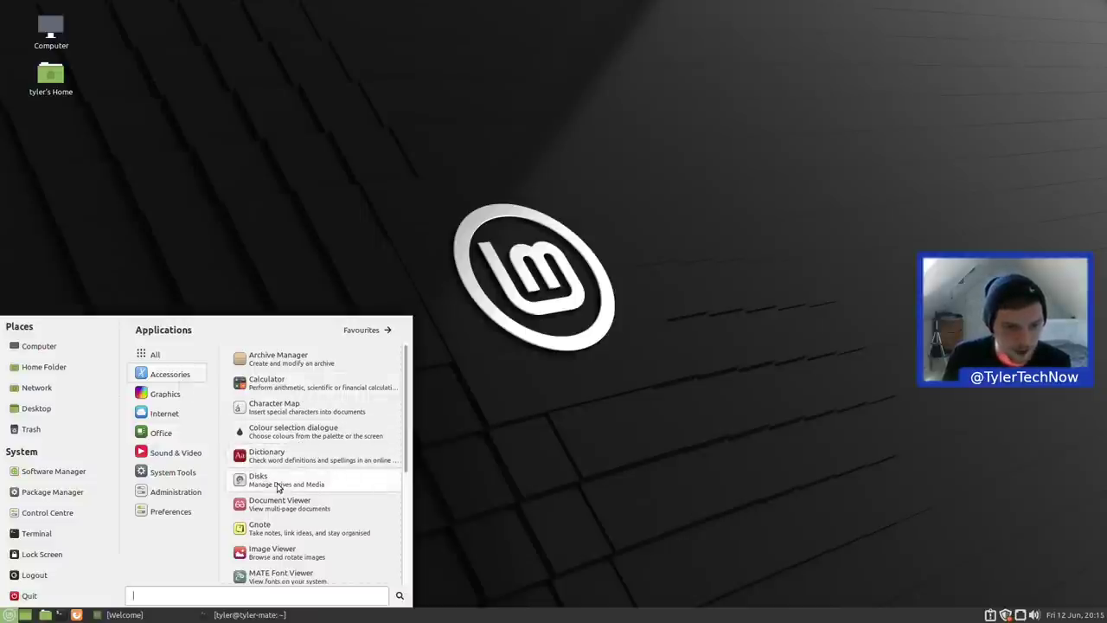
scroll(336, 496, "down", 1)
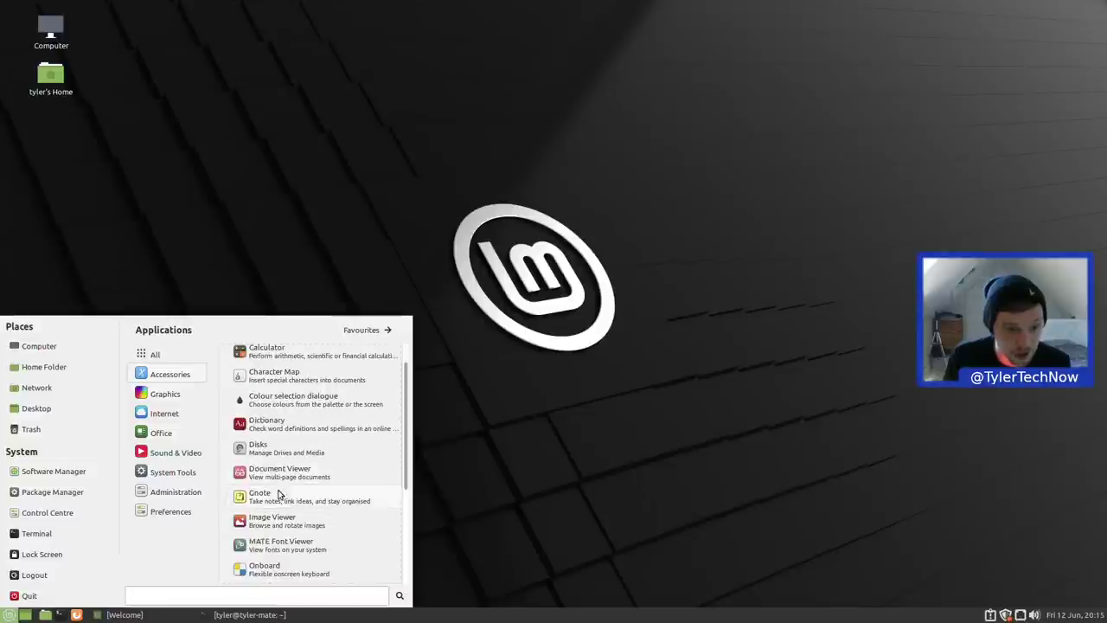
scroll(311, 488, "down", 3)
left_click(270, 458)
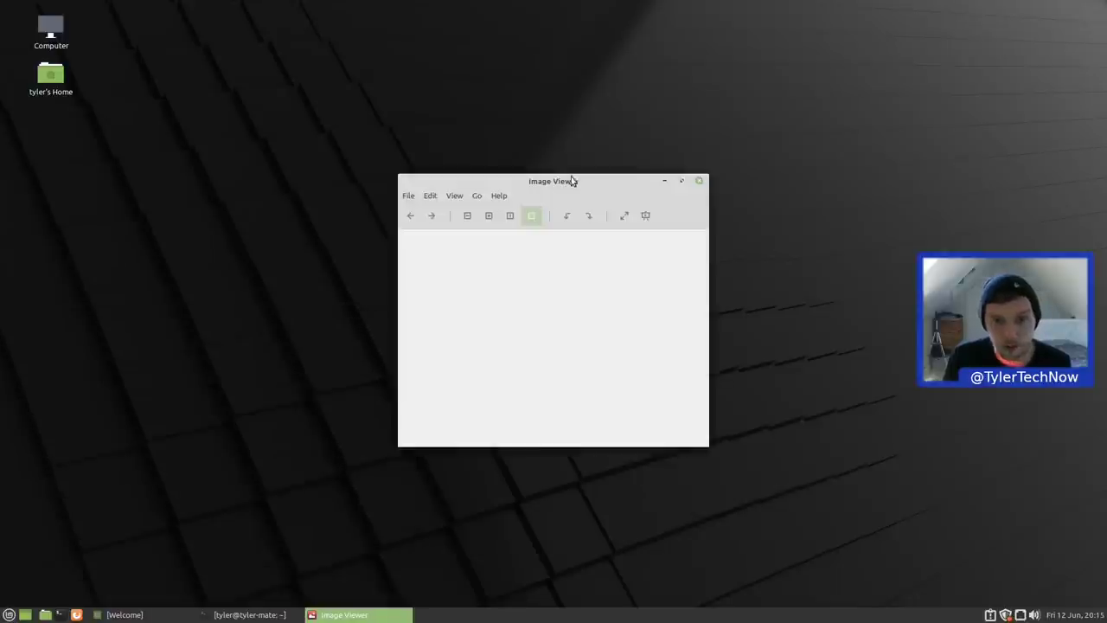
left_click(498, 196)
left_click(500, 231)
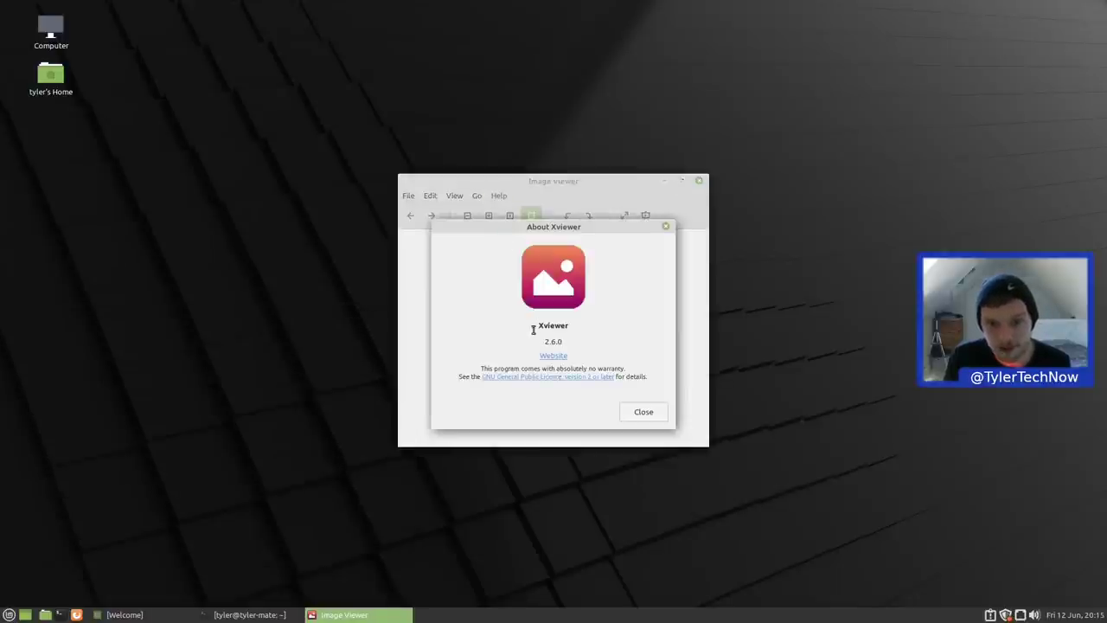
left_click(640, 416)
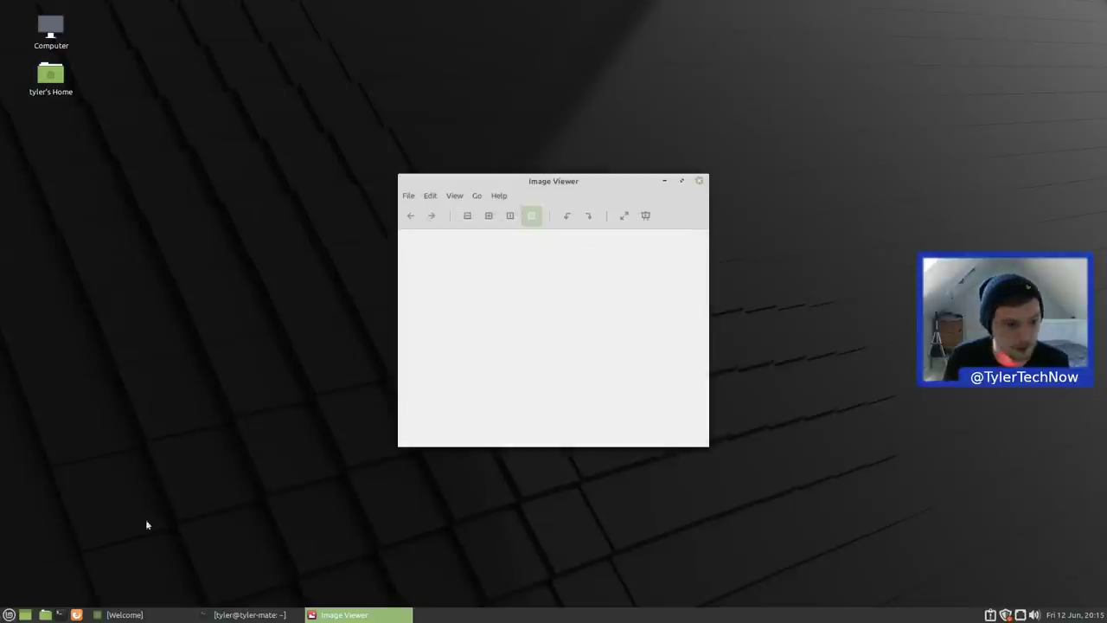
Browse the installed applications in the Graphics, Internet and Office categories
left_click(11, 615)
mouse_move(183, 401)
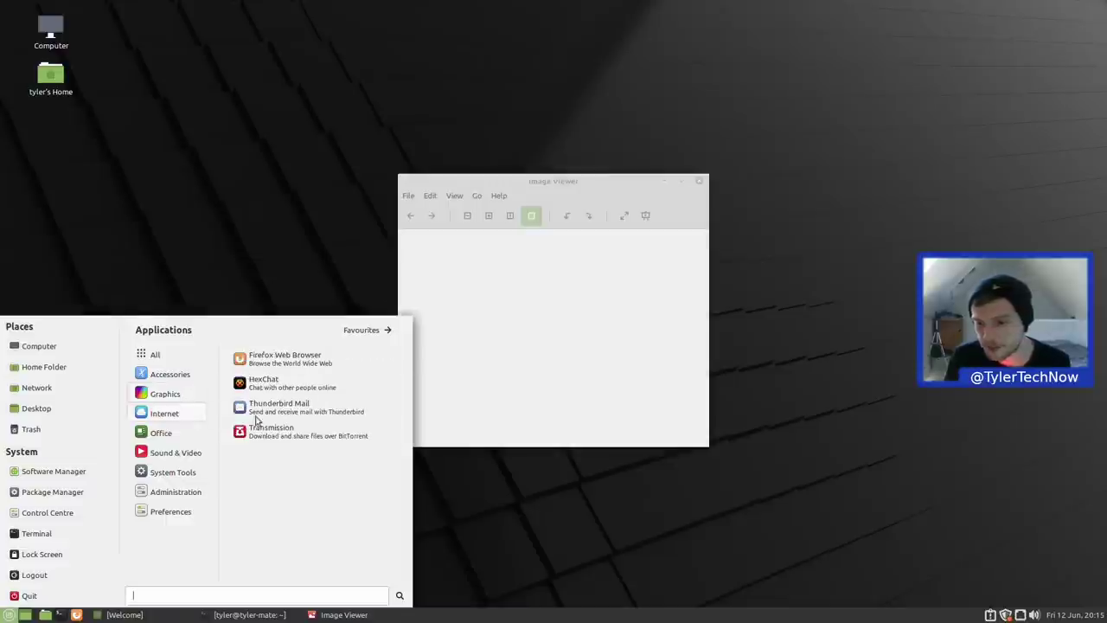
left_click(776, 553)
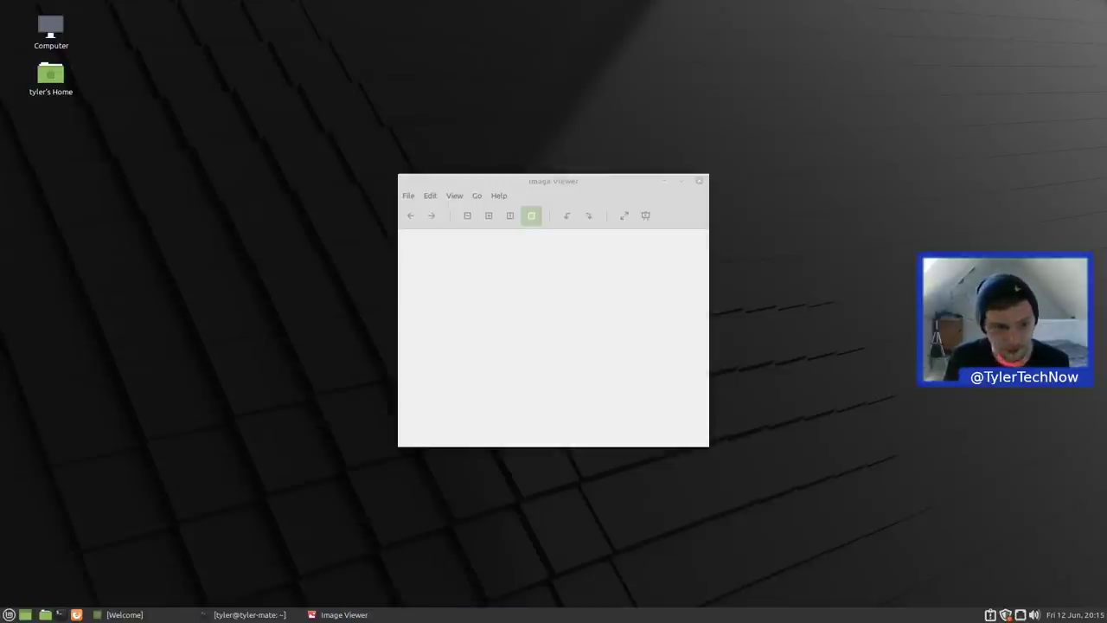
left_click(8, 614)
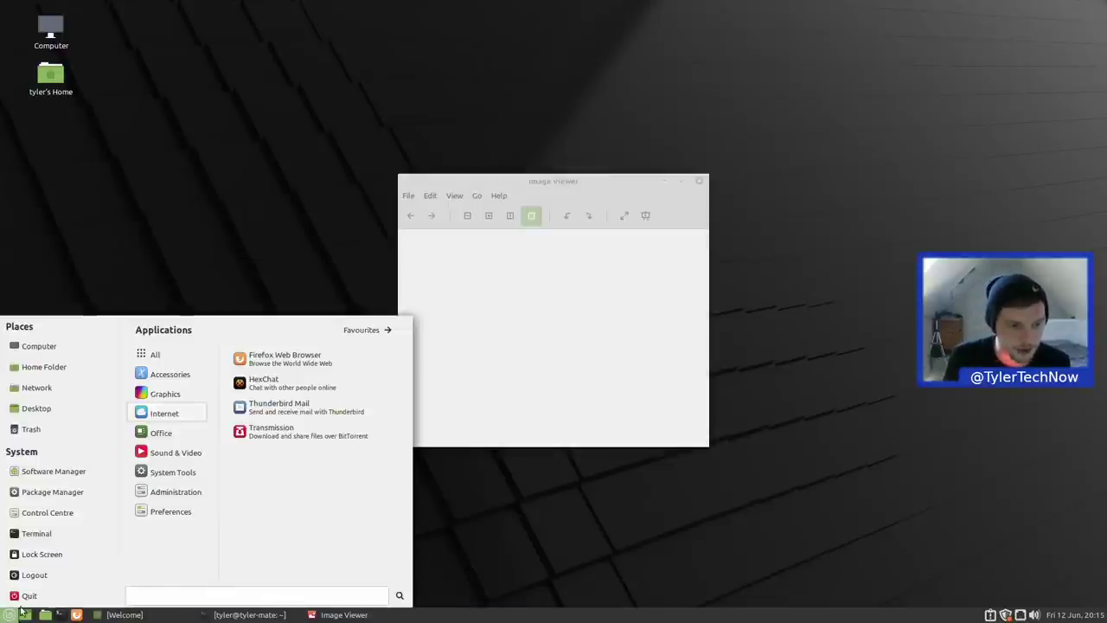
mouse_move(163, 430)
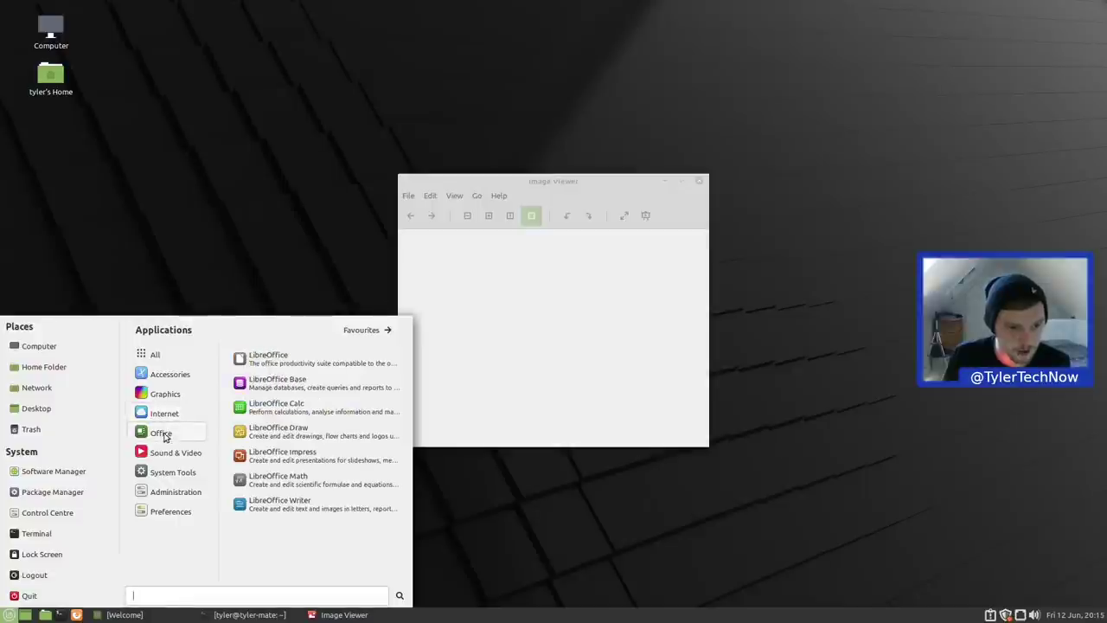
left_click(881, 244)
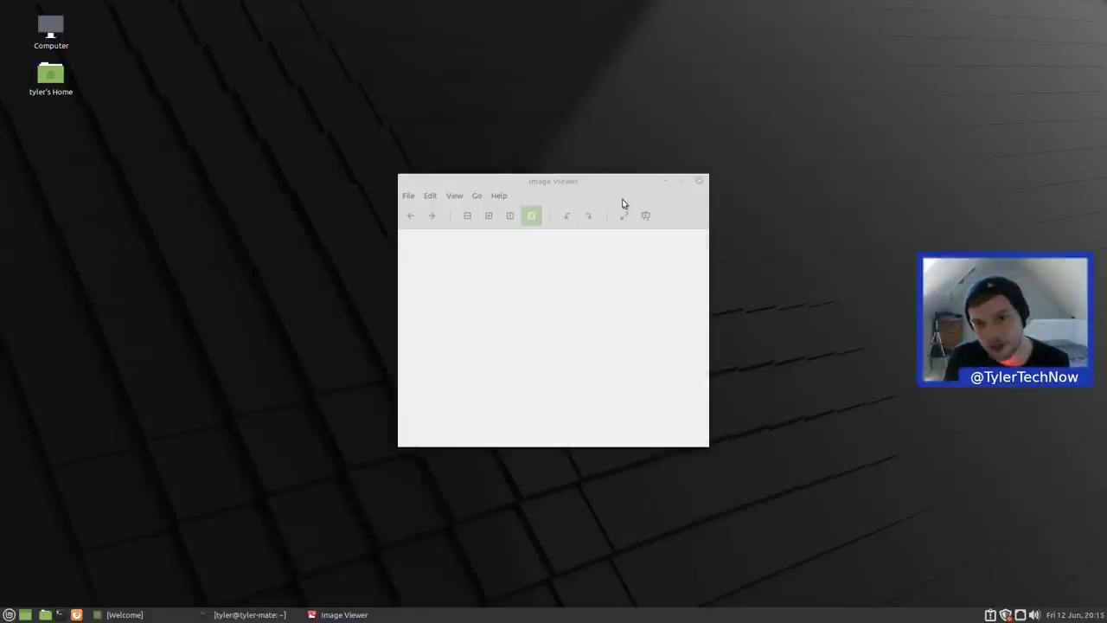
Move the Image Viewer window aside and open Take Screenshot from the Accessories applications to view its capture options
left_click_drag(609, 181, 897, 78)
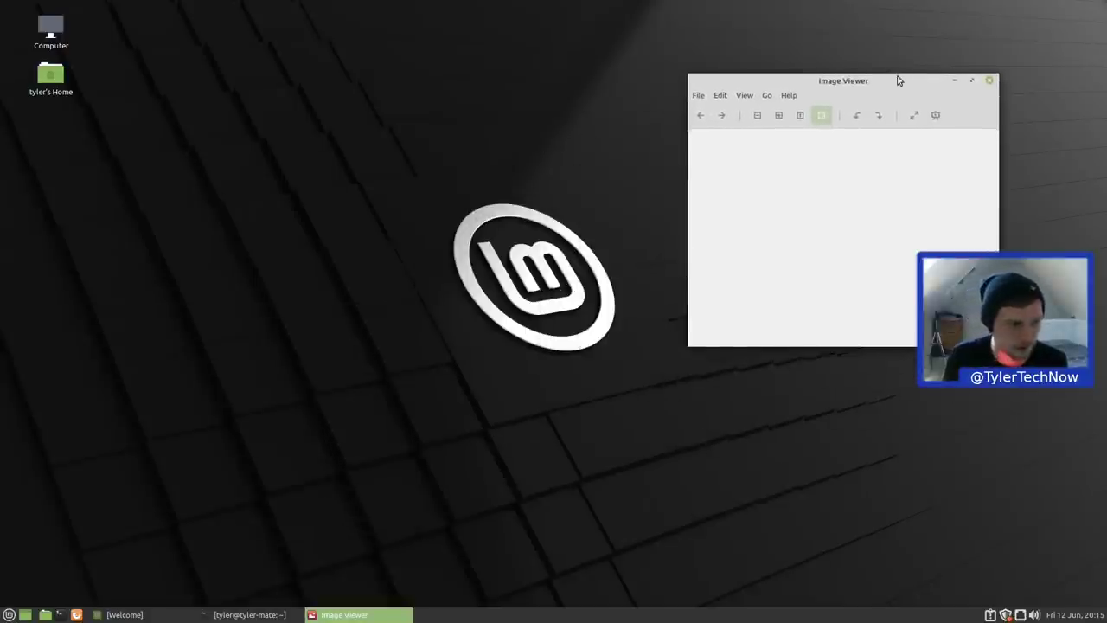
left_click(9, 615)
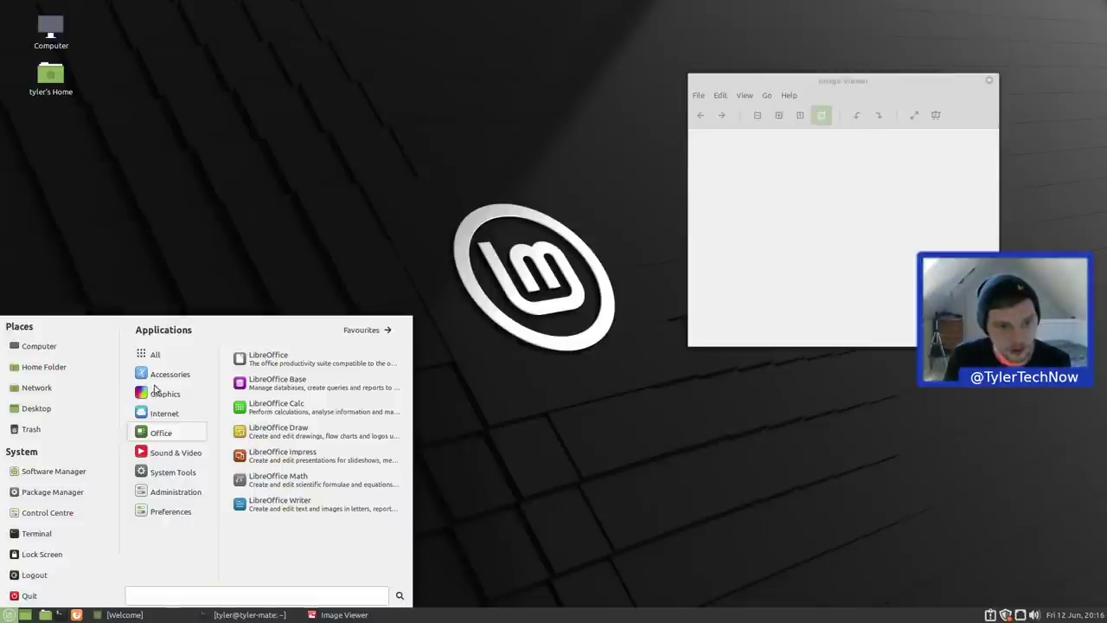
mouse_move(175, 447)
mouse_move(192, 376)
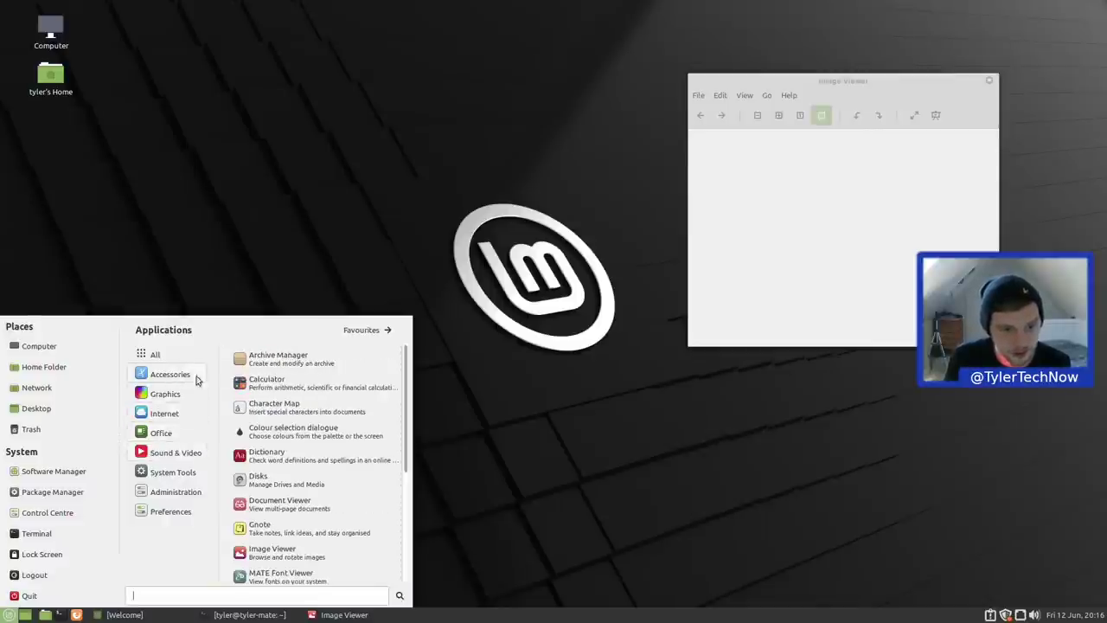
scroll(303, 497, "down", 3)
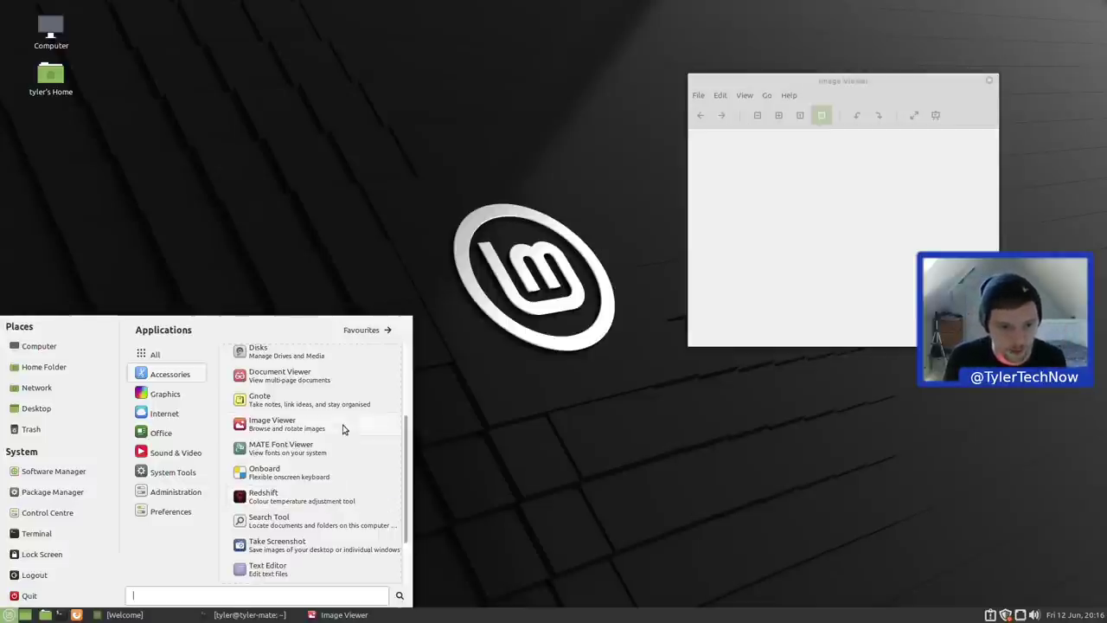
scroll(405, 472, "down", 1)
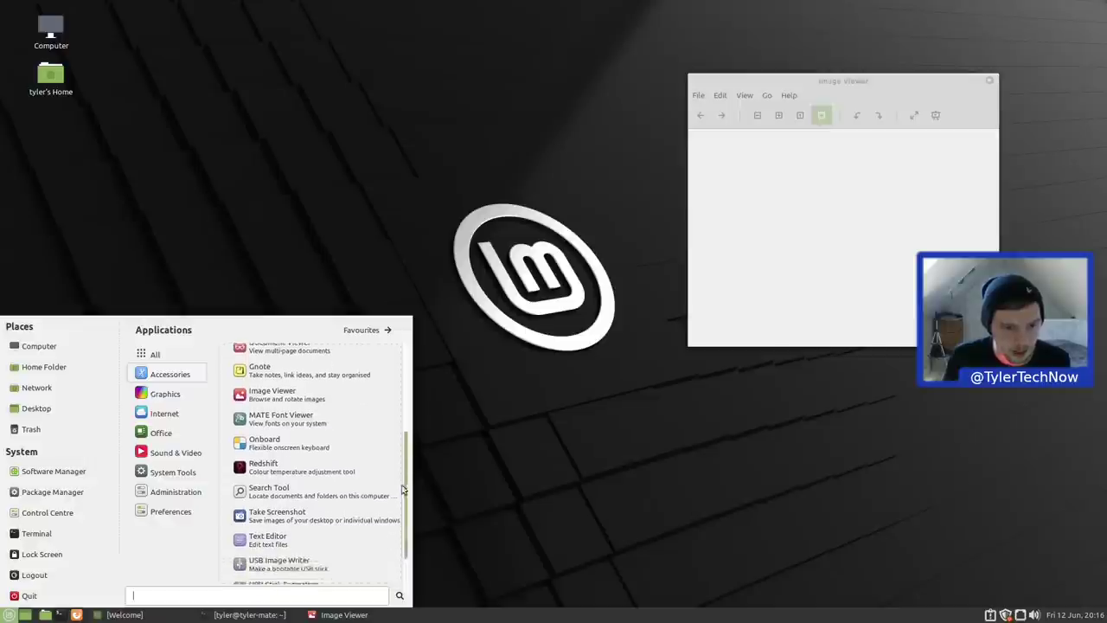
scroll(404, 471, "down", 2)
left_click(317, 470)
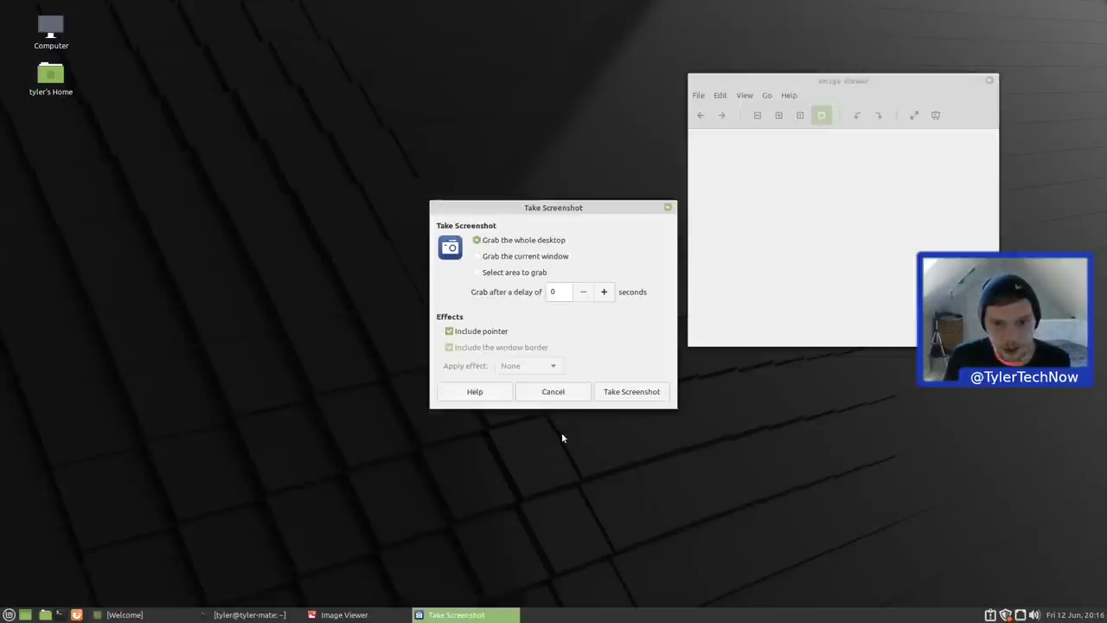
left_click_drag(562, 208, 457, 177)
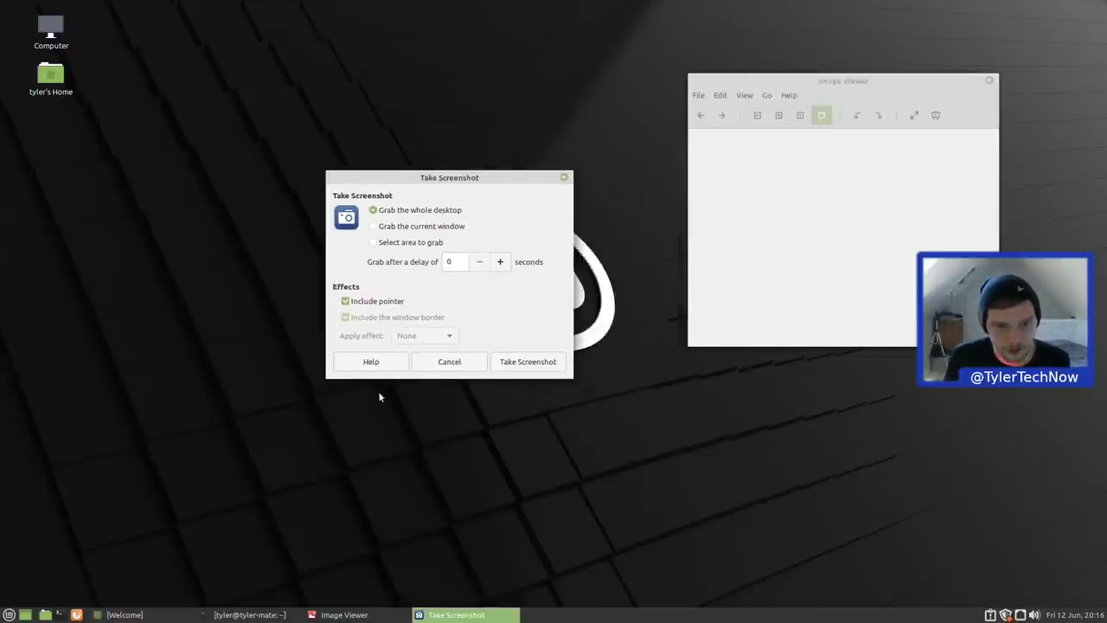
Open the Take Screenshot help and read the shortcut keys and mate-screenshot command options in the guide
left_click(362, 360)
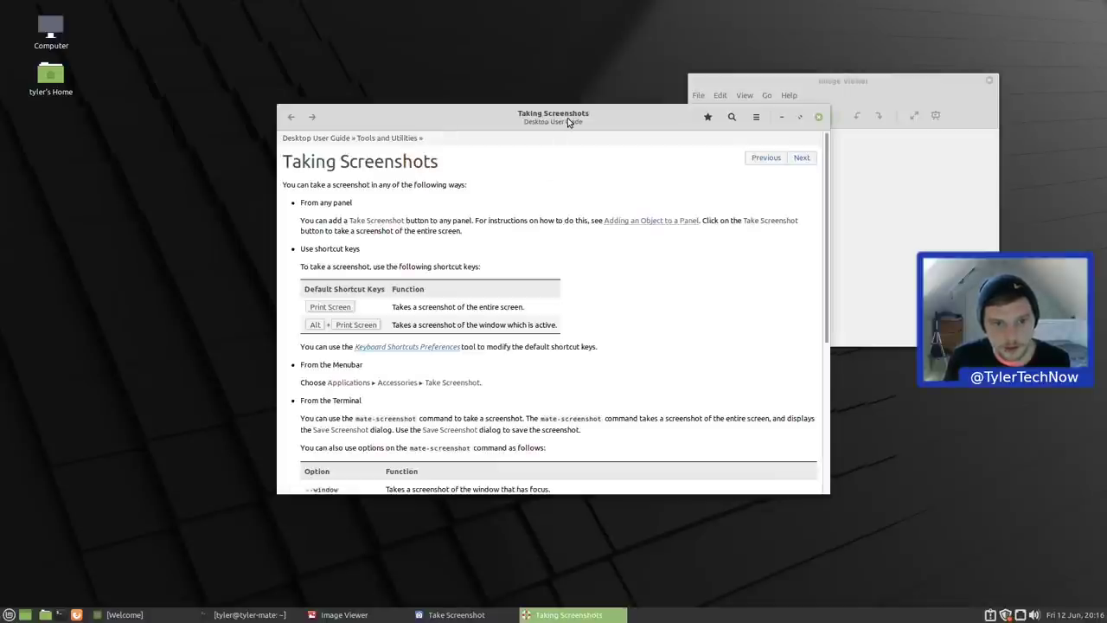
left_click_drag(568, 122, 423, 107)
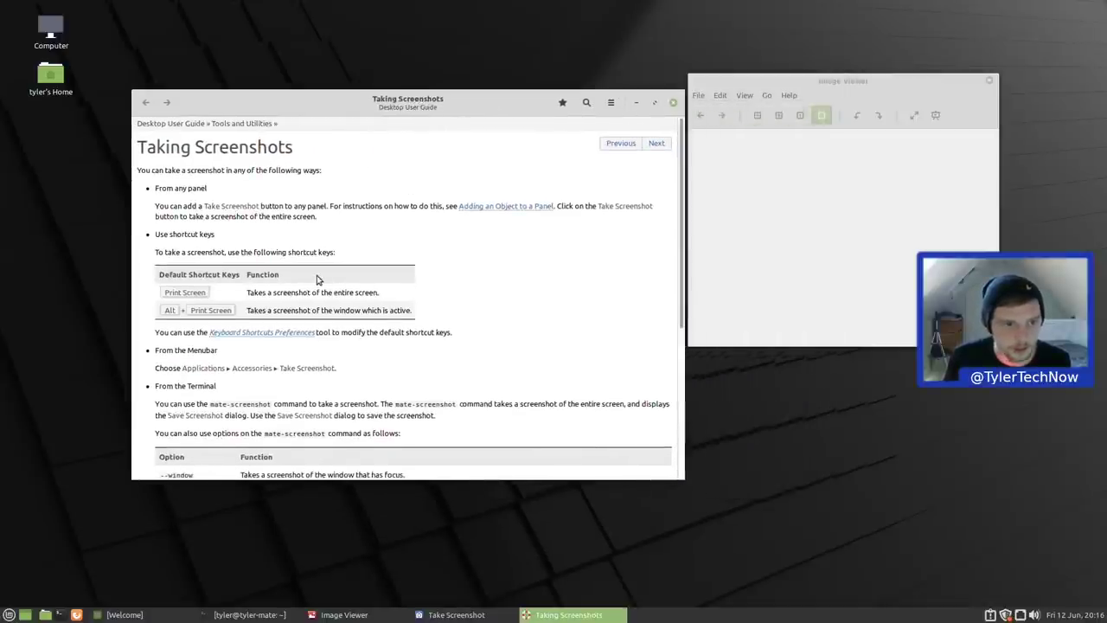
scroll(317, 275, "down", 5)
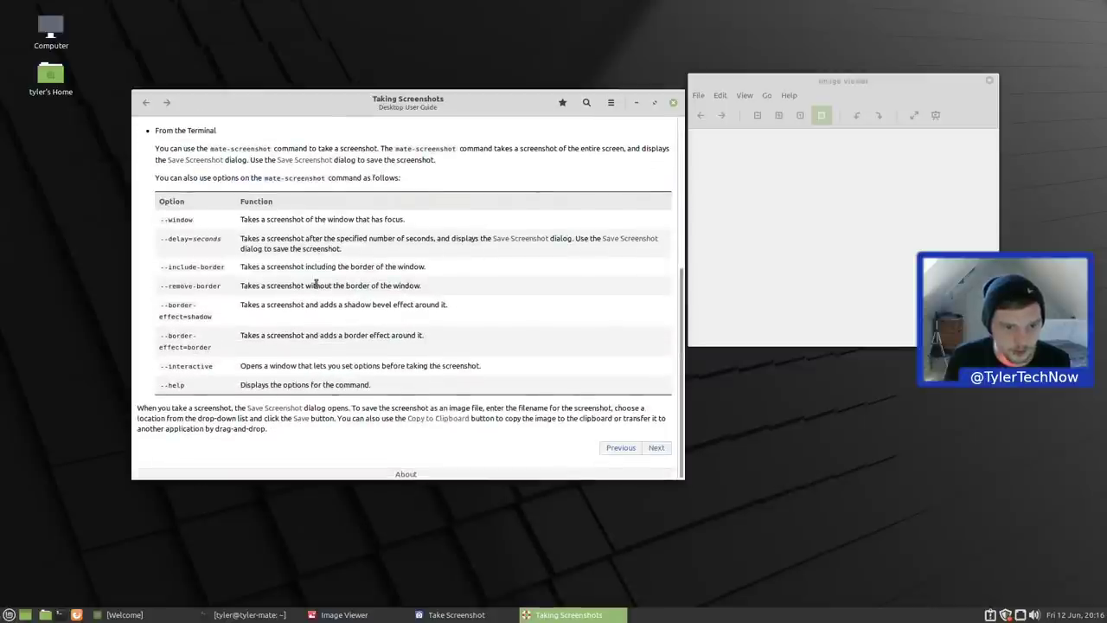
scroll(367, 318, "up", 4)
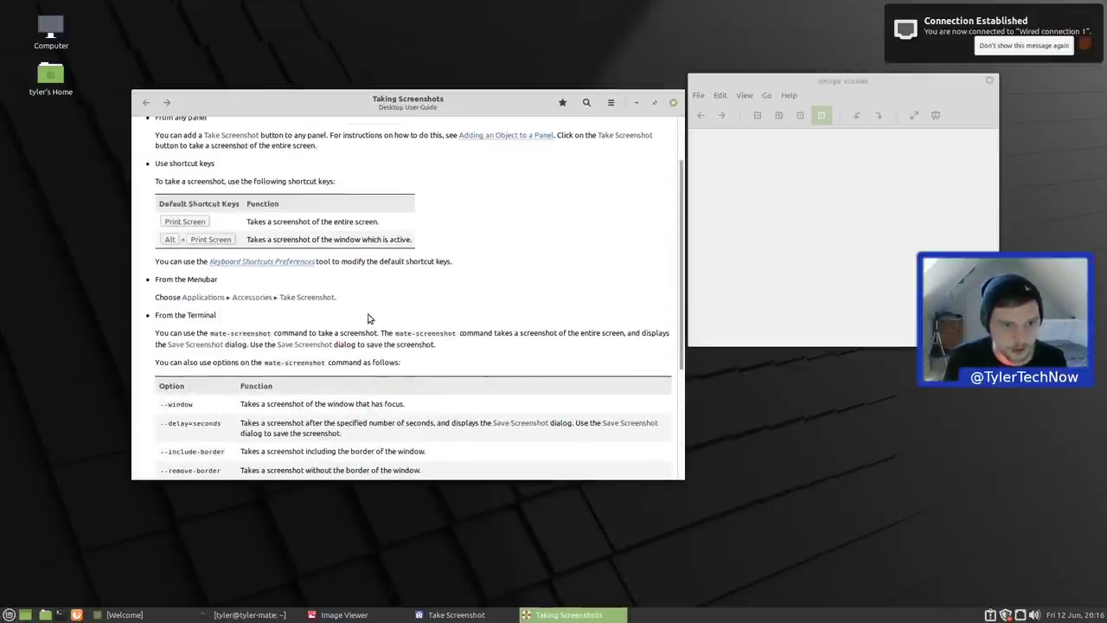
left_click_drag(205, 333, 299, 334)
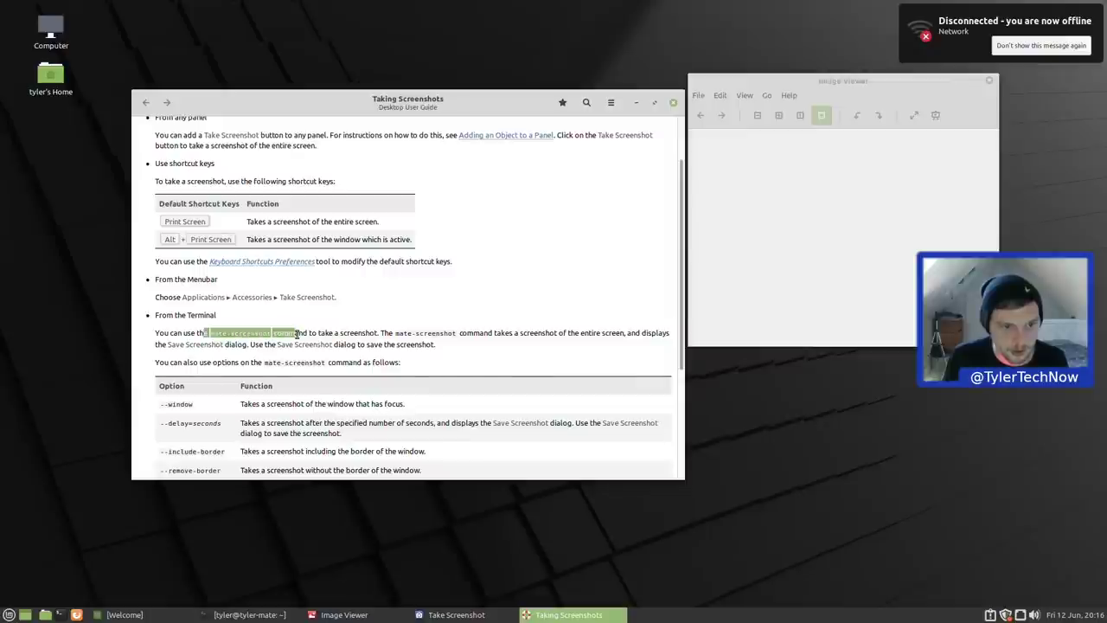
left_click(277, 332)
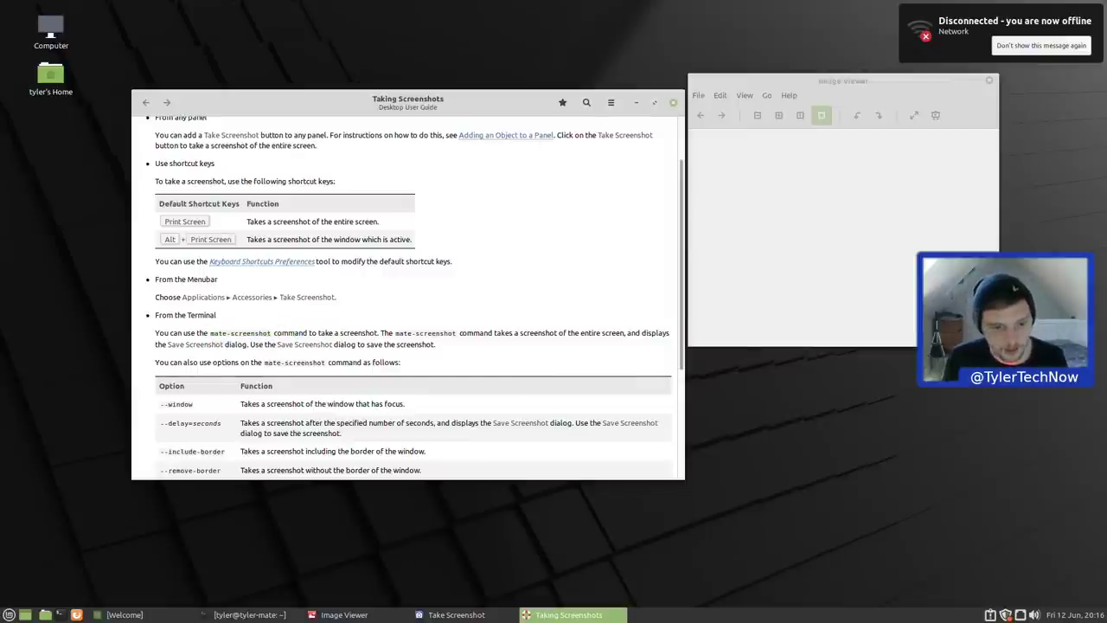
Check the minimised terminal, and close the Taking Screenshots guide and the Take Screenshot dialog
left_click(249, 614)
left_click(699, 176)
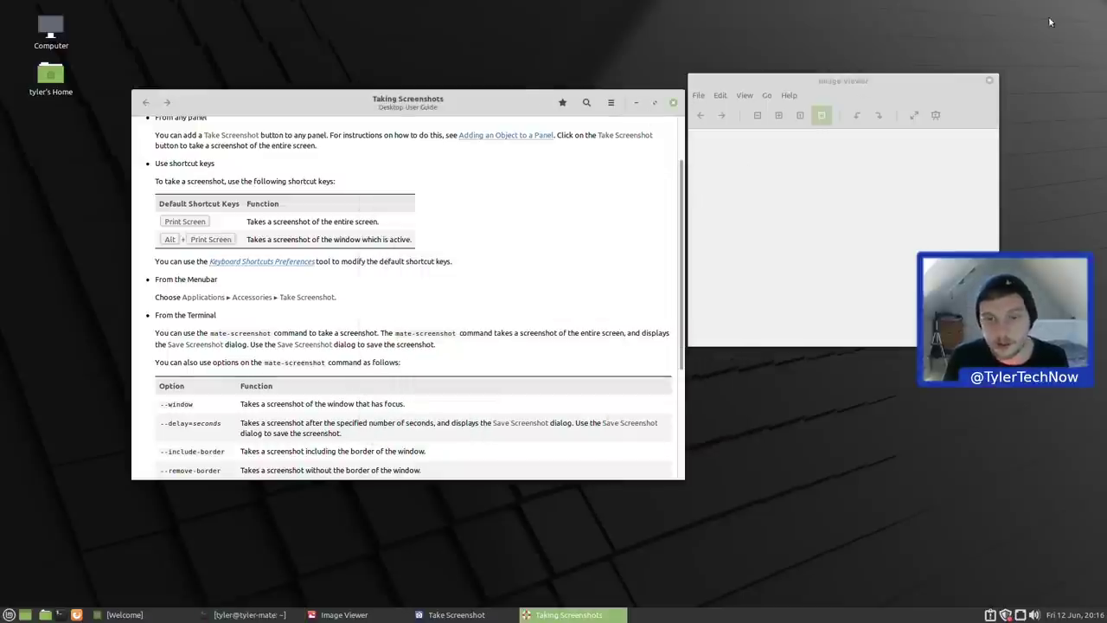
left_click(673, 103)
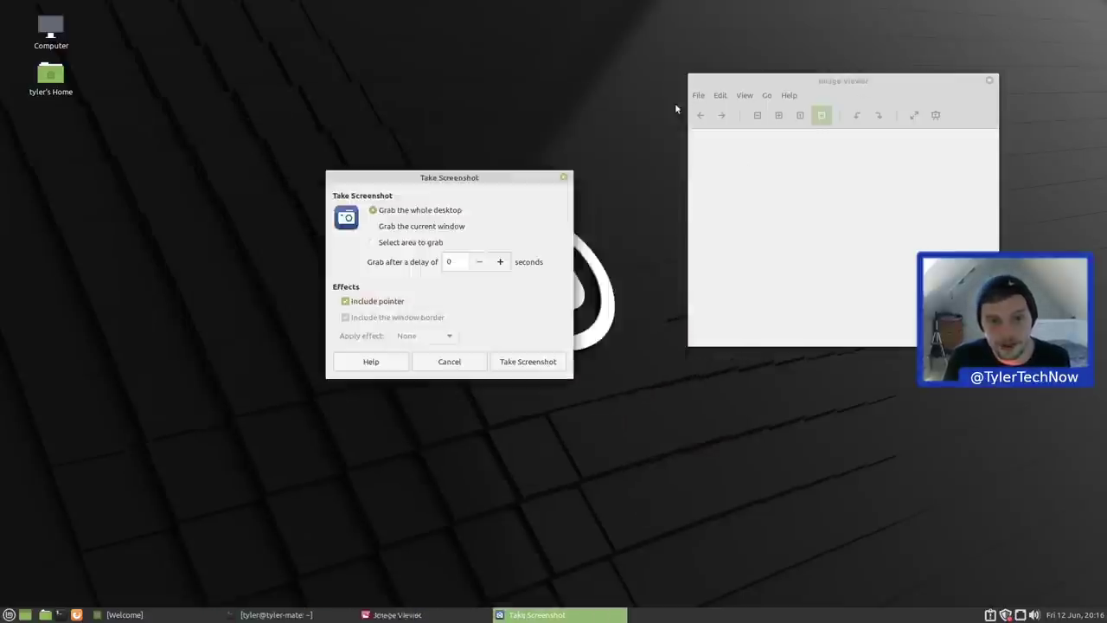
left_click(567, 178)
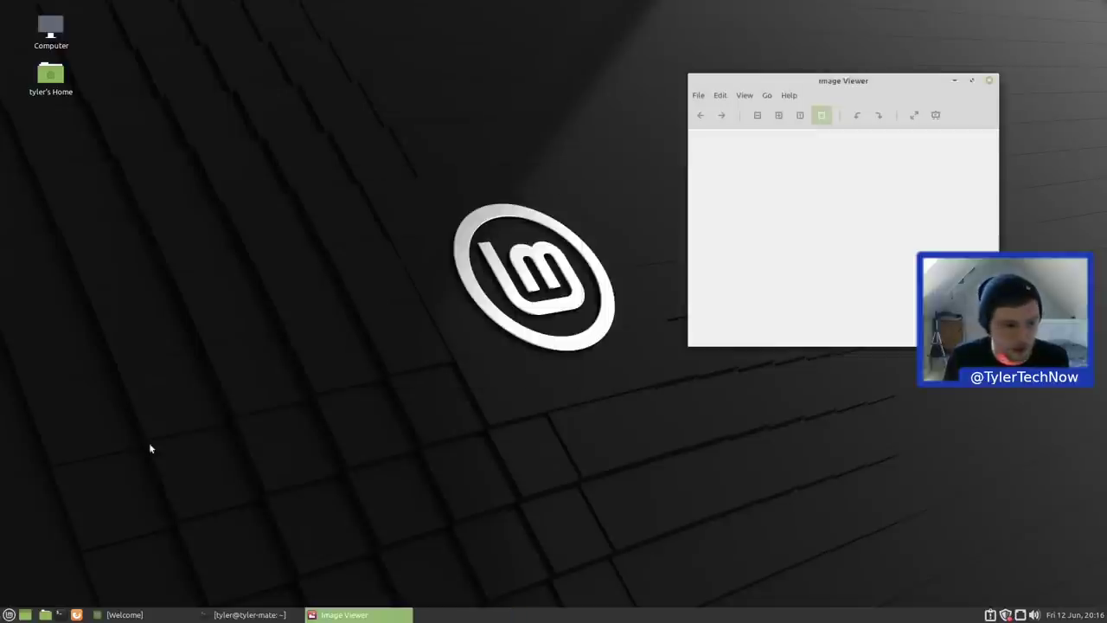
Open Text Editor from the Accessories applications, check its version in the About information, and close it
left_click(10, 615)
left_click(167, 377)
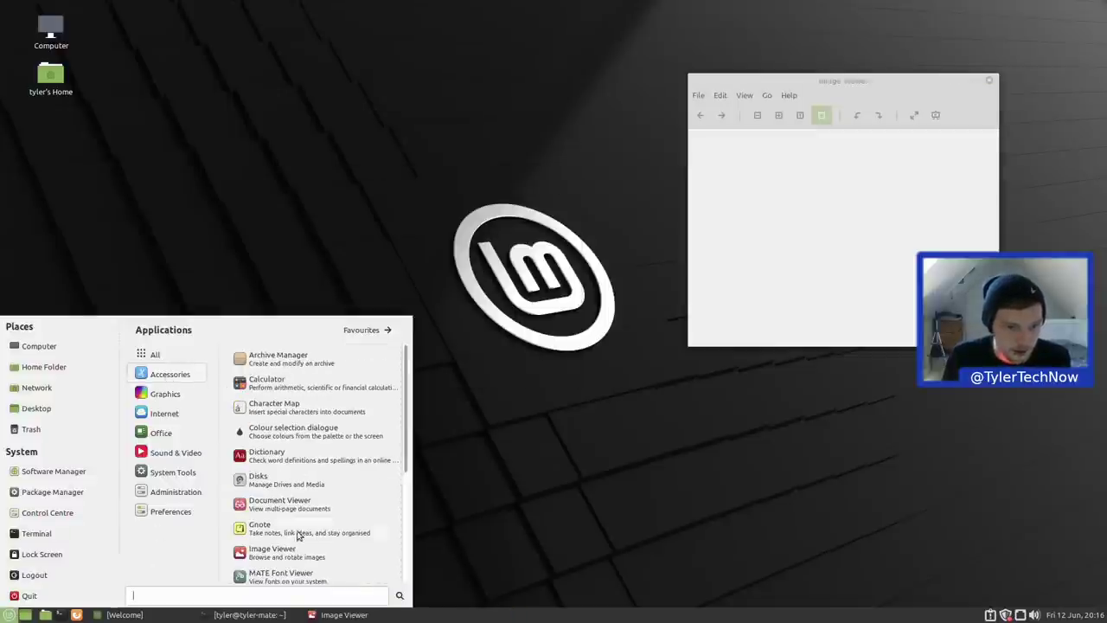
scroll(297, 536, "down", 5)
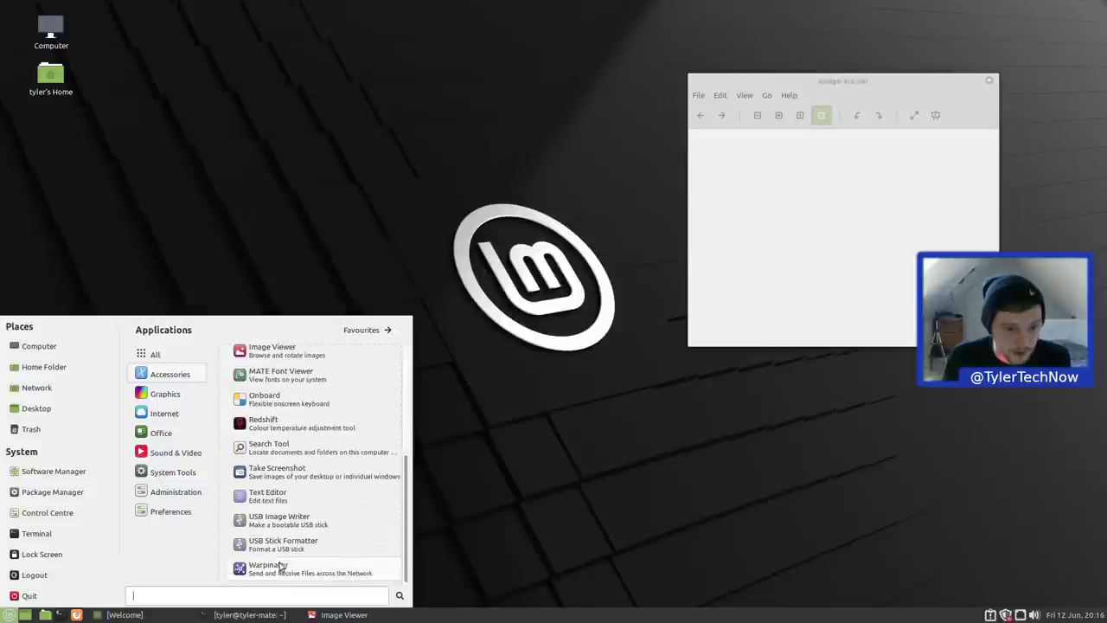
left_click(285, 496)
left_click(551, 176)
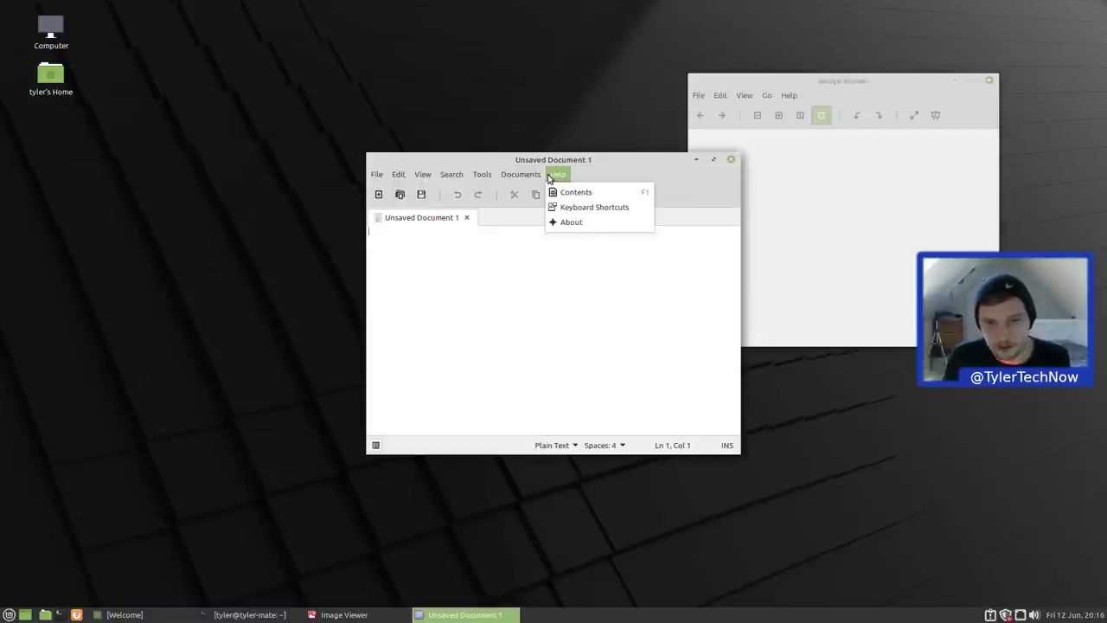
left_click(570, 222)
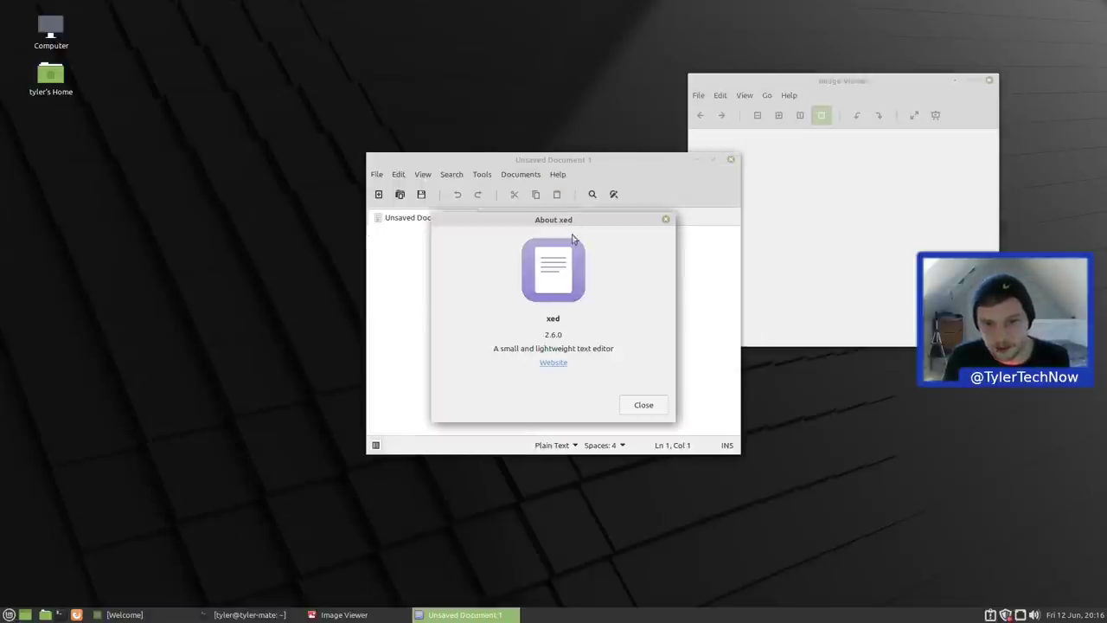
double_click(551, 334)
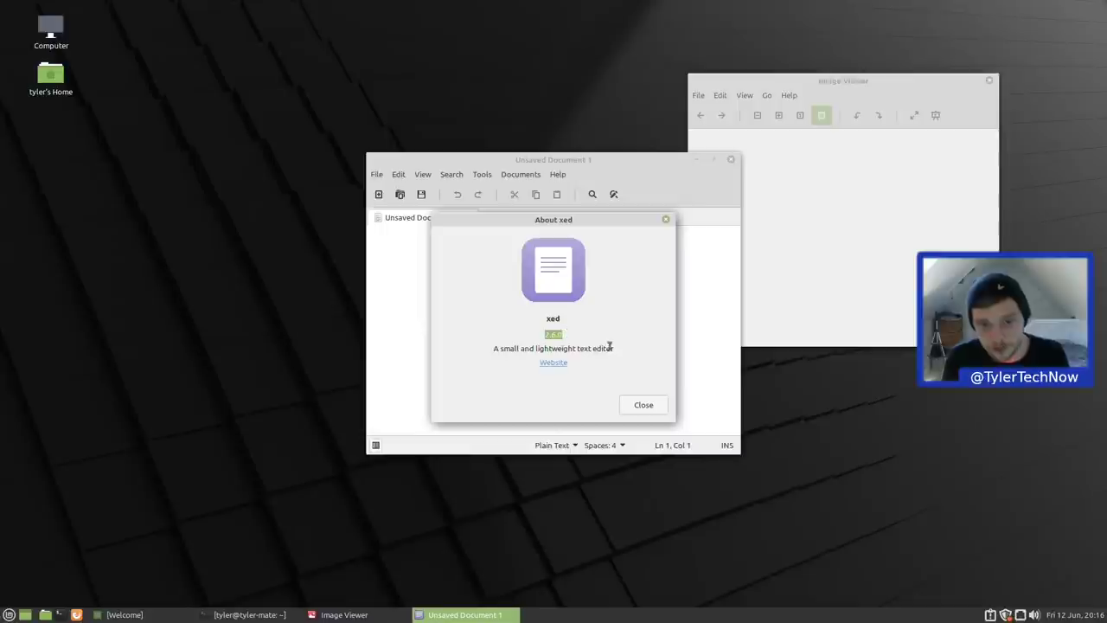
left_click(645, 406)
left_click(730, 159)
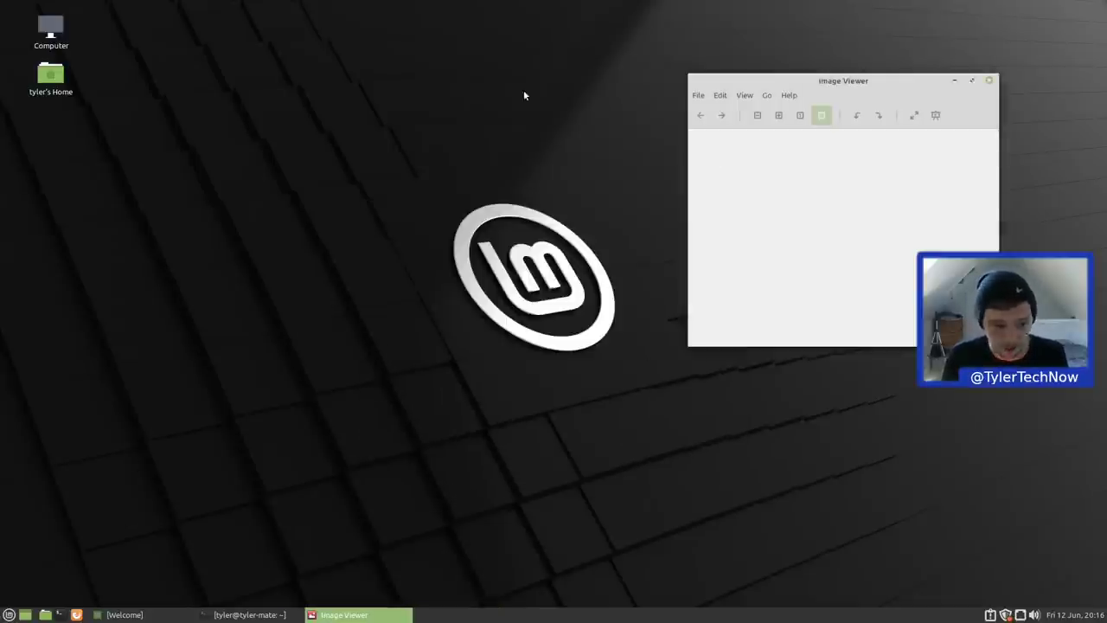
Open Warpinator from the Accessories applications and arrange its window beside the Image Viewer window
left_click(7, 610)
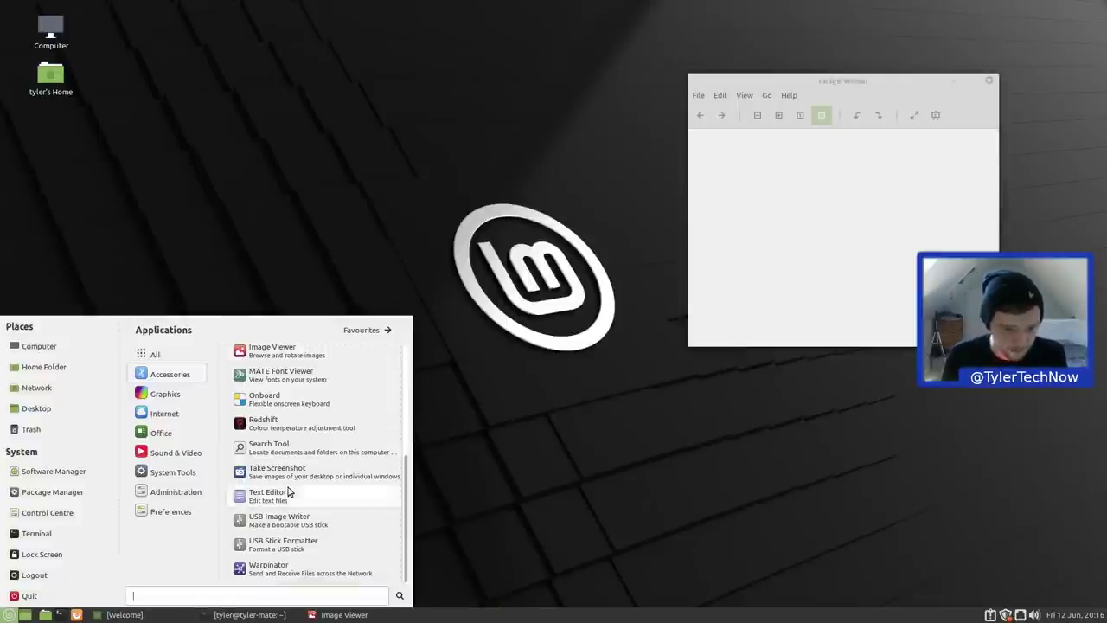
left_click(286, 570)
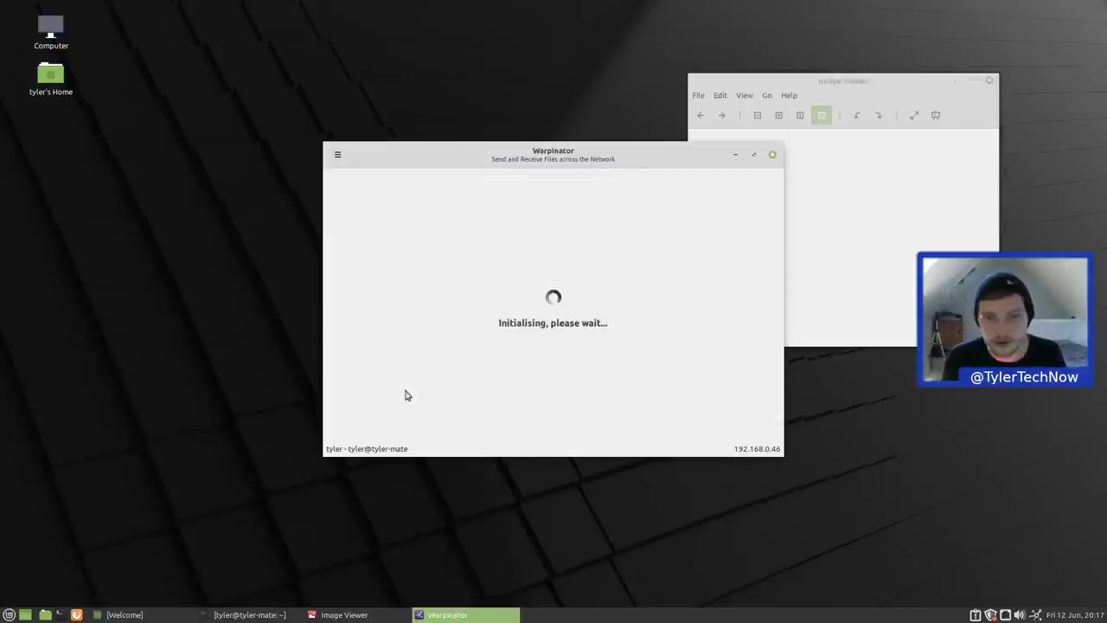
left_click_drag(569, 152, 416, 112)
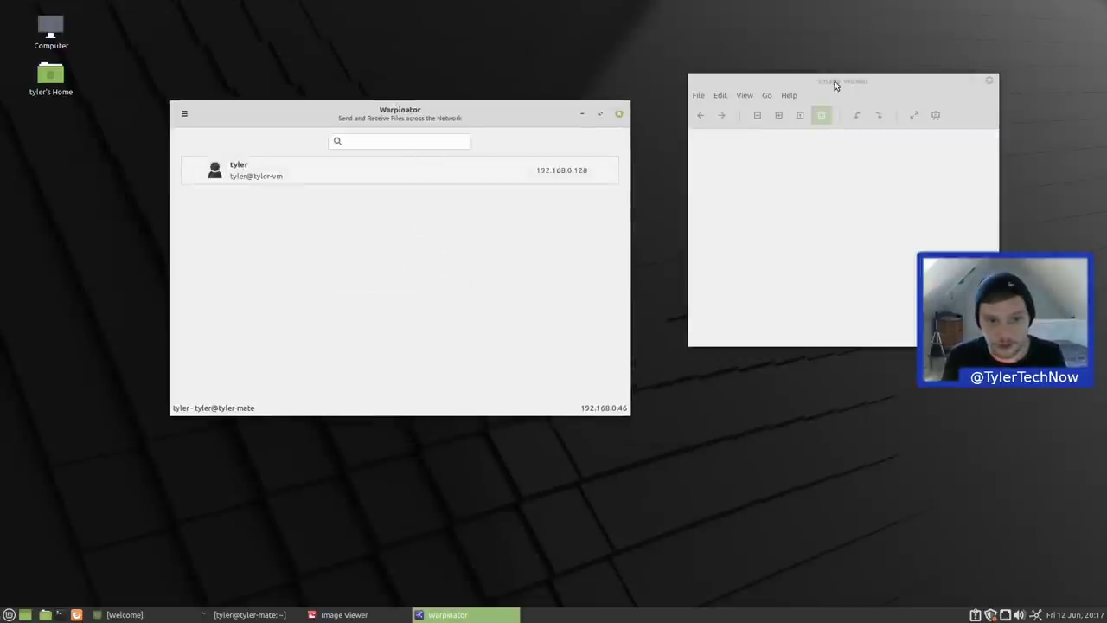
left_click_drag(835, 81, 822, 133)
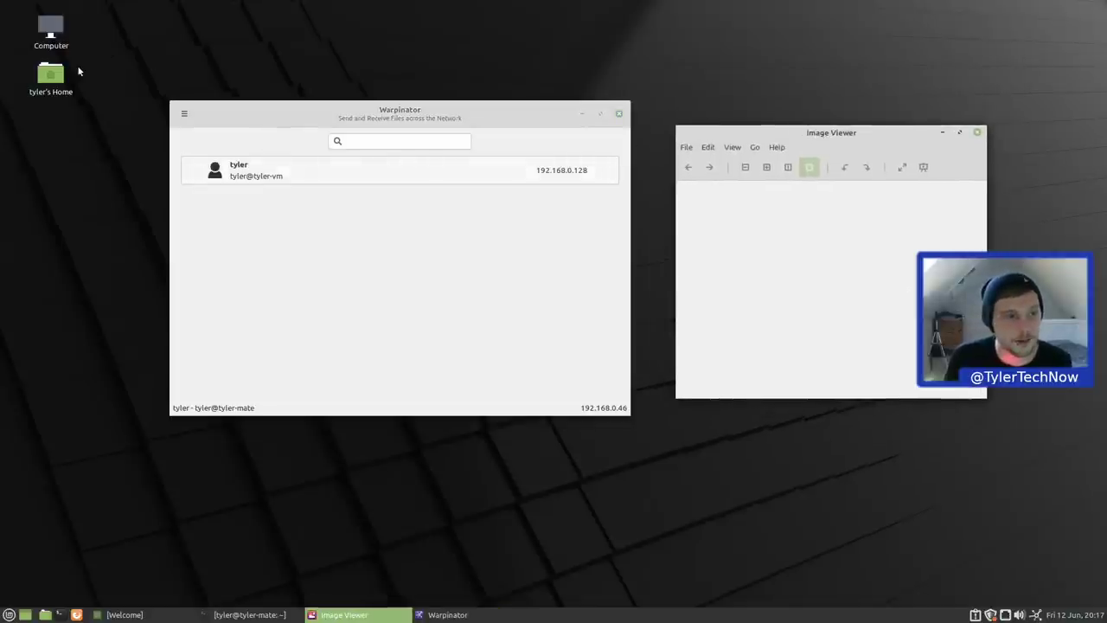
Search the applications for "text", open Text Editor, and write "from mate" in the new document
left_click(8, 615)
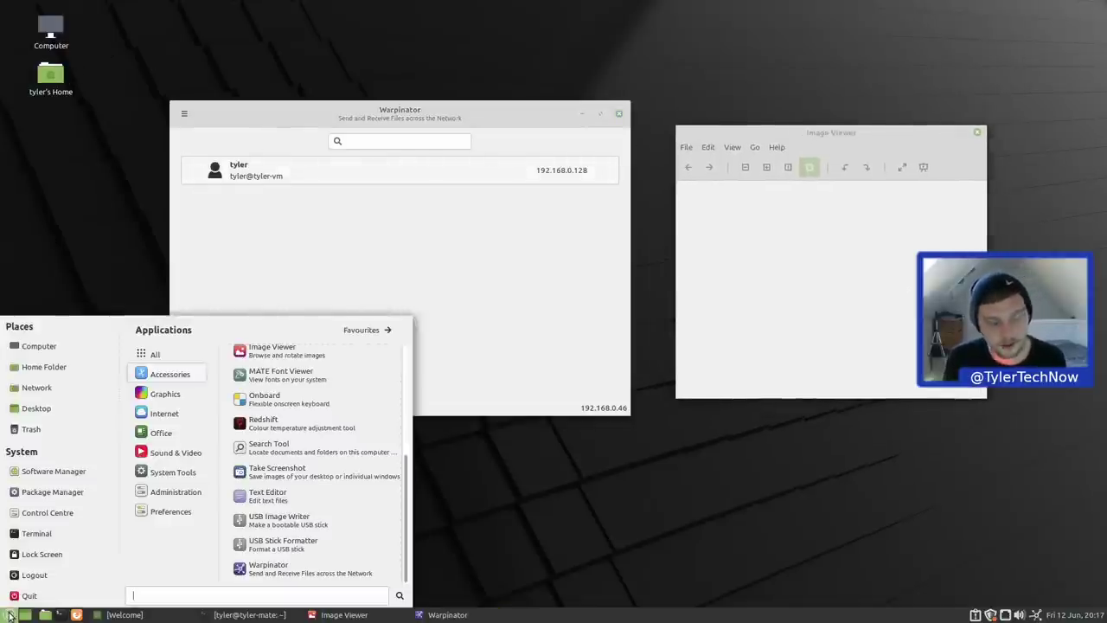
type("text")
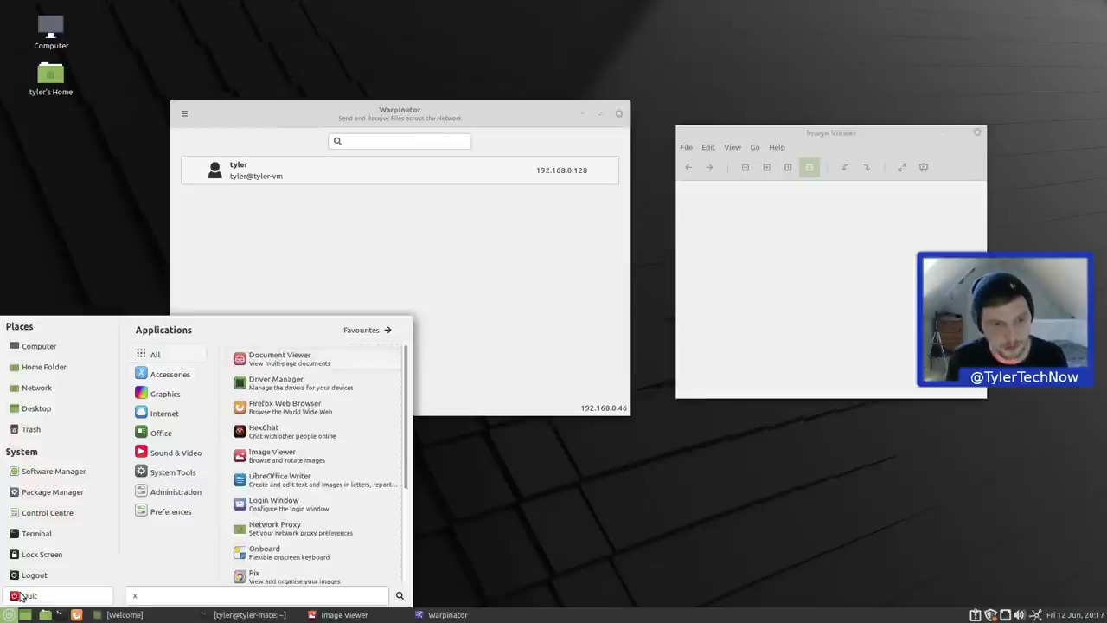
key("Return")
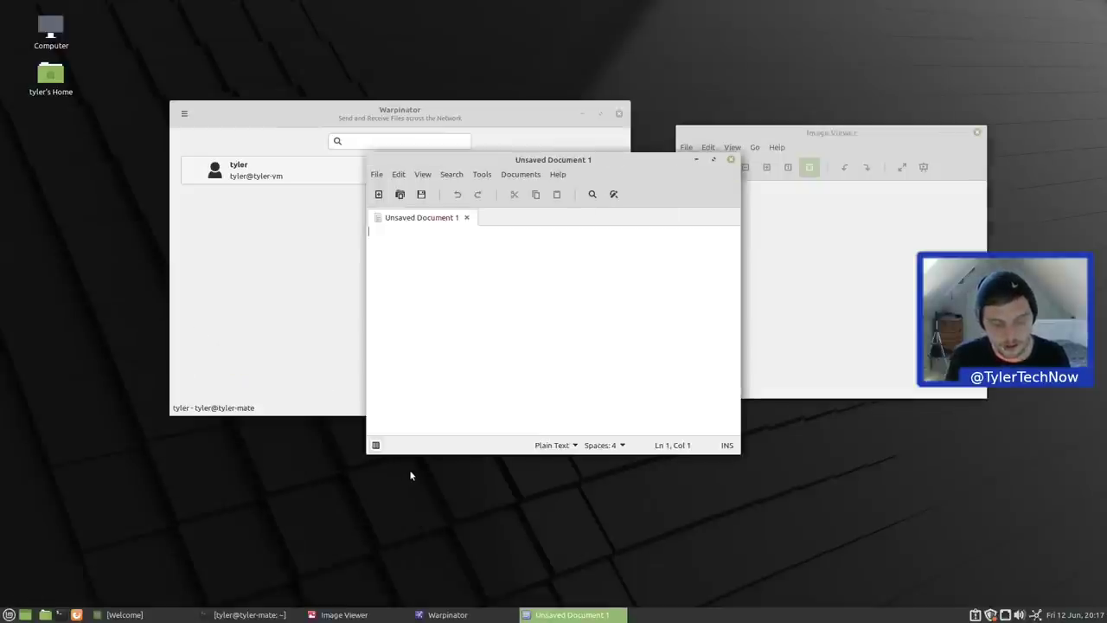
type("from mate")
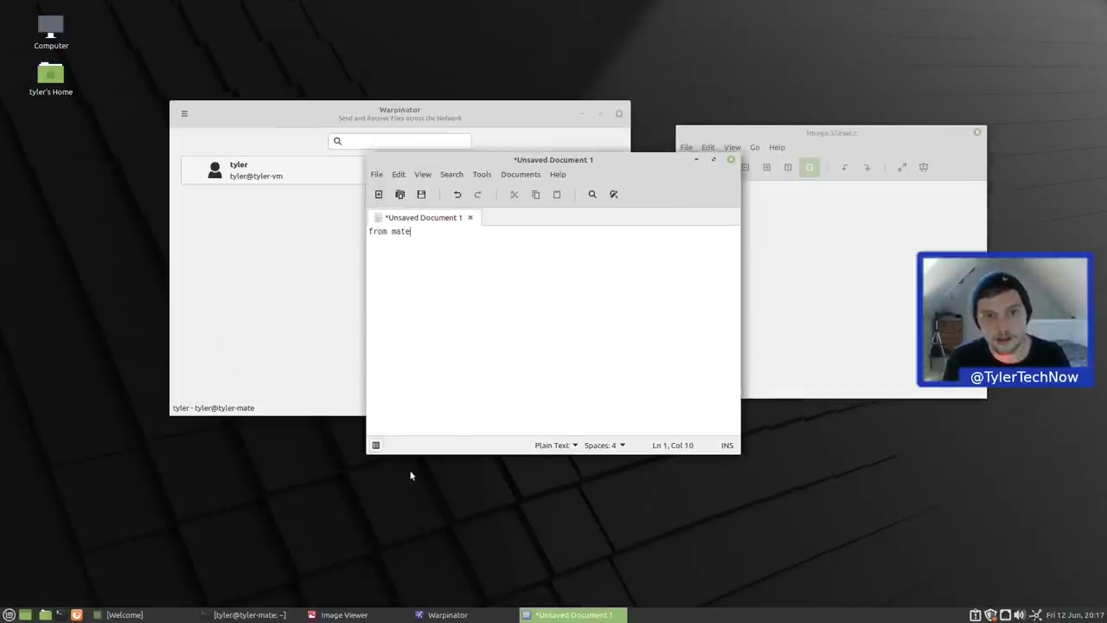
Save the text document in the Documents folder under the name "mate"
left_click(377, 174)
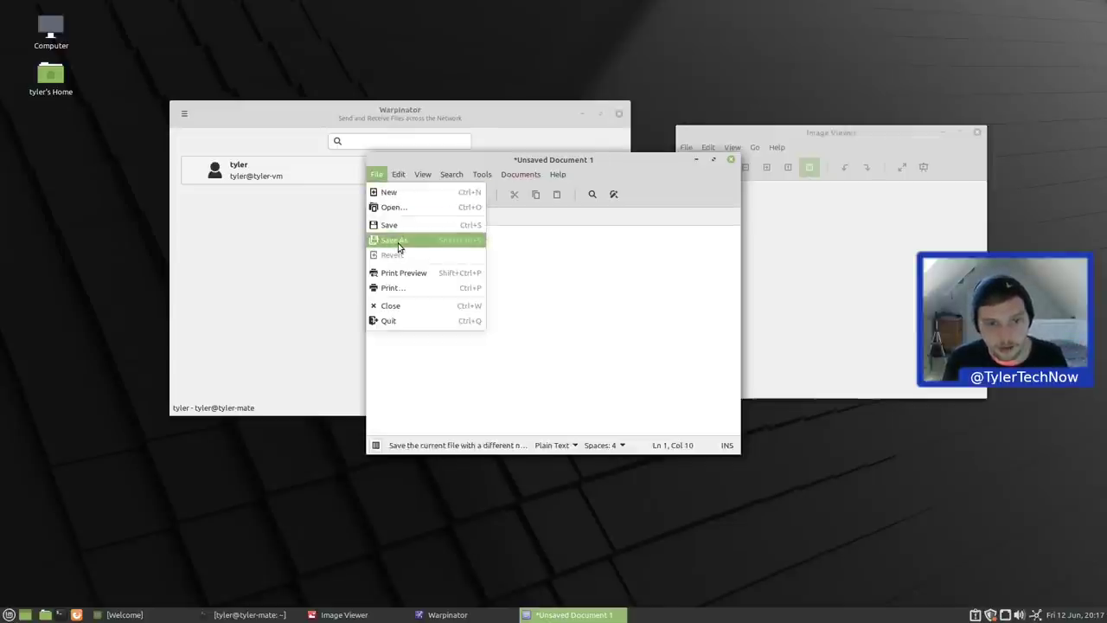
left_click(394, 240)
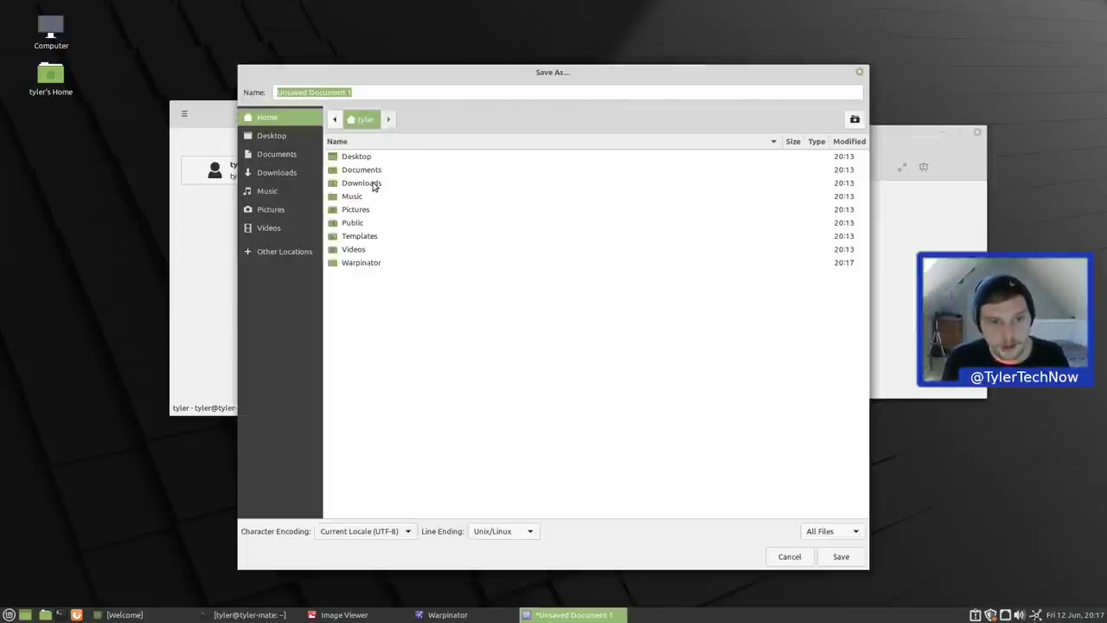
double_click(372, 172)
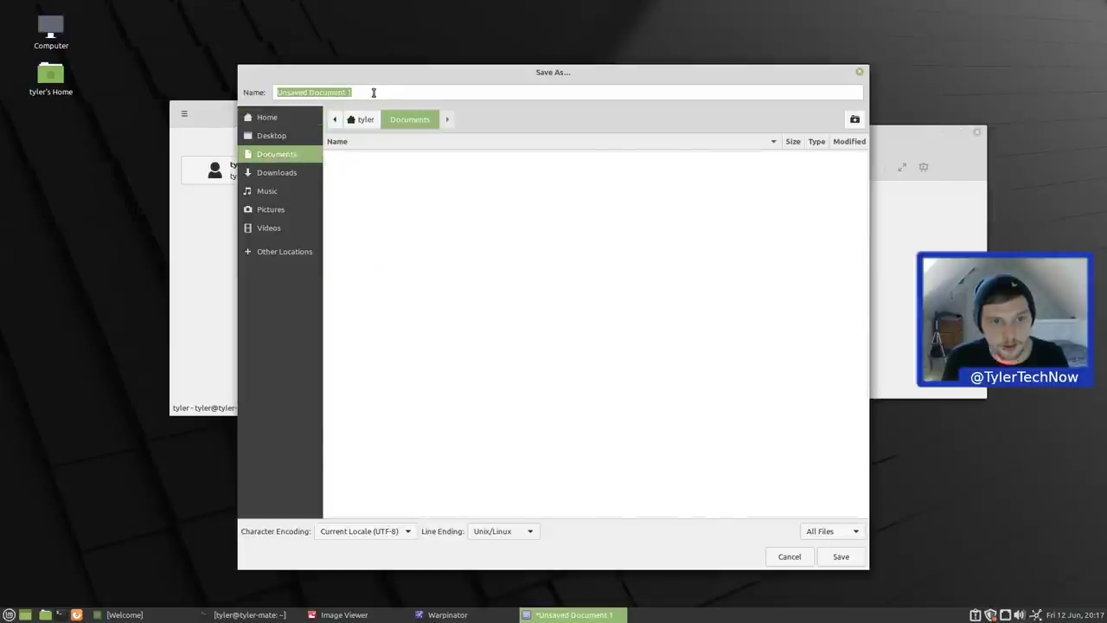
type("mate")
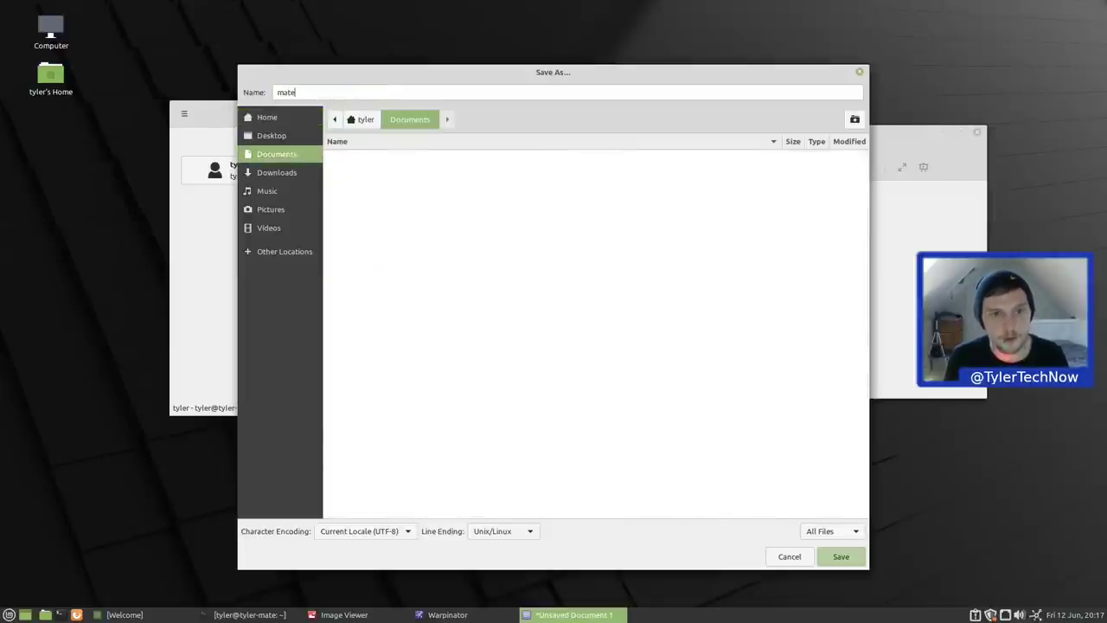
key("Return")
left_click(520, 174)
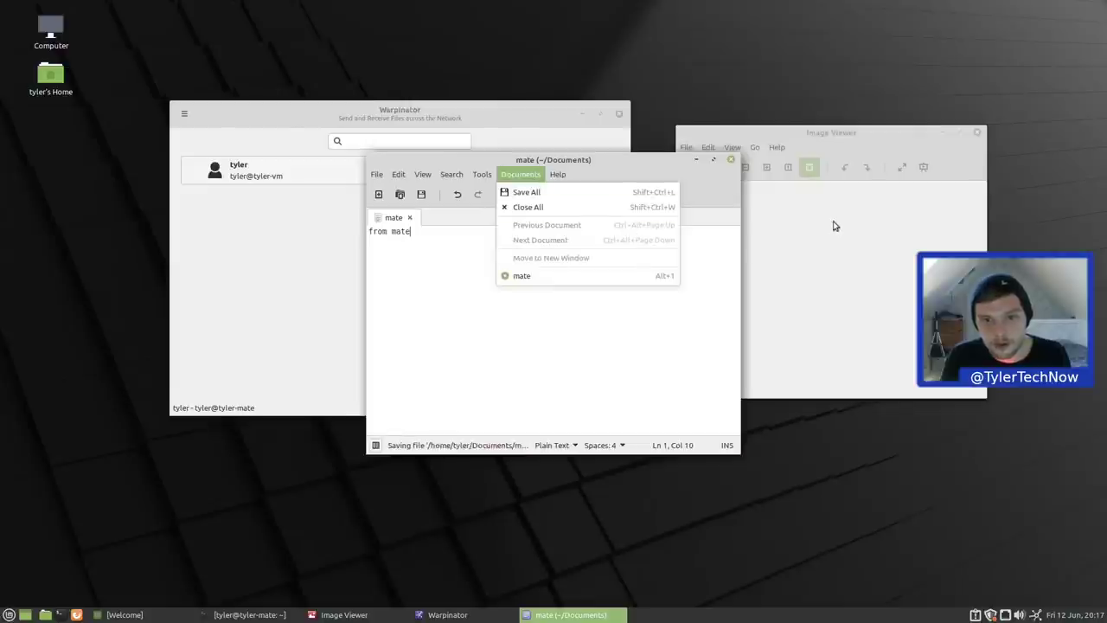
Close Text Editor, open the home folder in the file manager, and arrange it beside the Warpinator window
left_click_drag(590, 157, 795, 160)
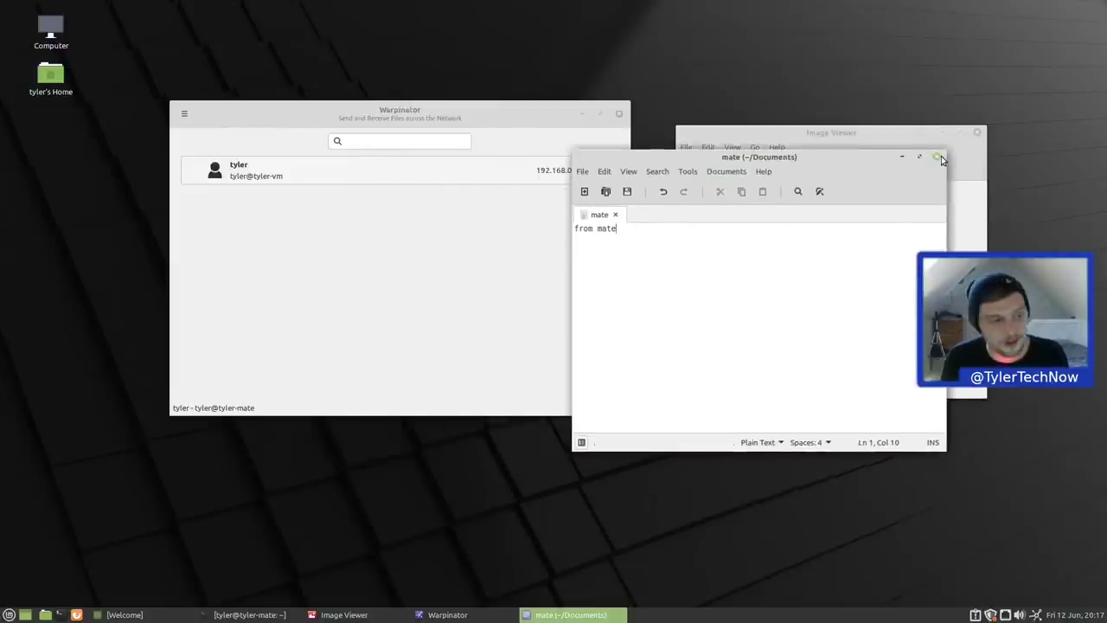
left_click(937, 160)
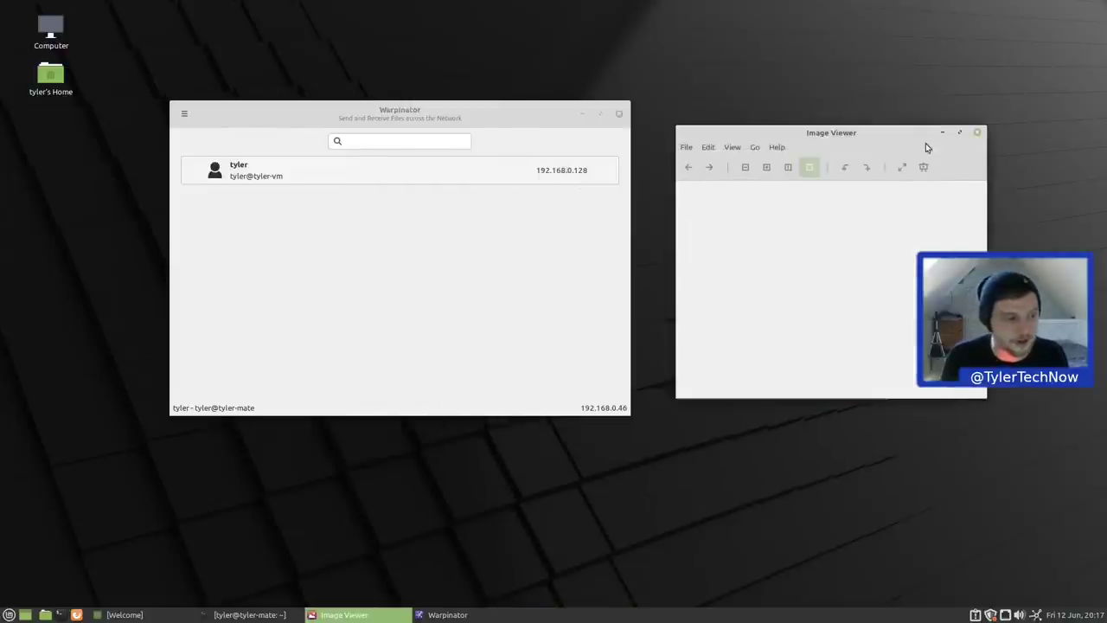
left_click(45, 614)
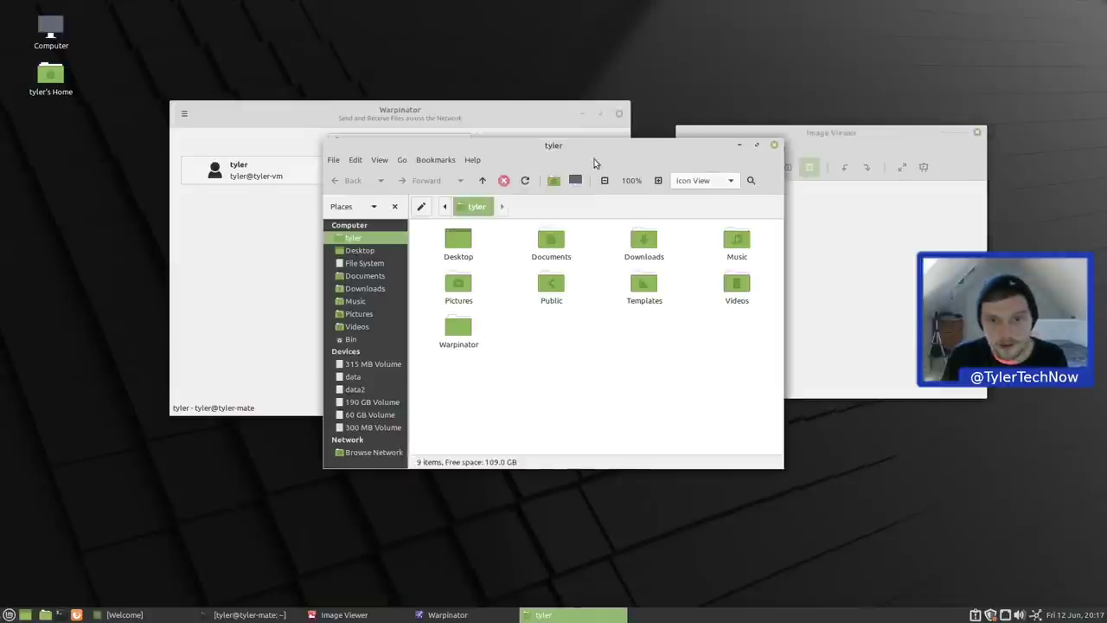
left_click_drag(557, 143, 811, 137)
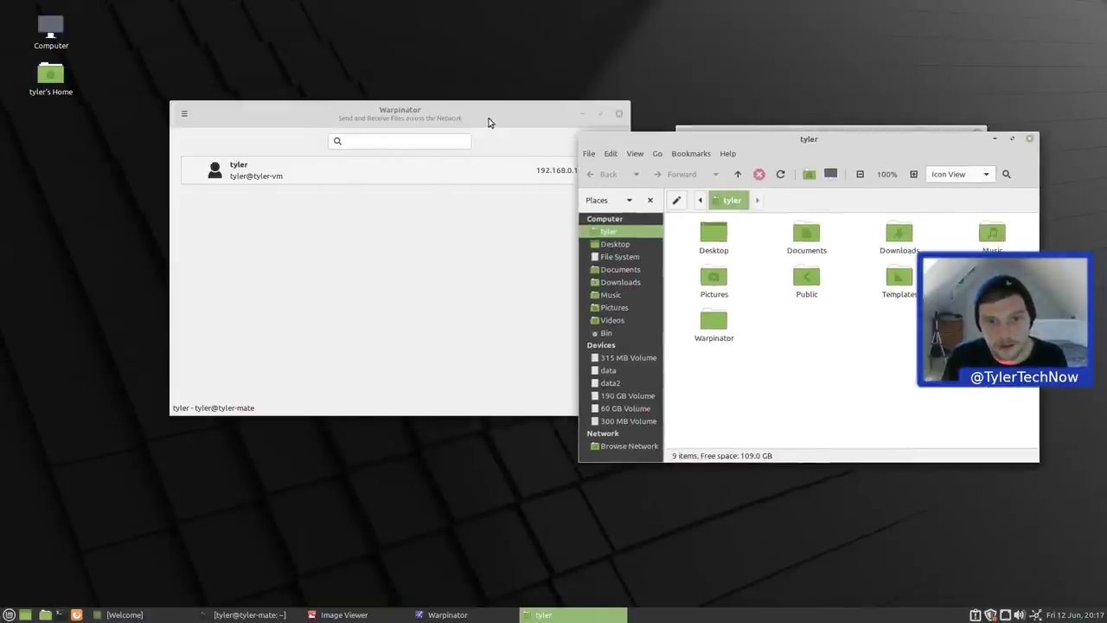
left_click_drag(487, 118, 426, 108)
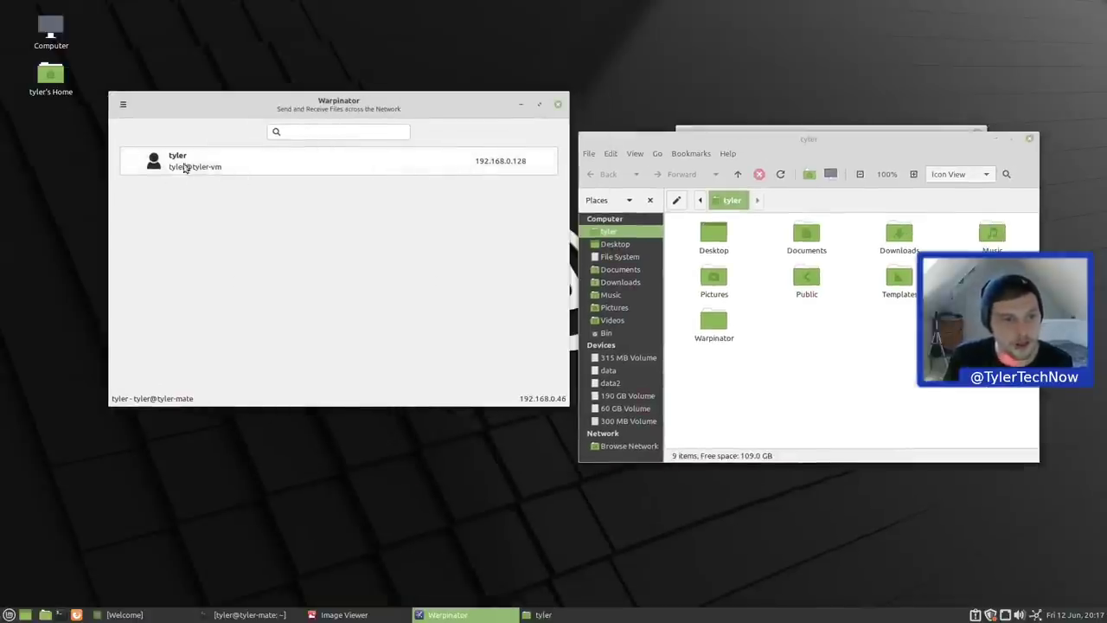
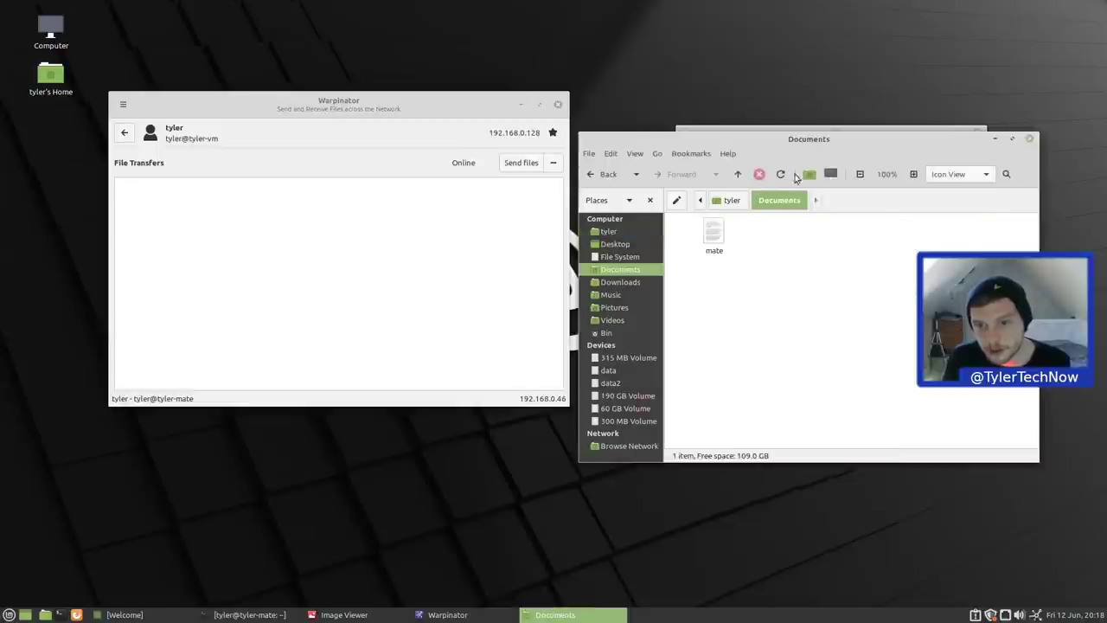
Send the "mate" file from Documents to the connected computer through Warpinator and accept the incoming file 2cv11u2348351.jpg
left_click_drag(804, 141, 808, 96)
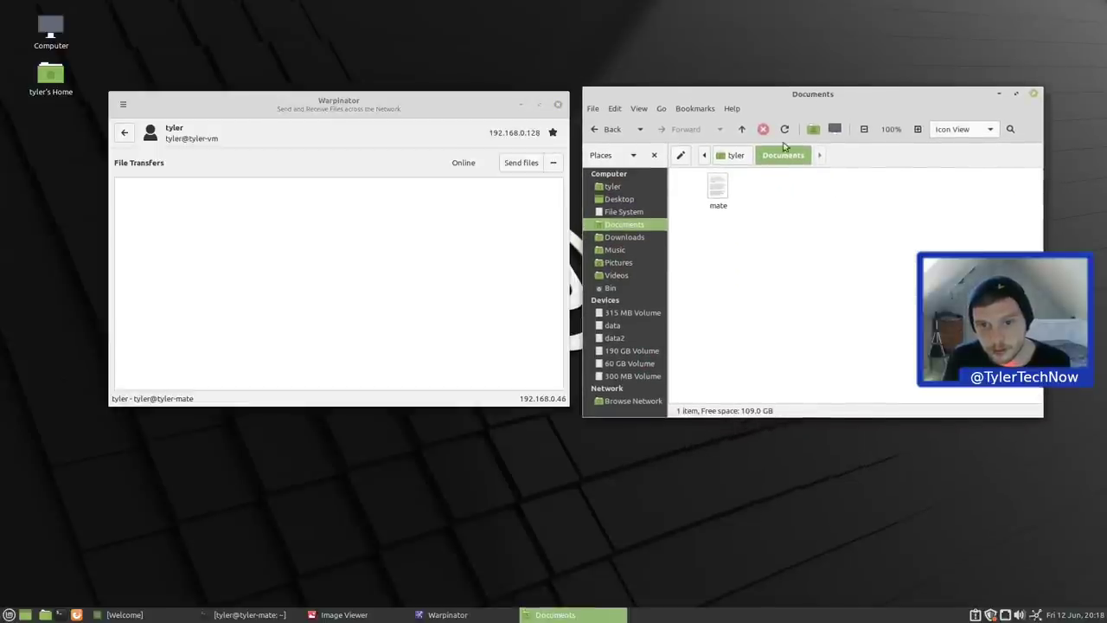
left_click_drag(717, 185, 363, 275)
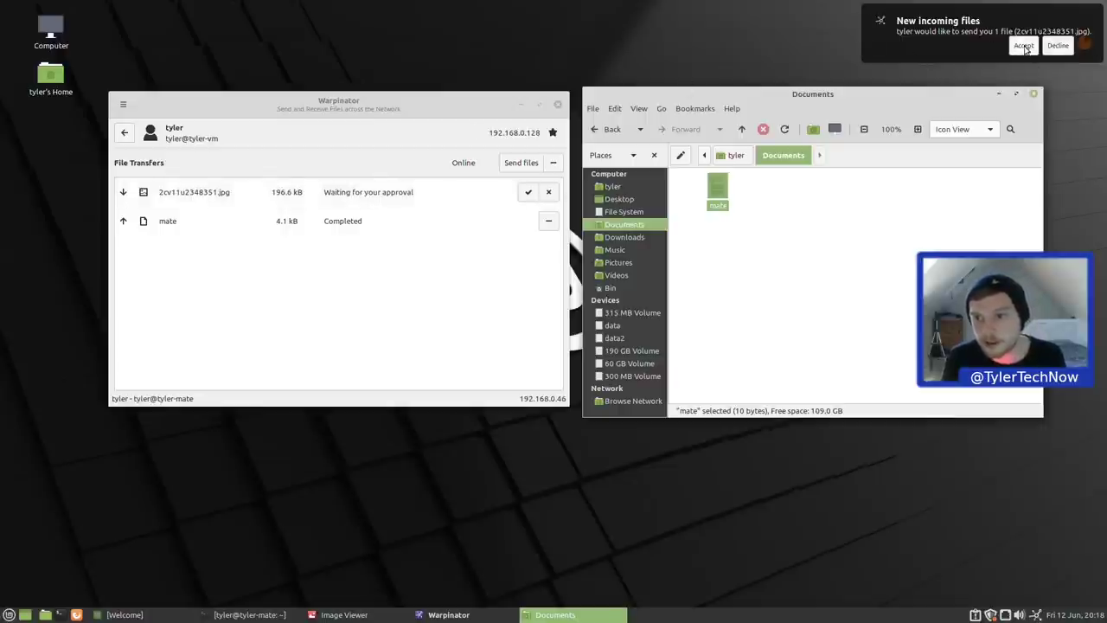
left_click(1025, 47)
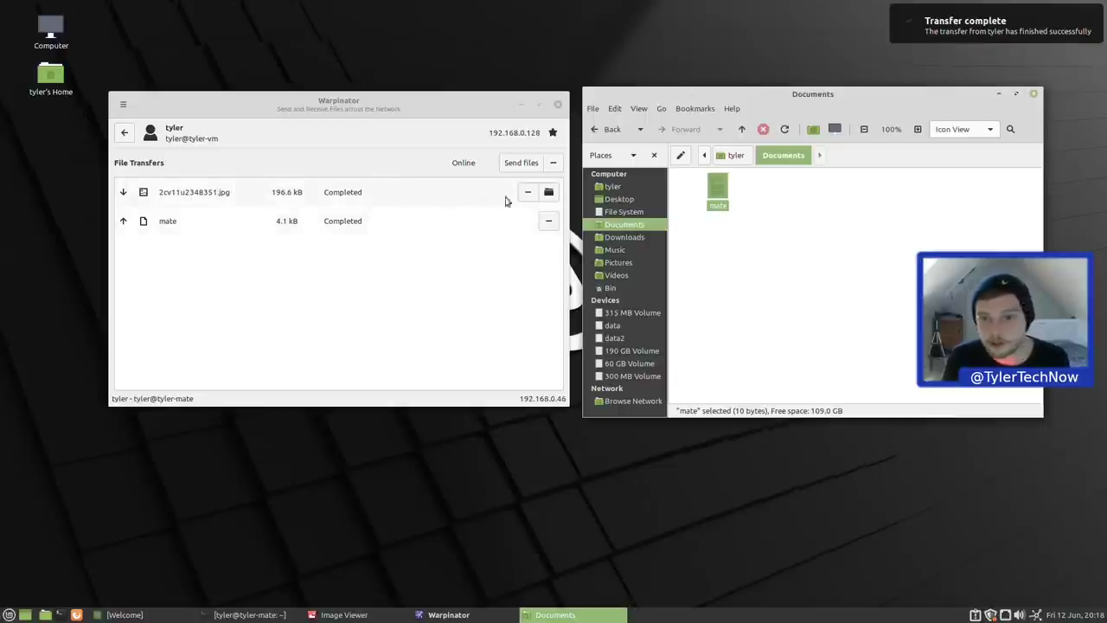
Move the received 2cv11u2348351.jpg from the Warpinator folder in the home directory to the Pictures folder
left_click(605, 129)
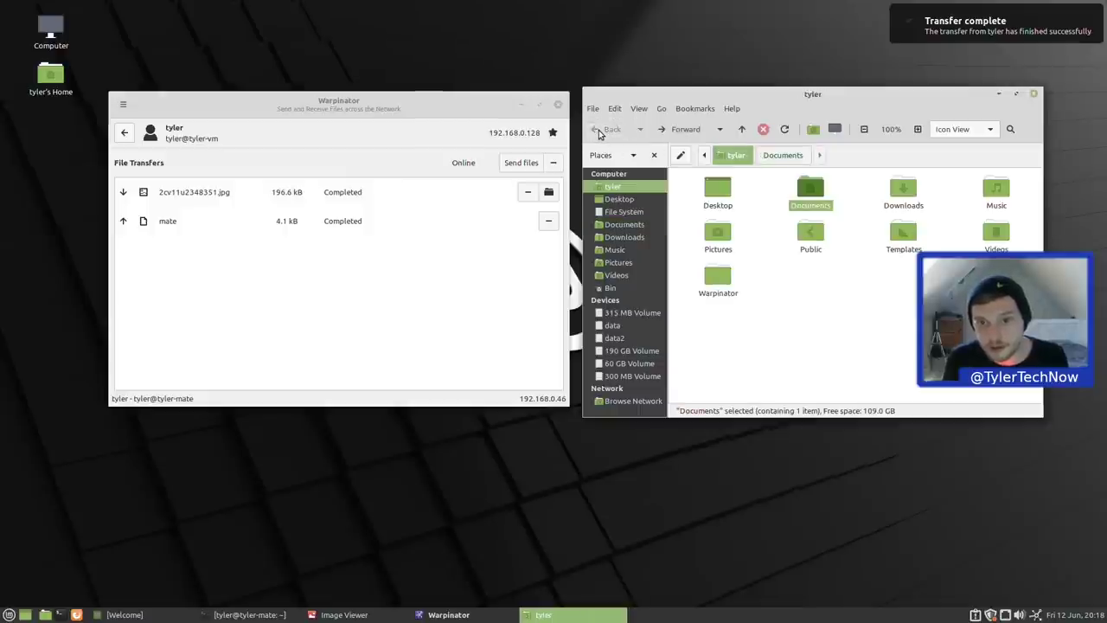
left_click(706, 280)
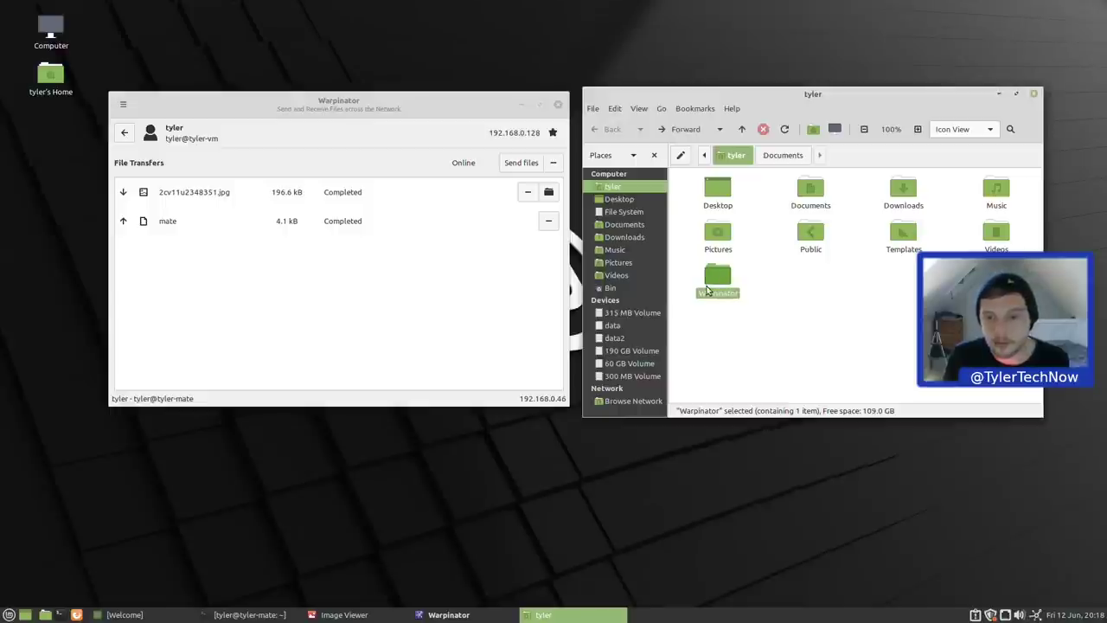
double_click(714, 281)
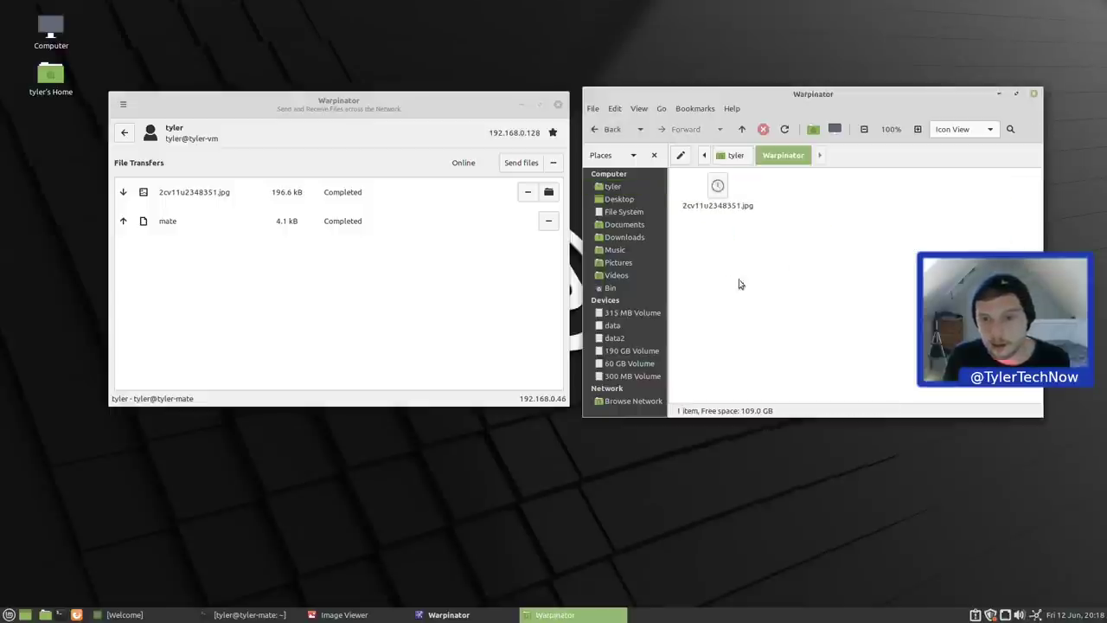
right_click(720, 192)
left_click(753, 233)
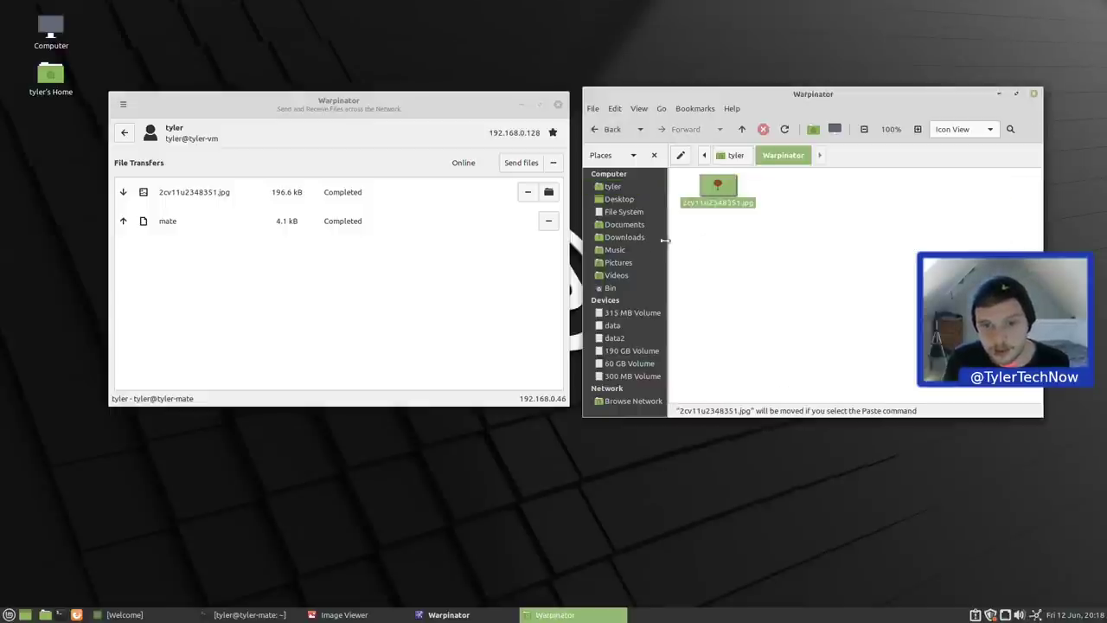
left_click(624, 264)
right_click(737, 198)
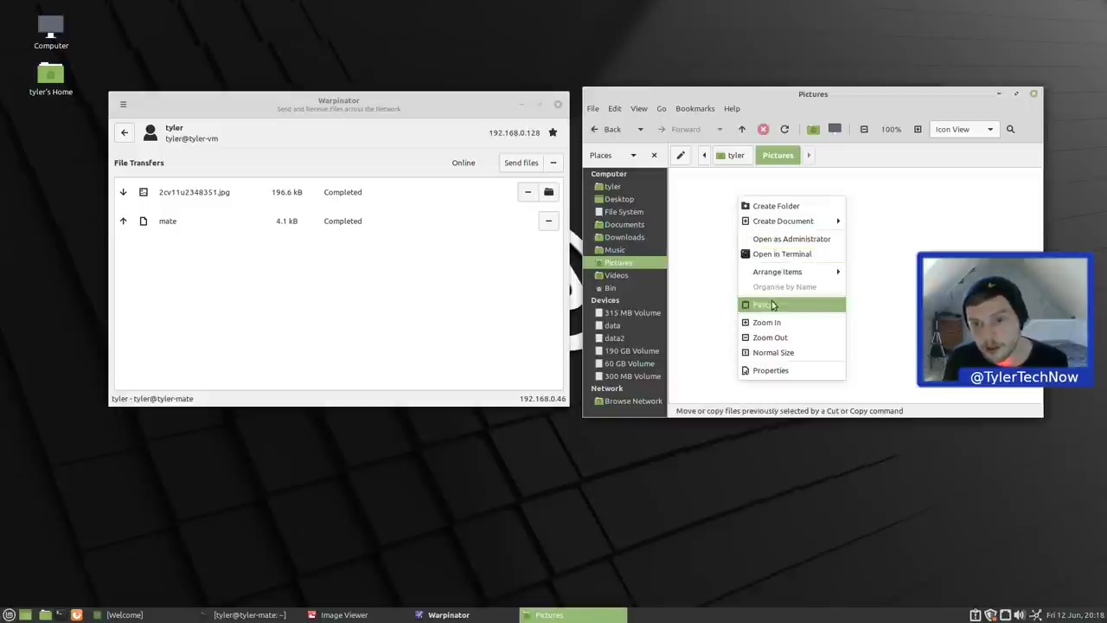
left_click(767, 304)
Minimise the Warpinator and Pictures windows, and add 2cv11u2348351.jpg from Pictures as the desktop background
left_click(523, 104)
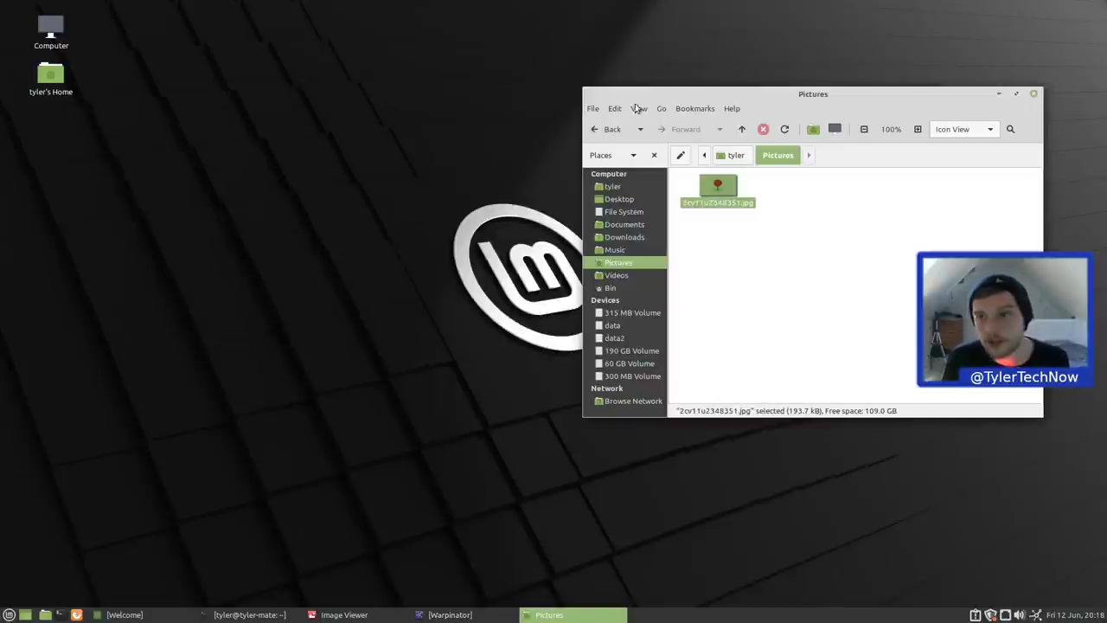
left_click(1001, 93)
right_click(483, 125)
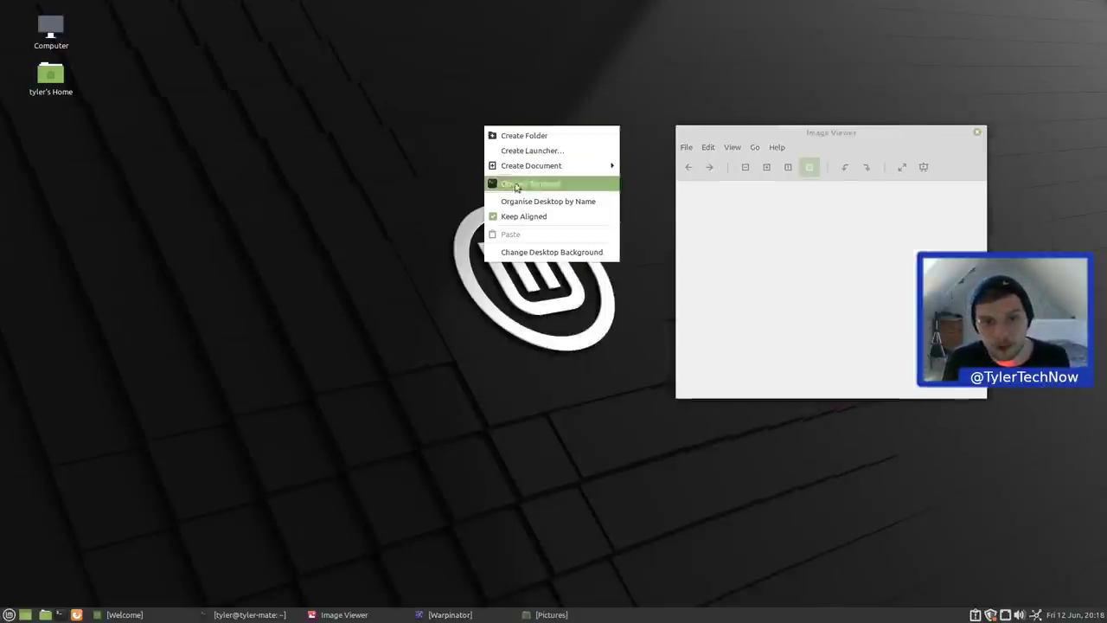
left_click(545, 254)
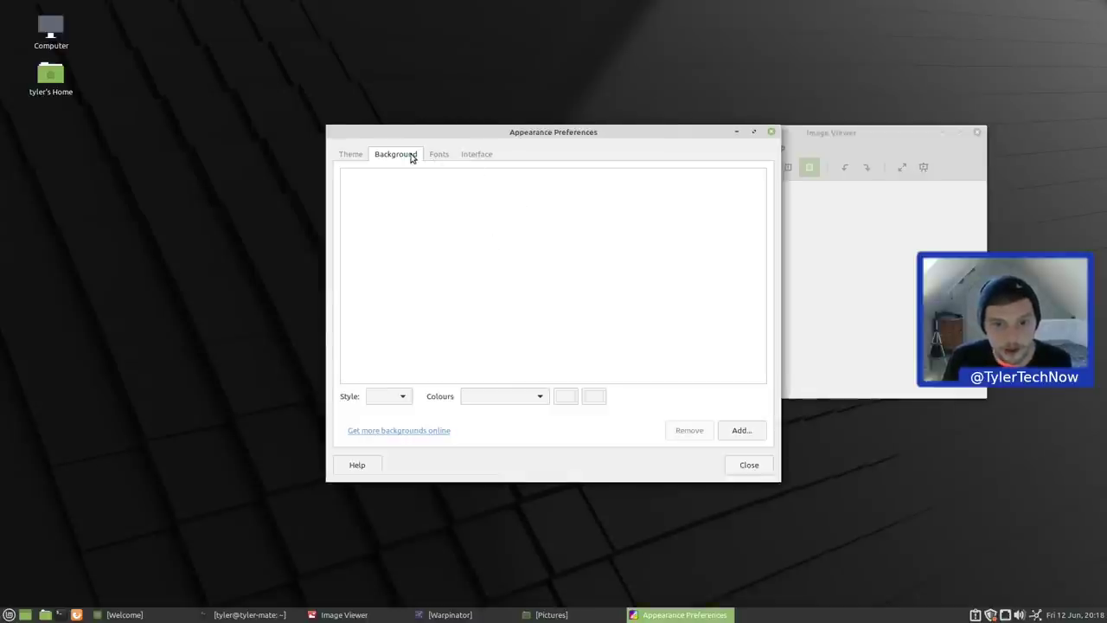
left_click_drag(644, 140, 521, 113)
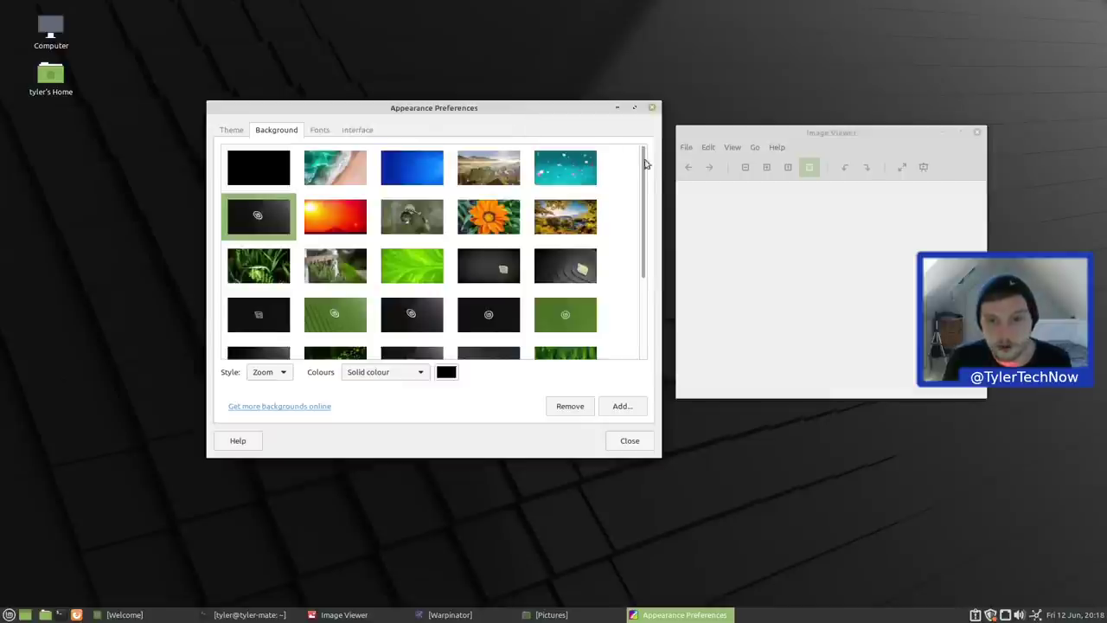
mouse_move(640, 173)
left_mouse_down()
mouse_move(635, 279)
mouse_move(644, 173)
left_mouse_up()
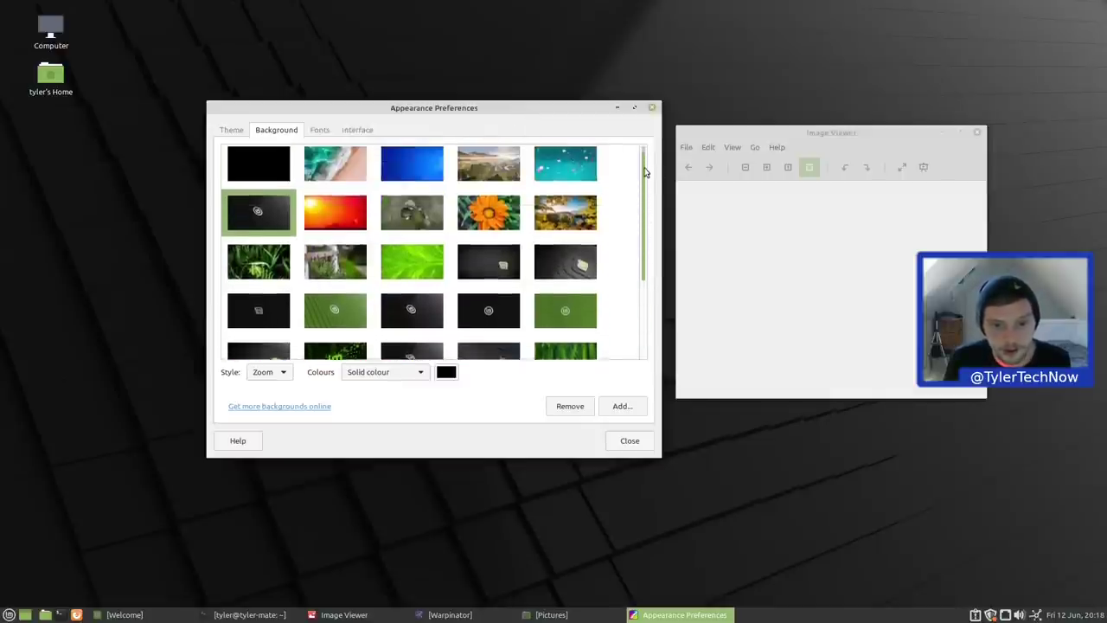
left_click(623, 405)
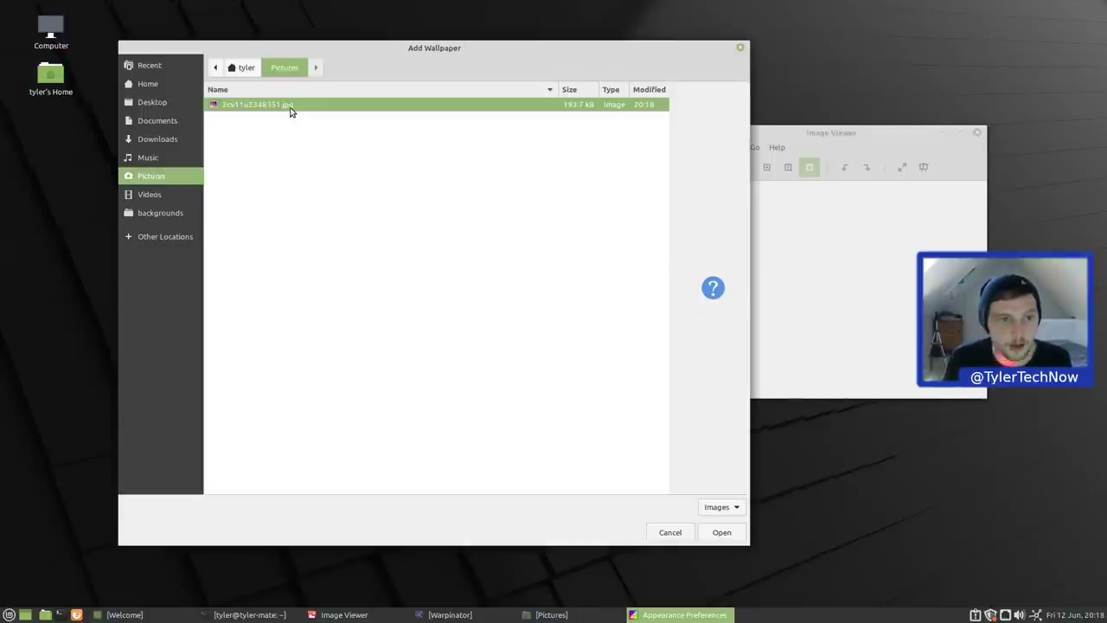
key("Return")
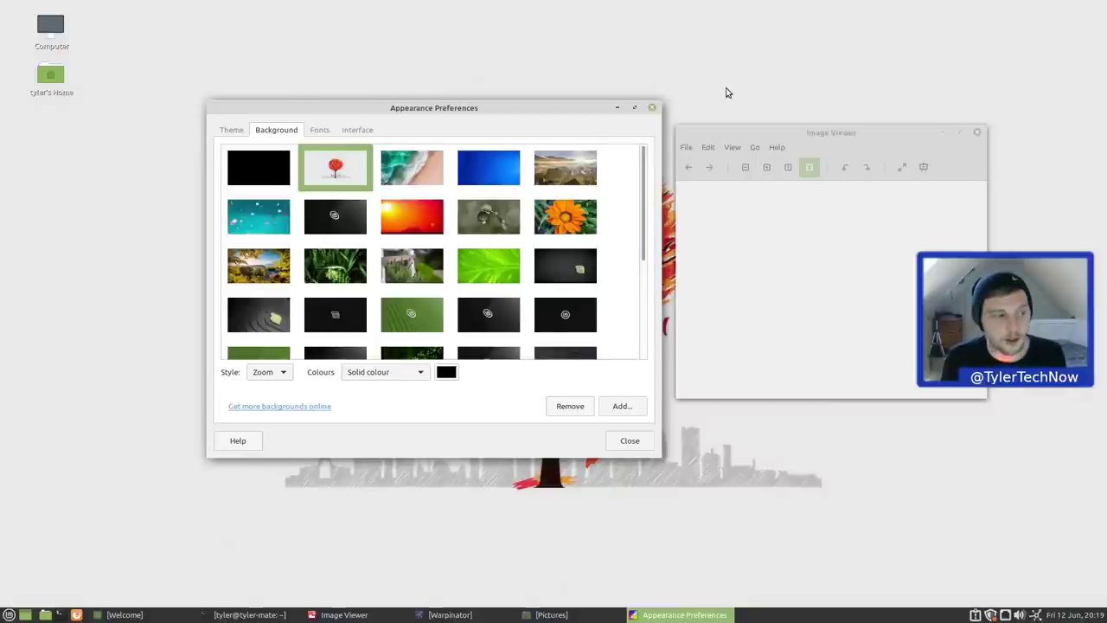
Minimise the Appearance Preferences and Image Viewer windows to view the new desktop background
left_click(619, 109)
left_click(941, 133)
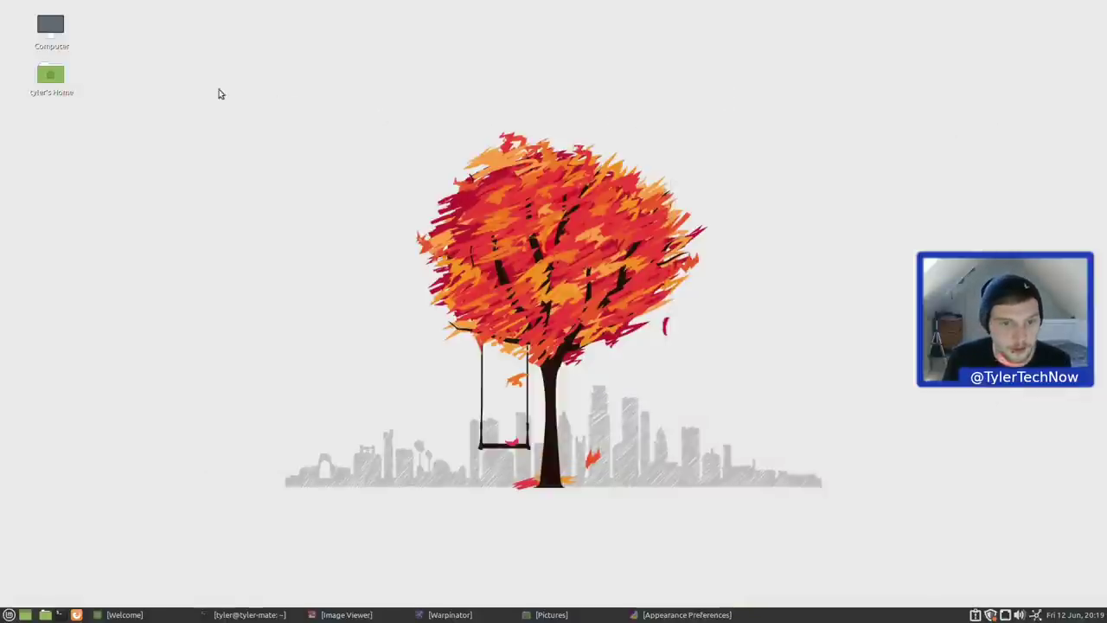
left_click_drag(192, 90, 932, 543)
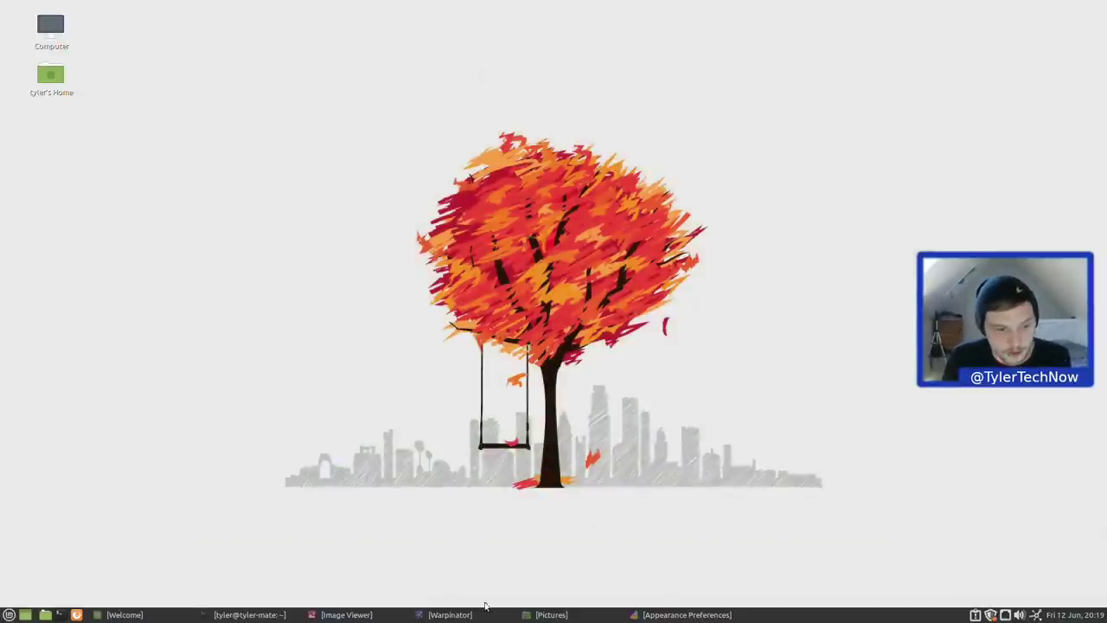
left_click(139, 614)
left_click(143, 614)
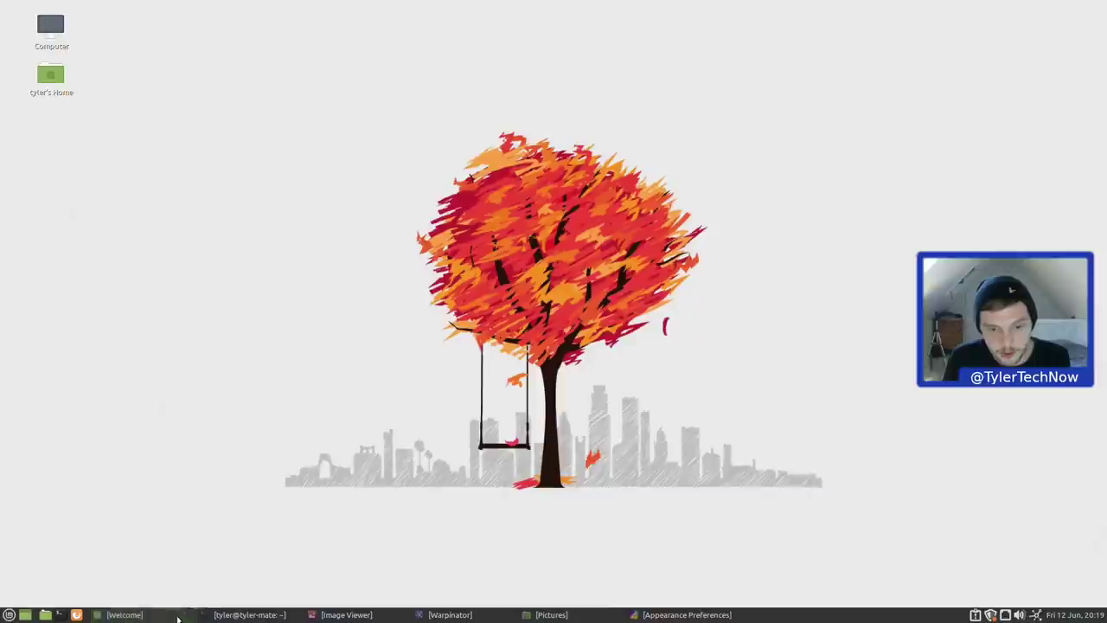
Search the applications for "start", open Startup Applications, and check the startup programs list for Warpinator
left_click(7, 615)
type("st")
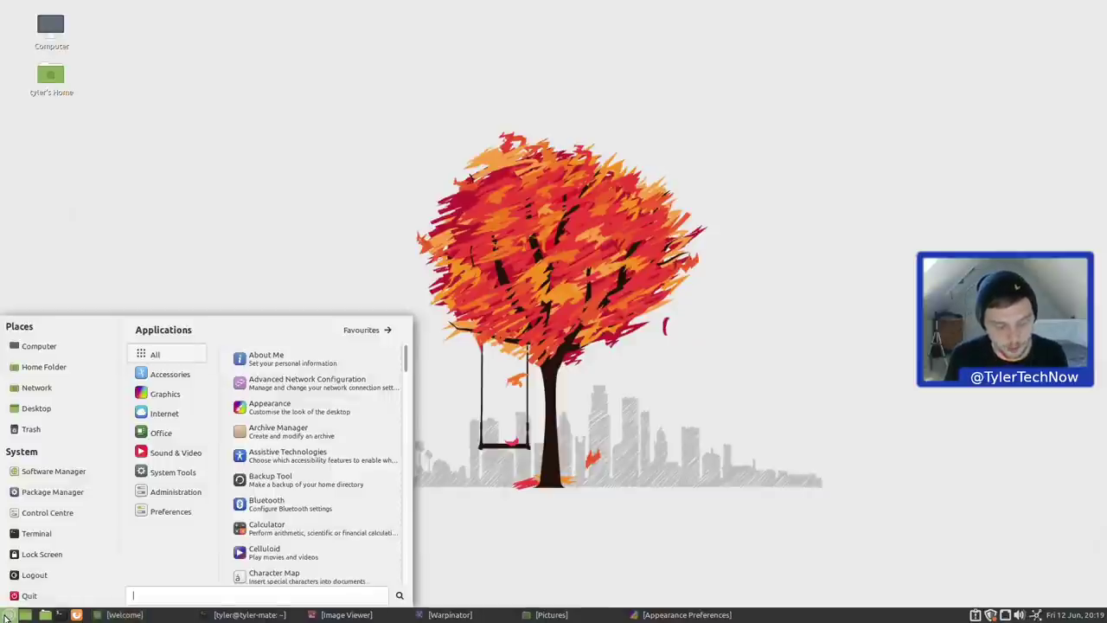
type("art")
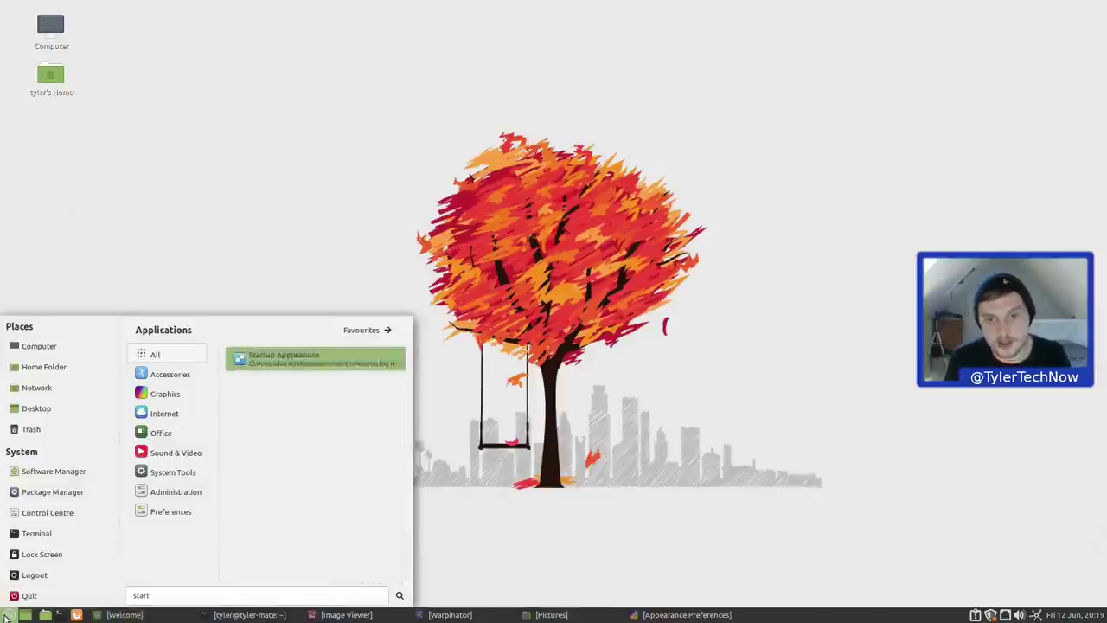
key("Return")
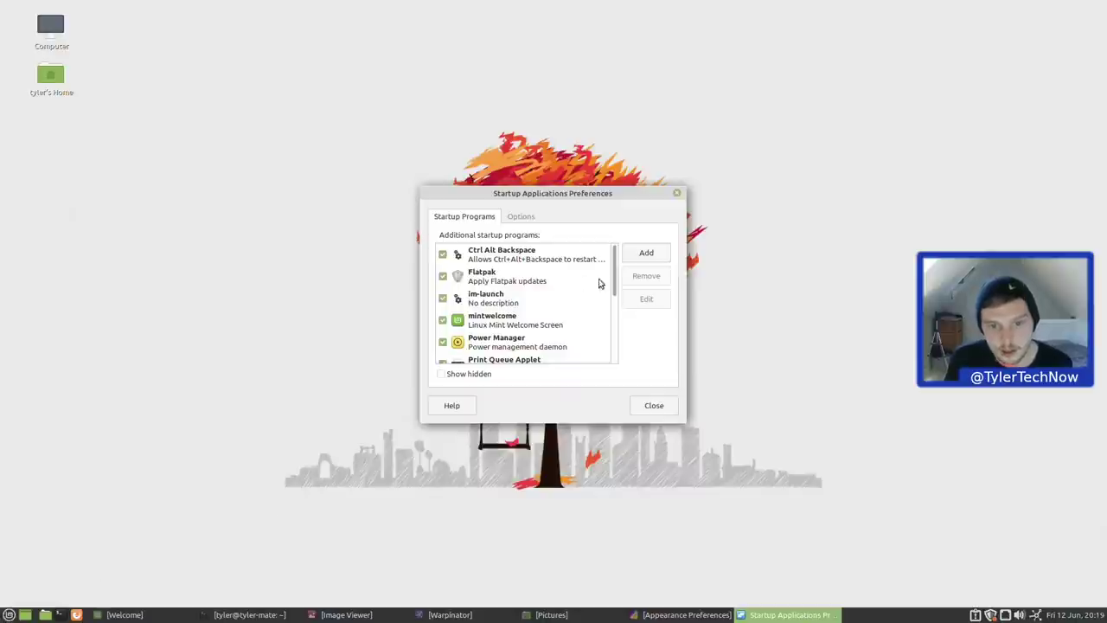
scroll(600, 303, "down", 5)
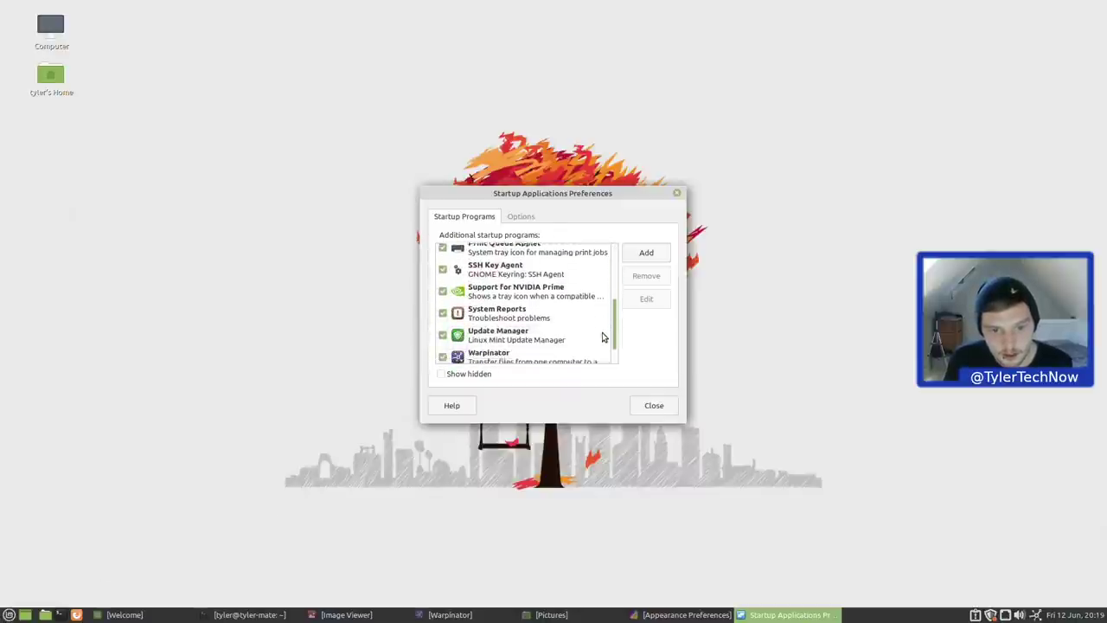
scroll(603, 342, "down", 2)
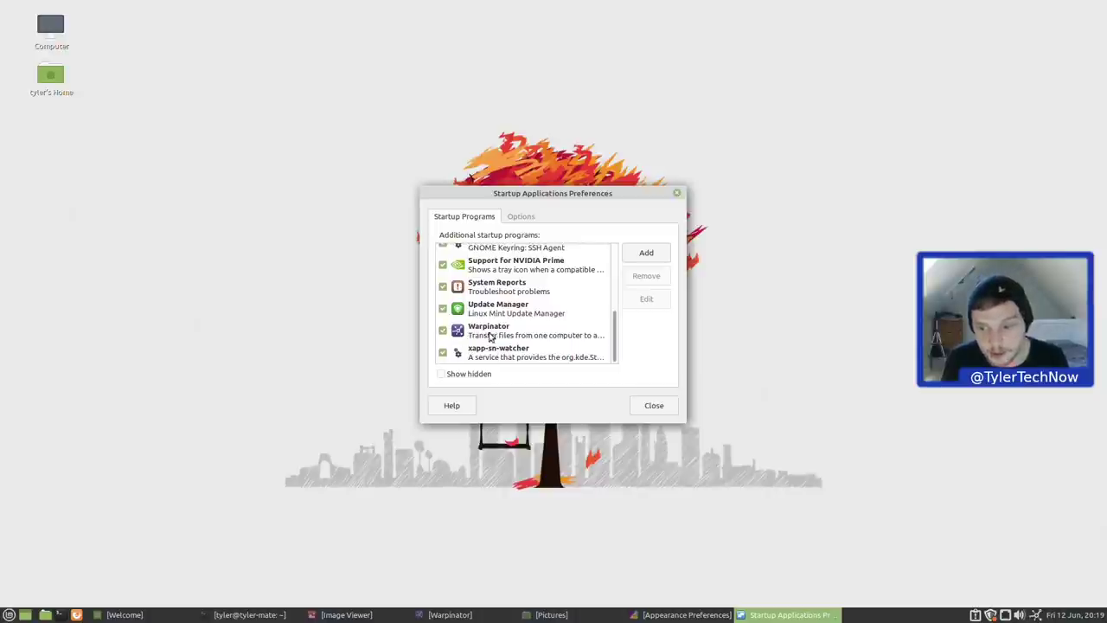
Browse for files to send to the connected computer from Warpinator's system tray entry, and cancel the file selection
right_click(1037, 614)
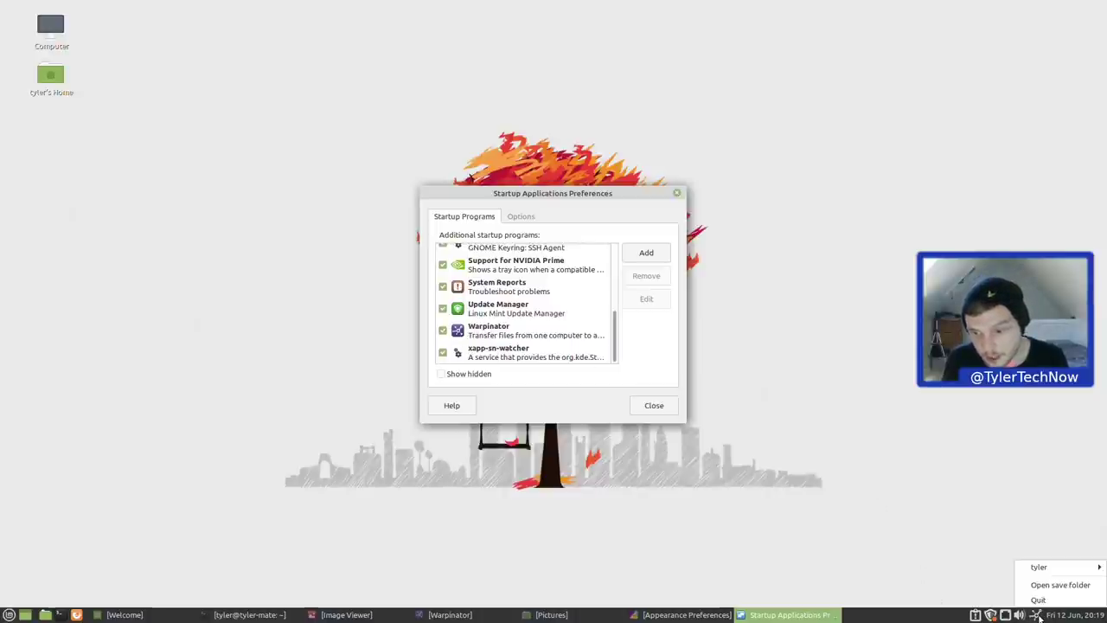
mouse_move(1050, 567)
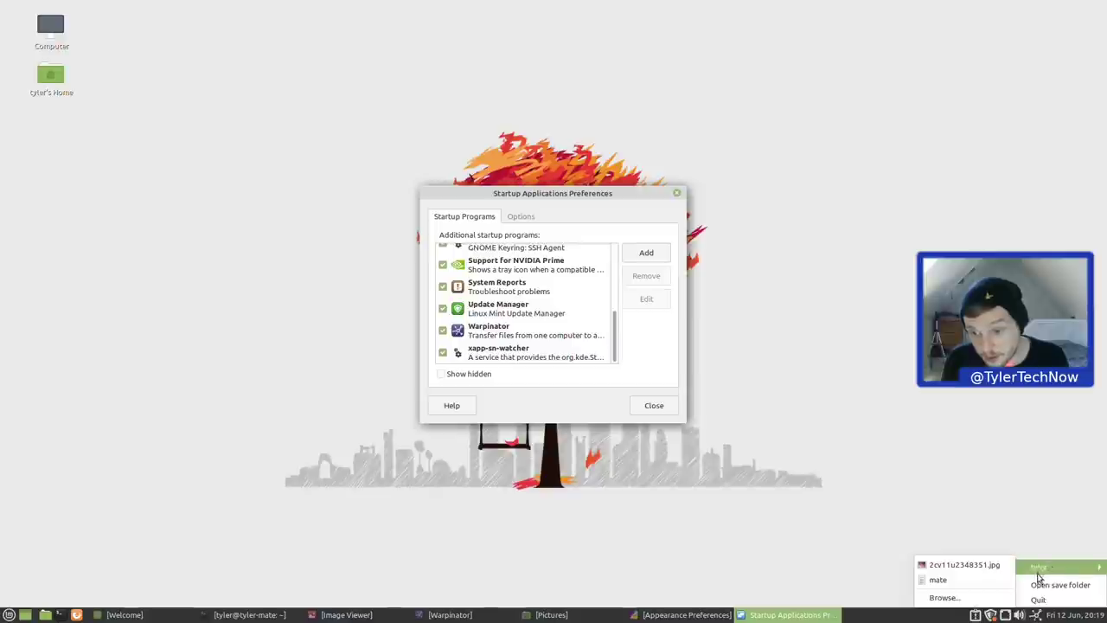
left_click(951, 598)
left_click_drag(358, 119, 749, 110)
double_click(614, 198)
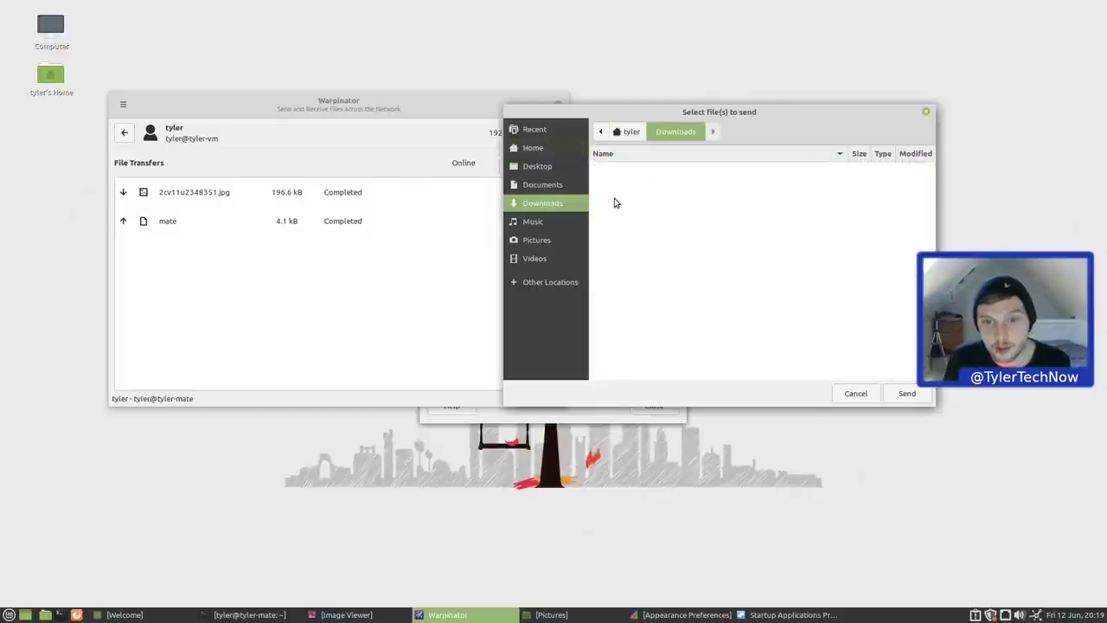
left_click(855, 397)
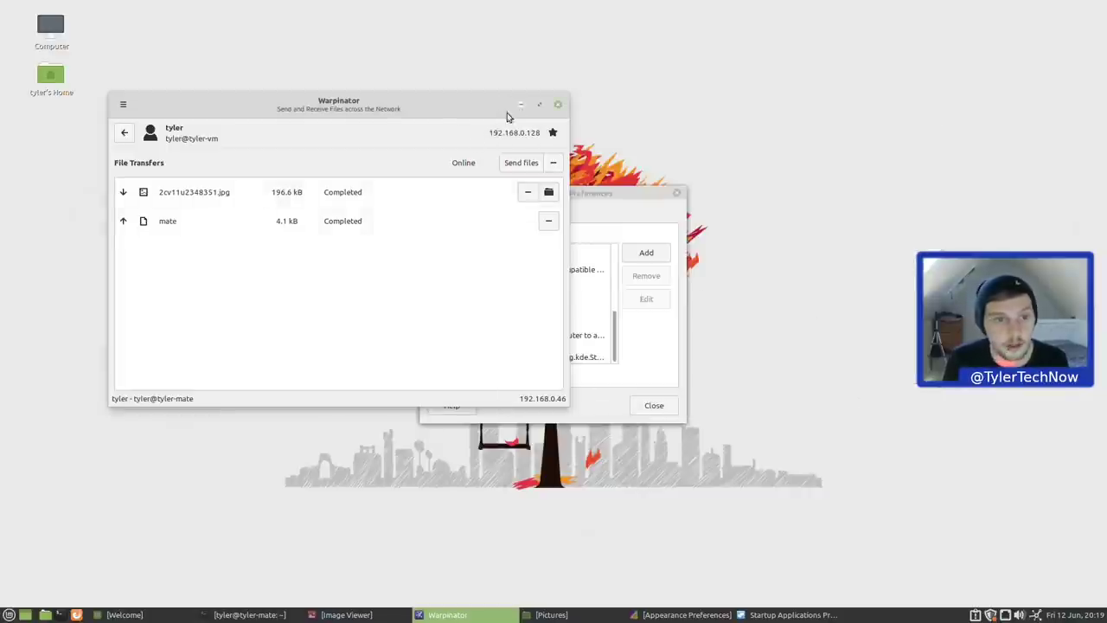
Close the Warpinator window and the Startup Applications Preferences window
left_click_drag(507, 115, 836, 126)
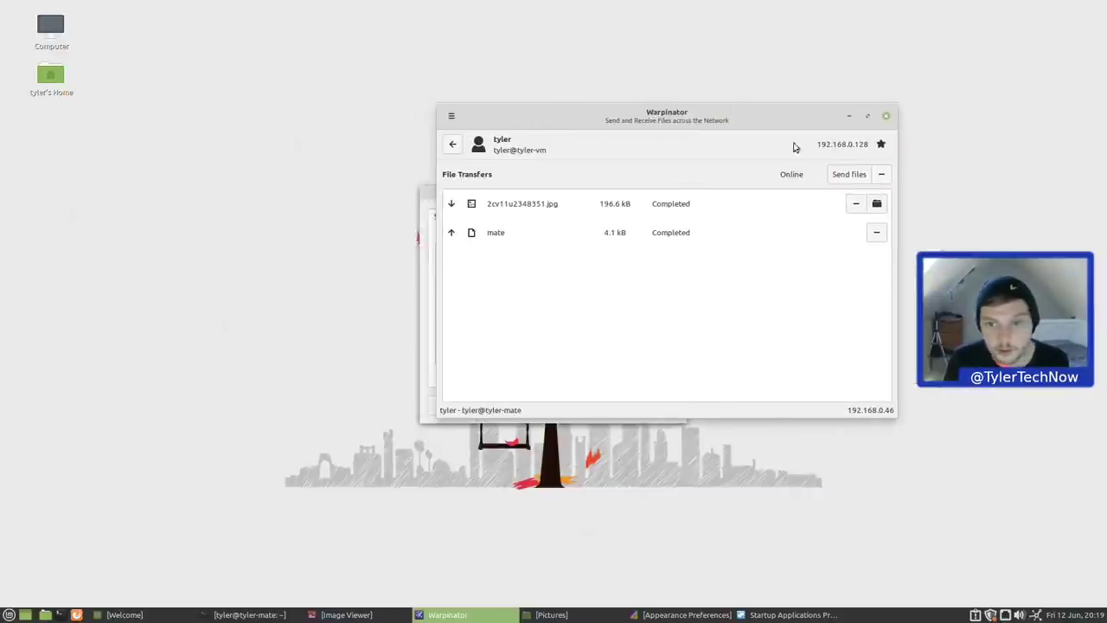
left_click(885, 116)
left_click(655, 405)
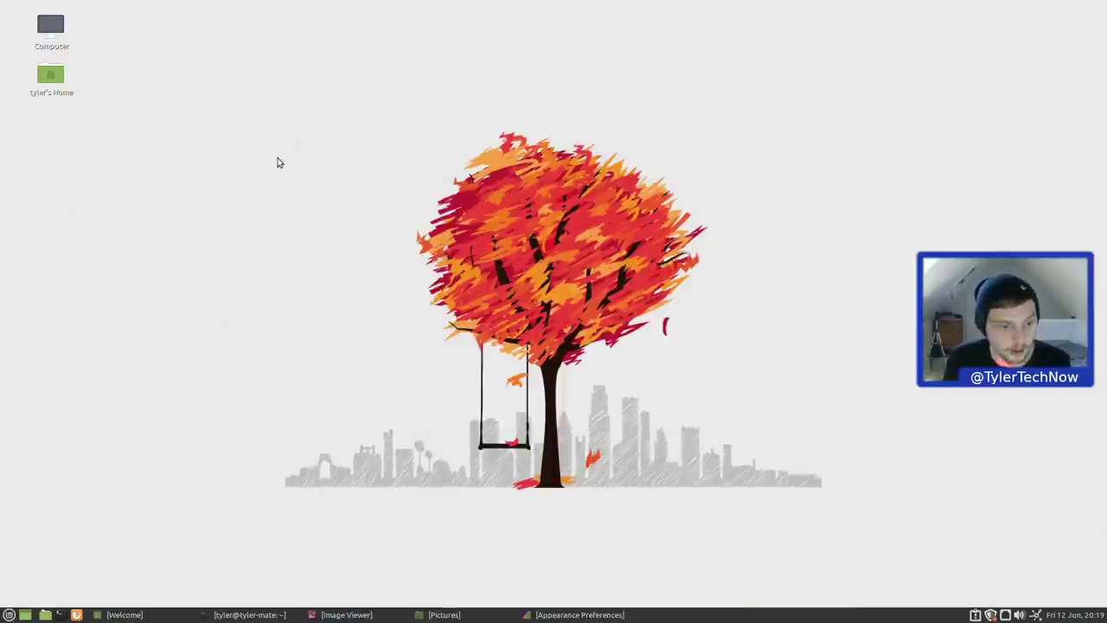
Run htop in the open terminal, then move the window to the desktop's upper-right corner and shrink it
left_click(236, 615)
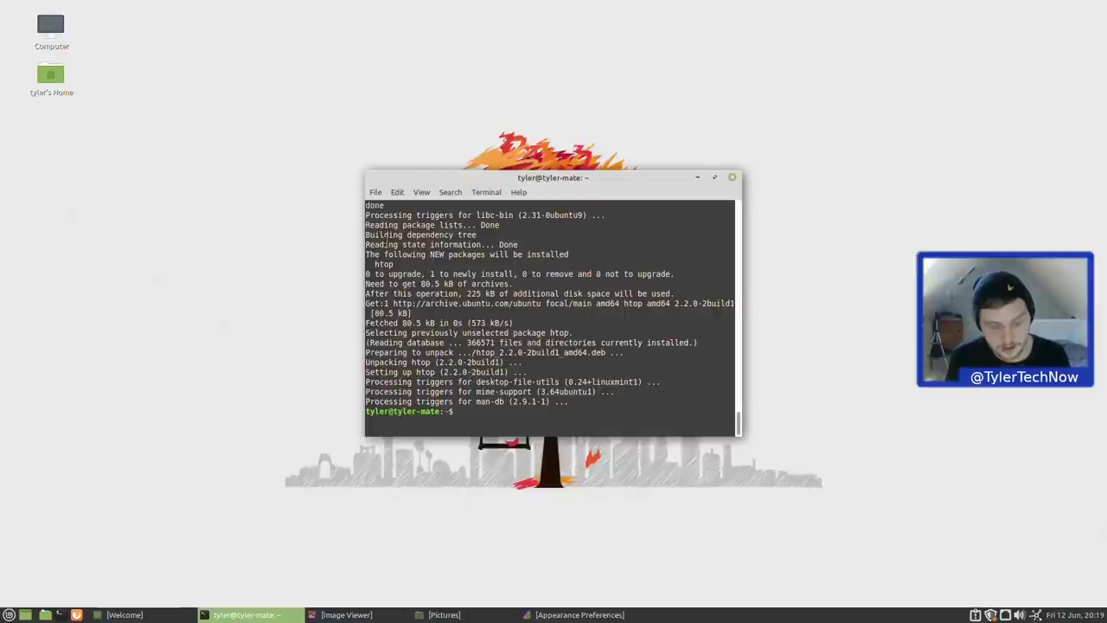
type("htop")
key("Return")
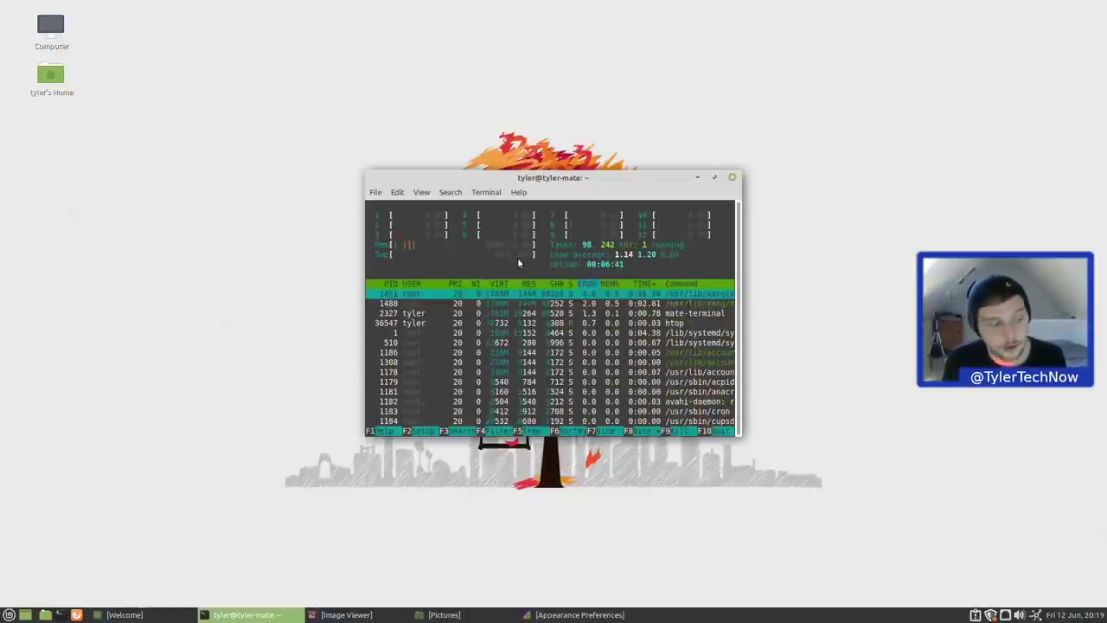
left_click_drag(545, 179, 899, 23)
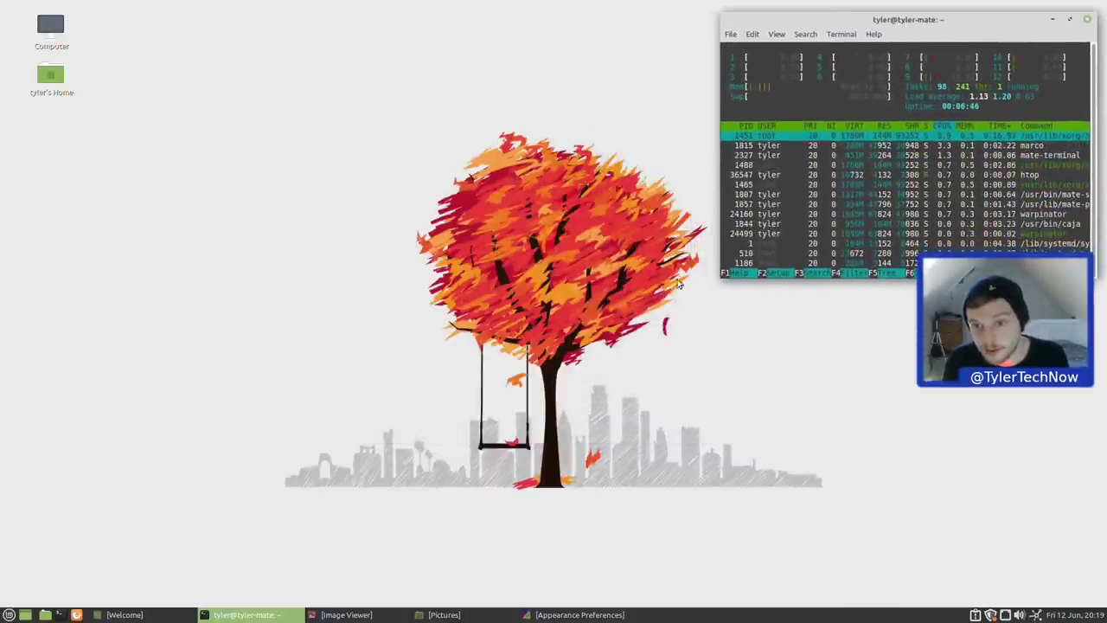
left_click_drag(724, 277, 798, 189)
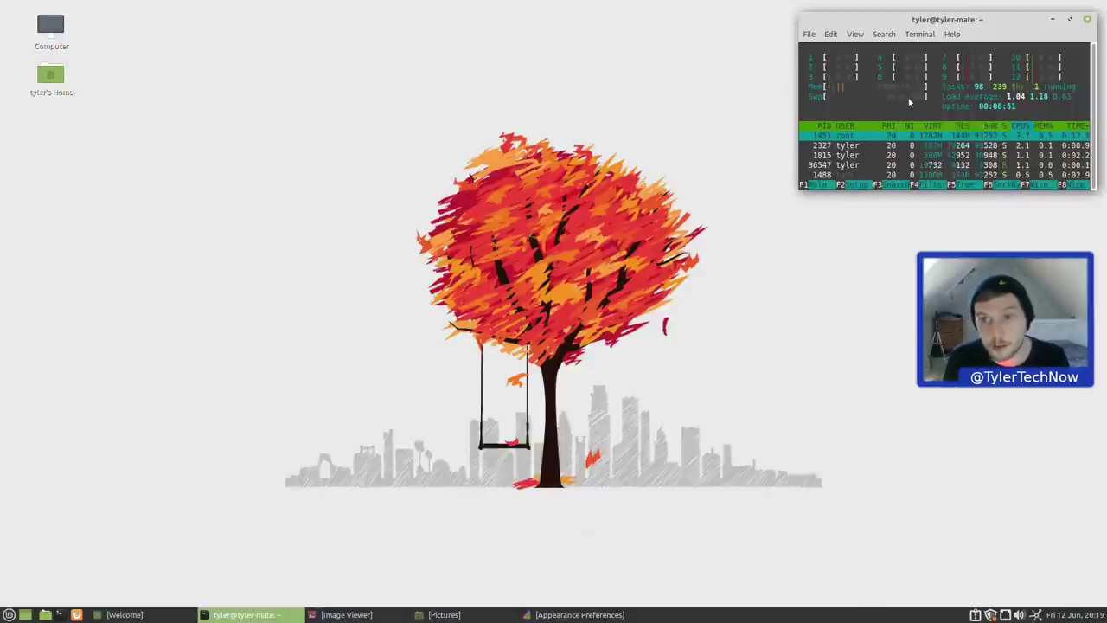
Review the preinstalled applications in the Accessories, Graphics and Internet categories
left_click(8, 614)
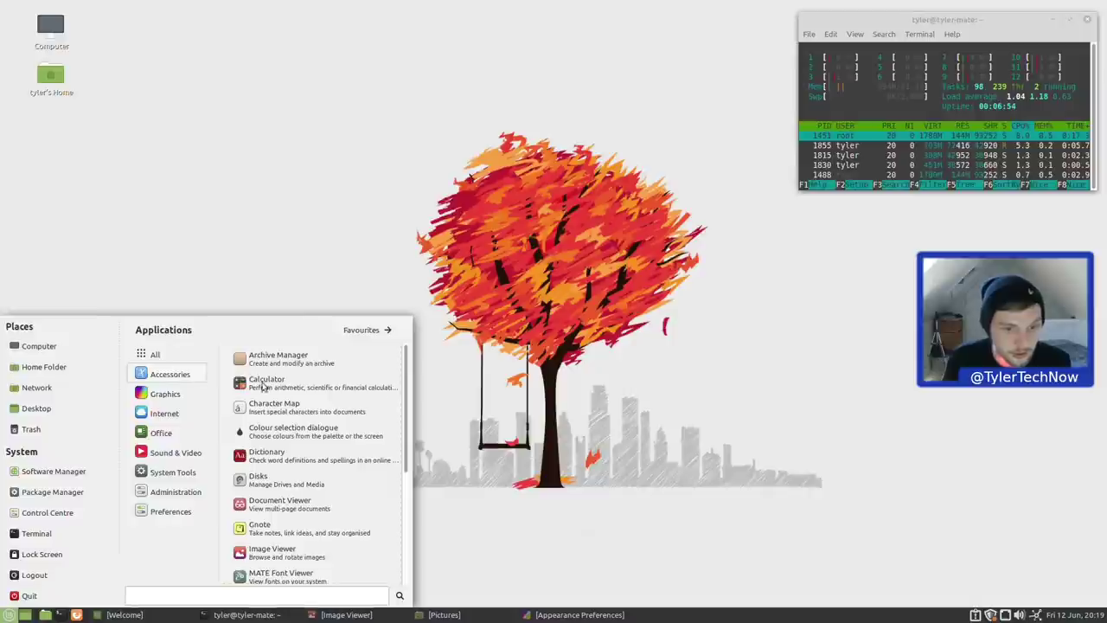
scroll(372, 484, "down", 5)
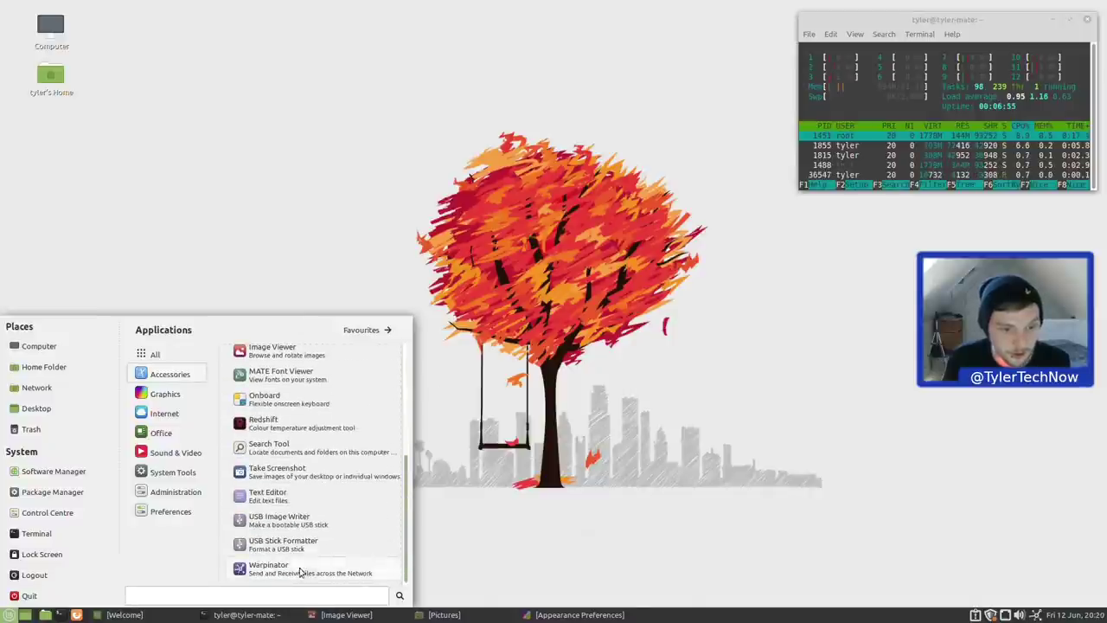
mouse_move(160, 396)
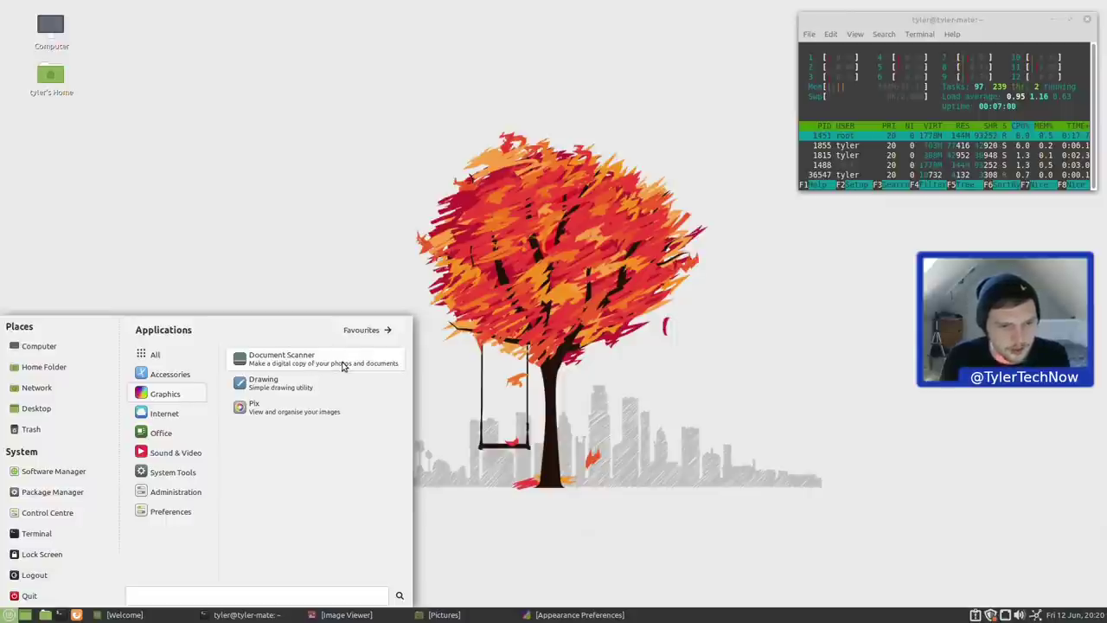
mouse_move(167, 415)
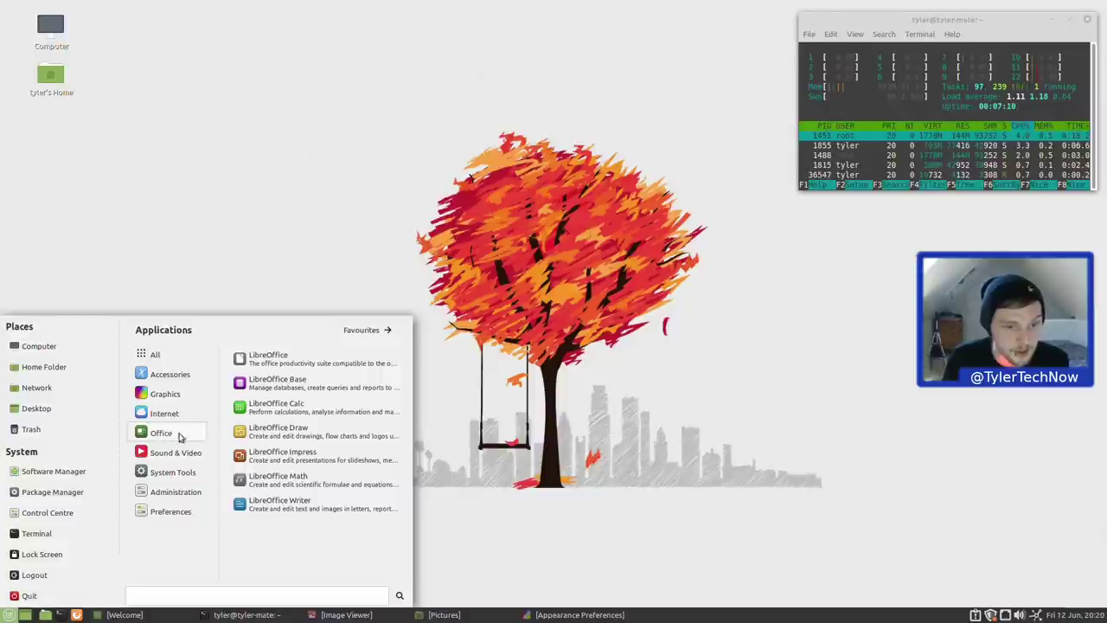
Launch LibreOffice Writer, turn off showing tips on startup, and dismiss the Tip of the Day
left_click(286, 503)
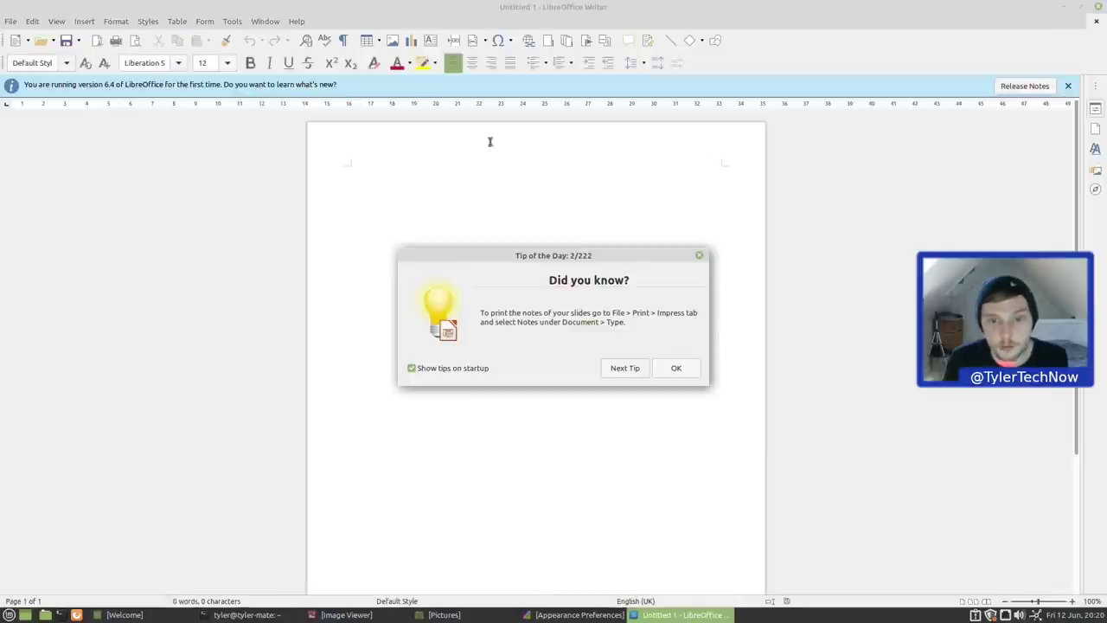
left_click(411, 367)
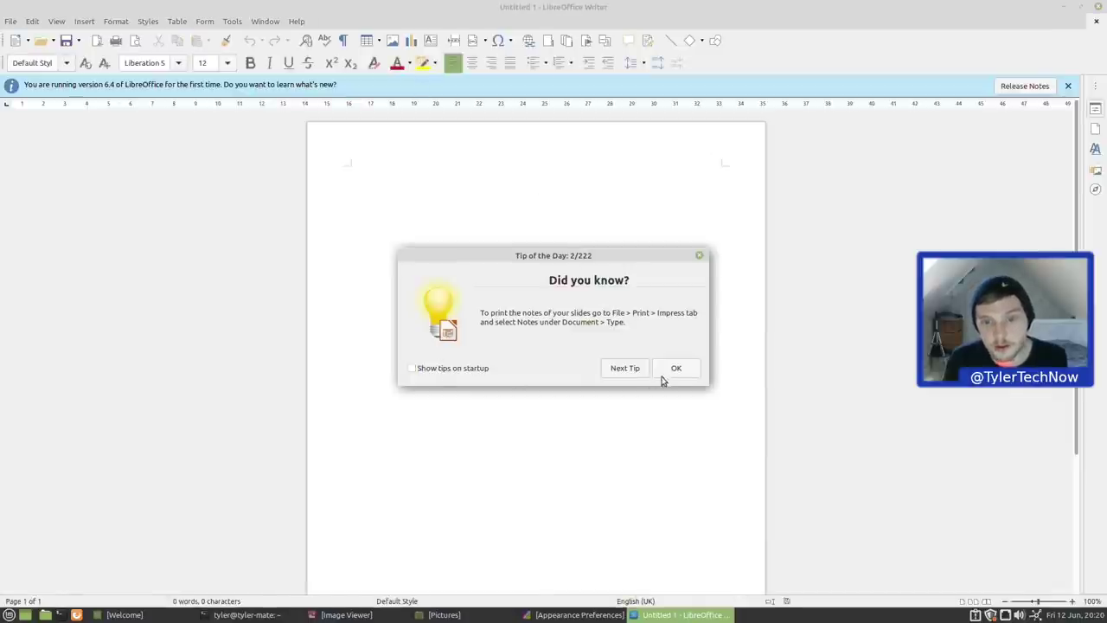
left_click(675, 368)
Check the version details in the About LibreOffice dialog and close it
left_click(296, 21)
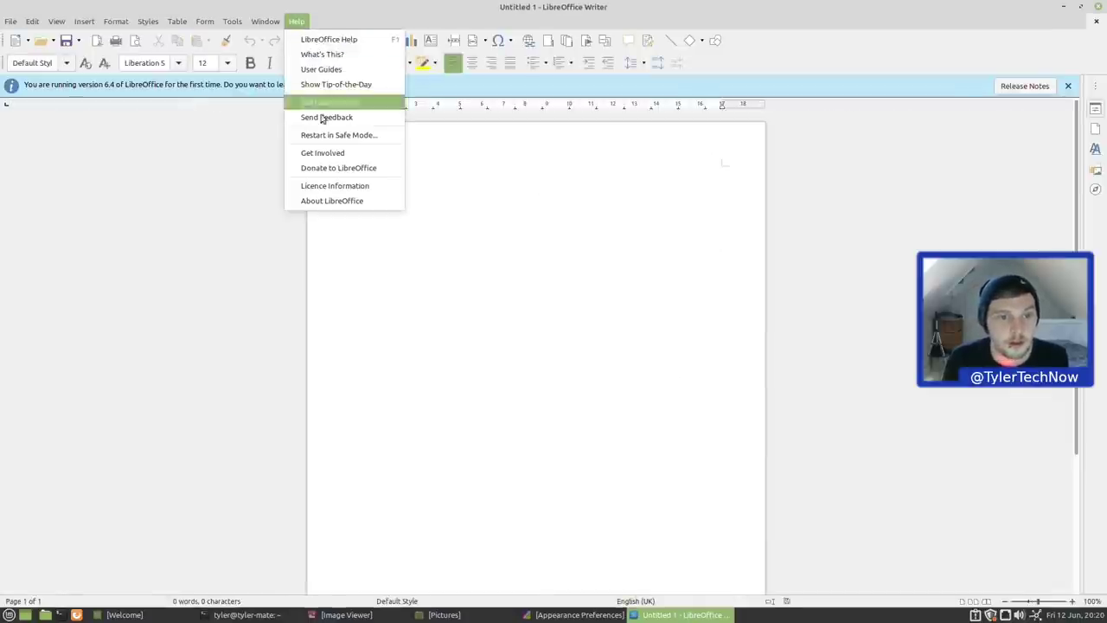
left_click(333, 198)
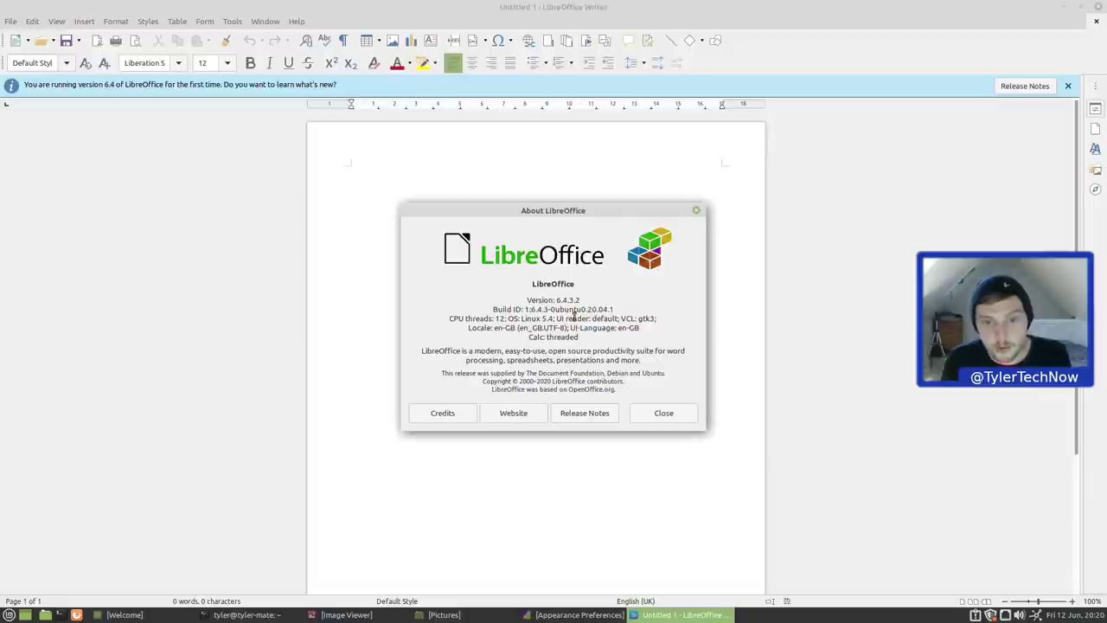
left_click(657, 413)
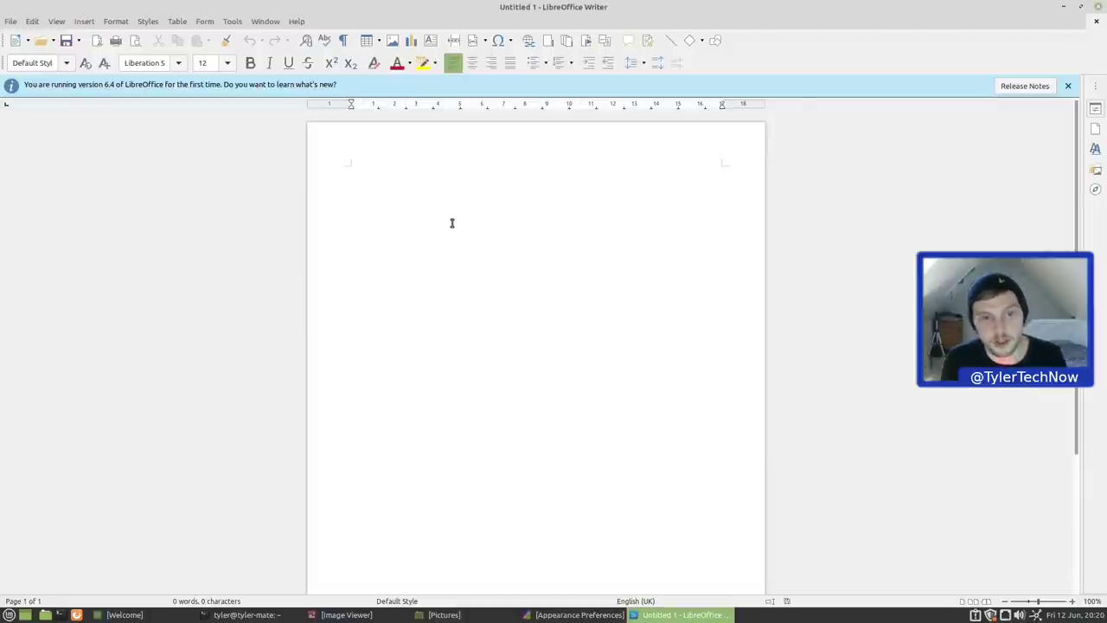
Enter "sdfsdf" in the blank document and check the context options for the misspelled word
type("sdfsdf")
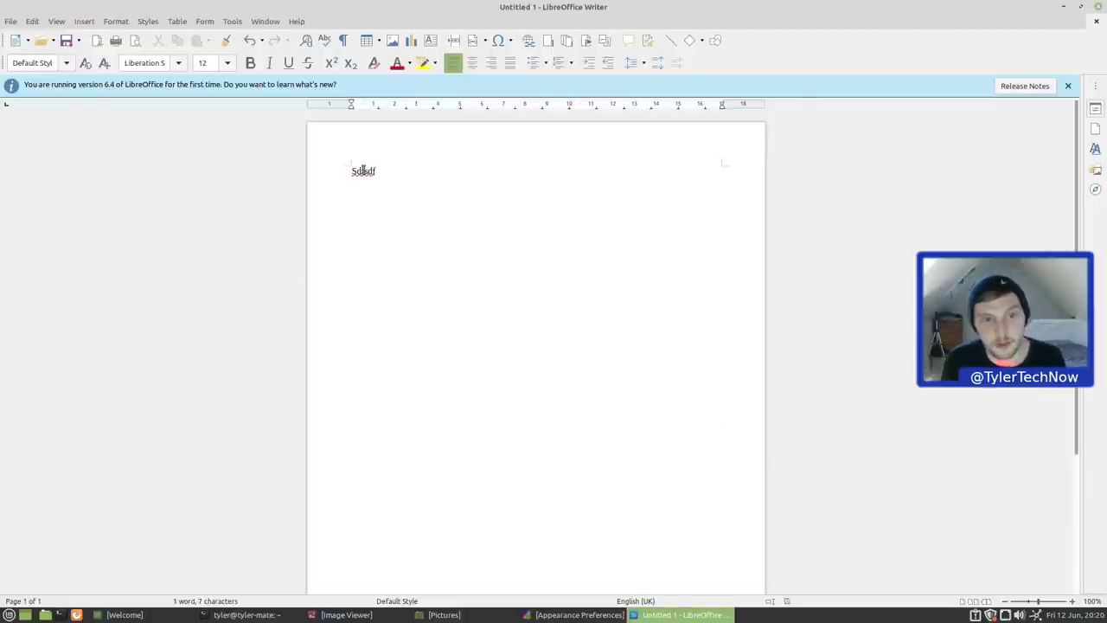
right_click(363, 171)
left_click(476, 215)
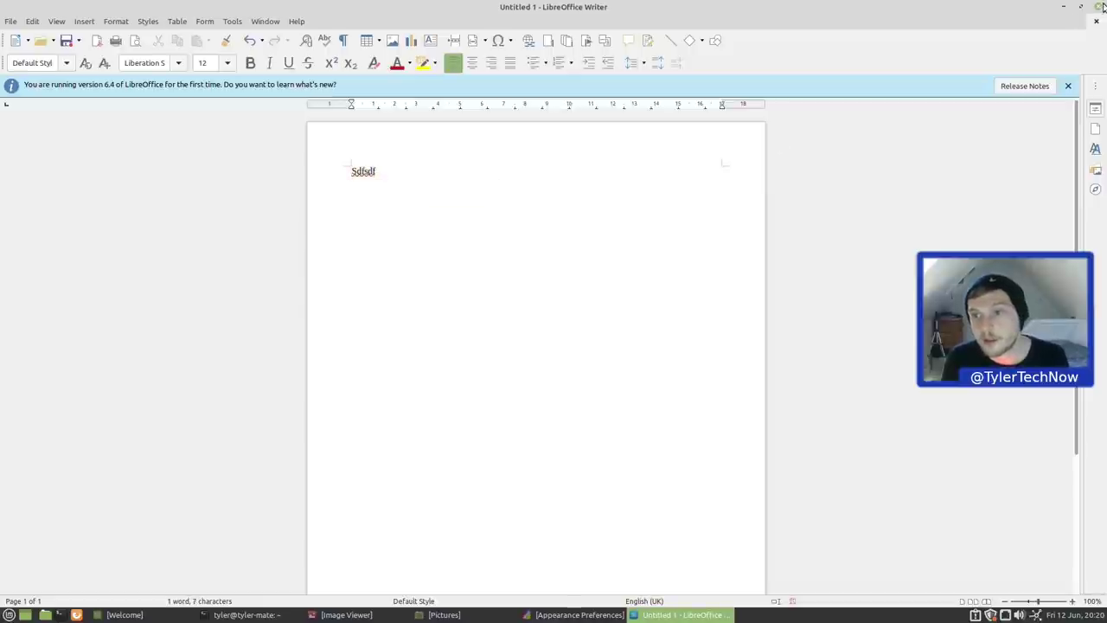
Tile the htop terminal in the desktop's lower-right quarter and the Writer window in the lower-left quarter
left_click_drag(800, 17, 2, 215)
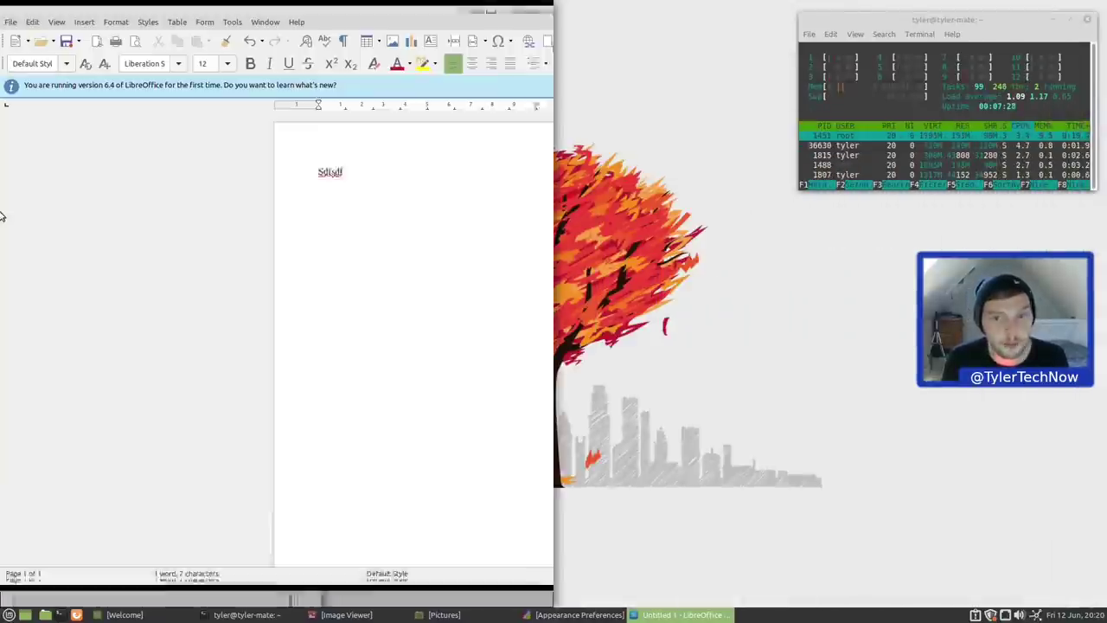
left_click_drag(843, 13, 1104, 297)
left_click_drag(865, 9, 1104, 588)
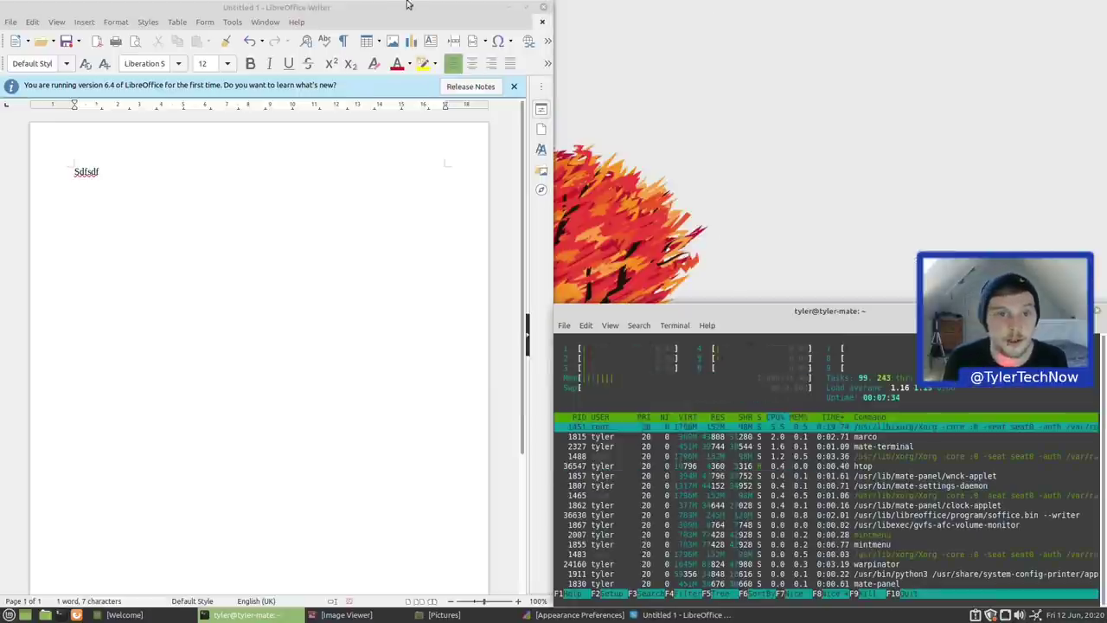
left_click_drag(406, 6, 1, 606)
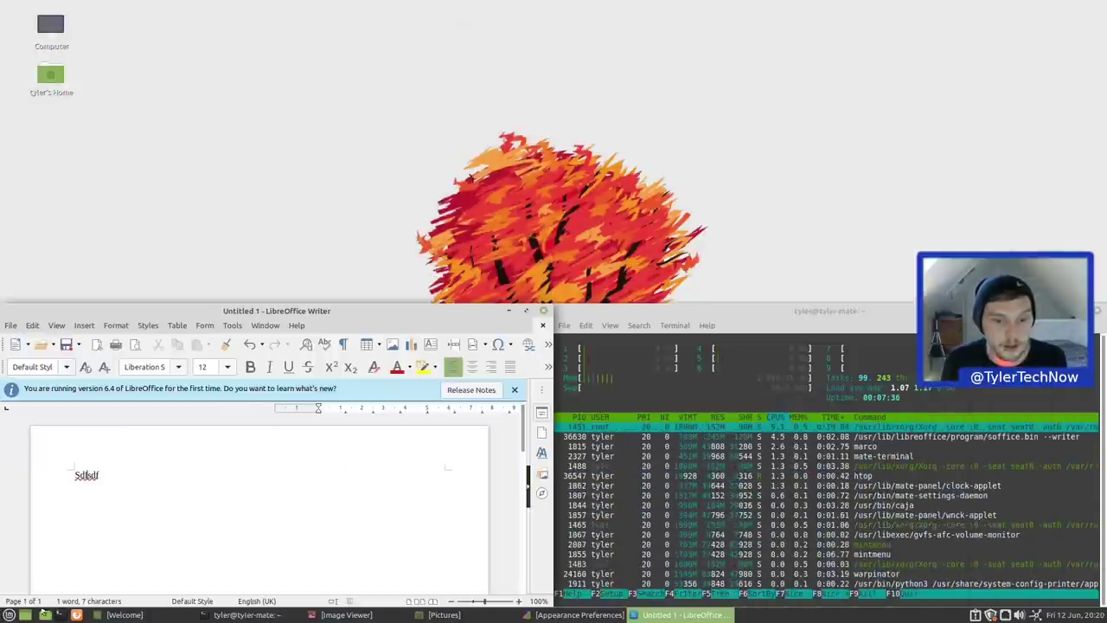
Restore the Welcome and Pictures windows and tile them in the desktop's upper-left and upper-right quarters
mouse_move(236, 617)
left_click(125, 614)
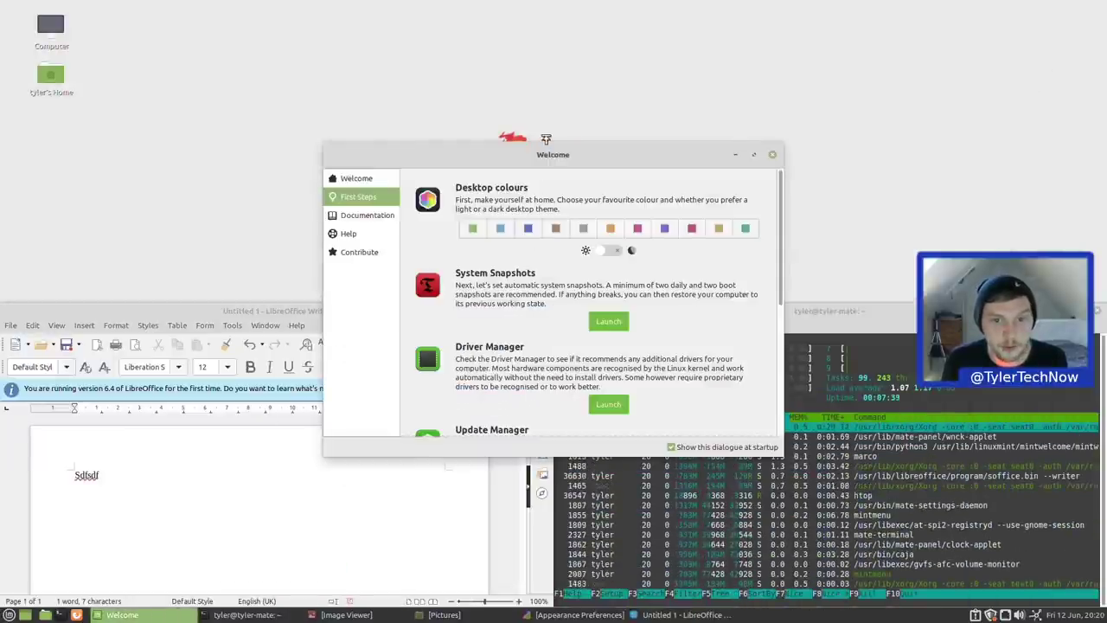
left_click_drag(544, 138, 19, 3)
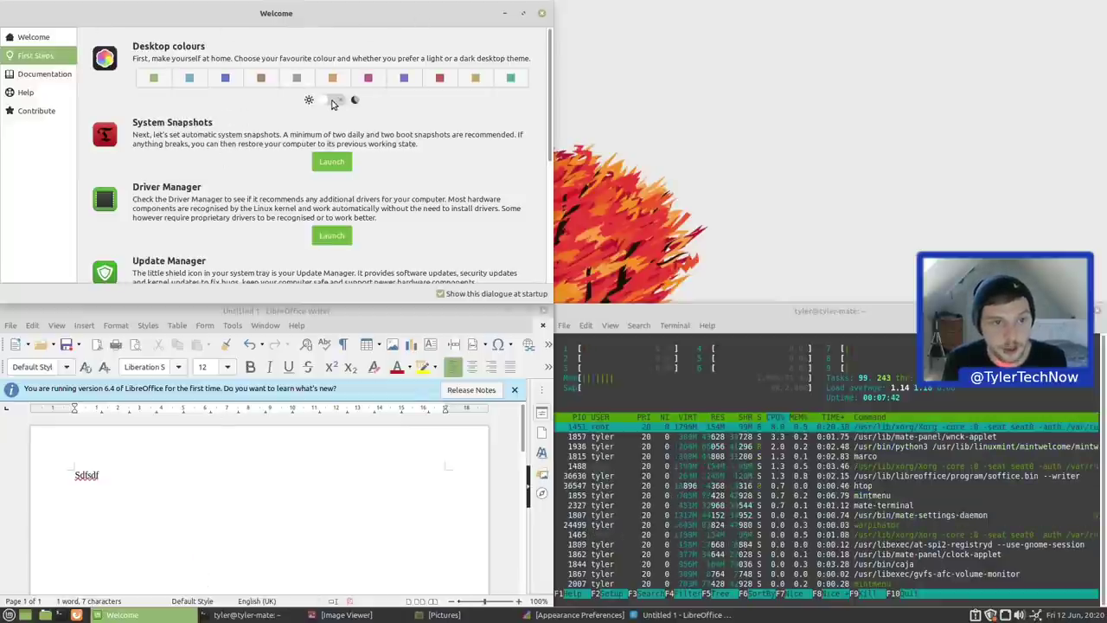
left_click(245, 614)
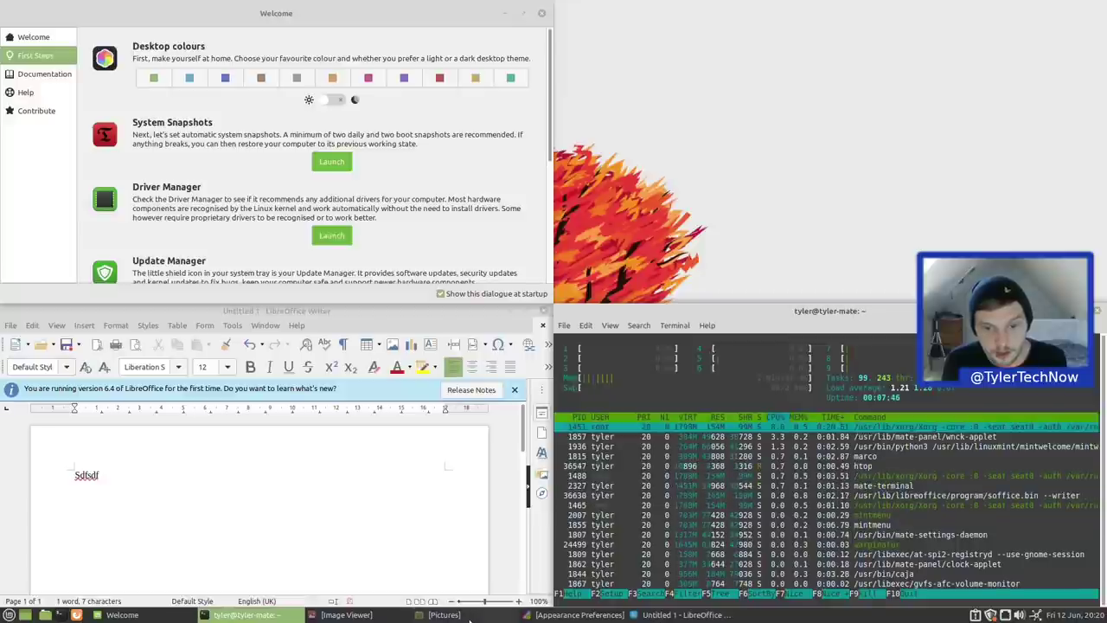
left_click(443, 614)
left_click_drag(911, 102, 1097, 5)
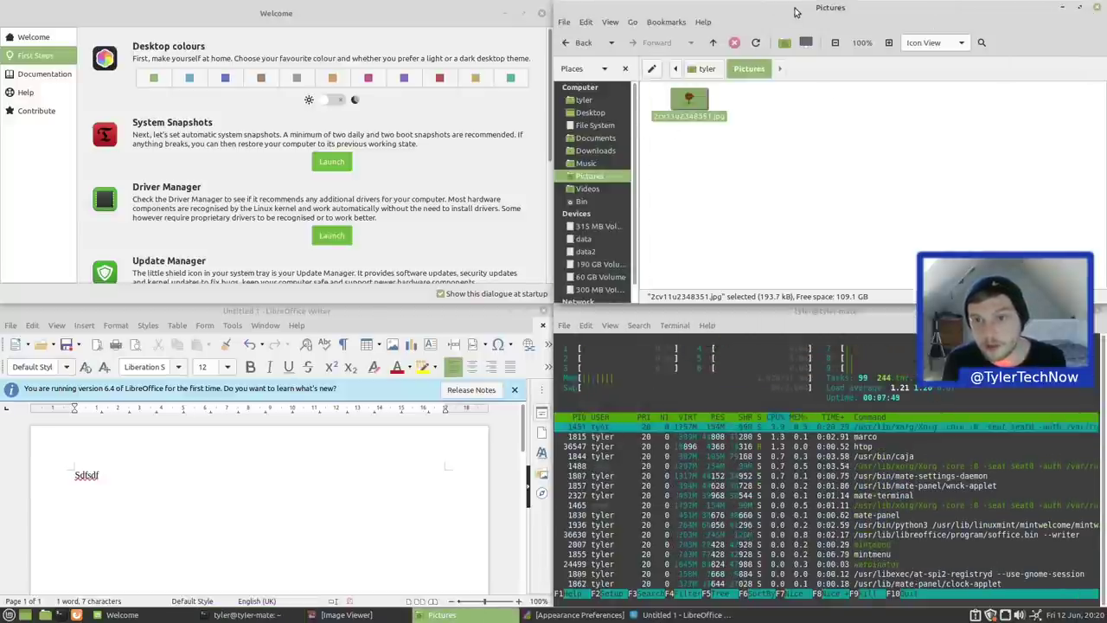
Untile the Pictures window to the middle of the desktop and return the htop terminal to a small upper-right window
left_click_drag(796, 11, 532, 93)
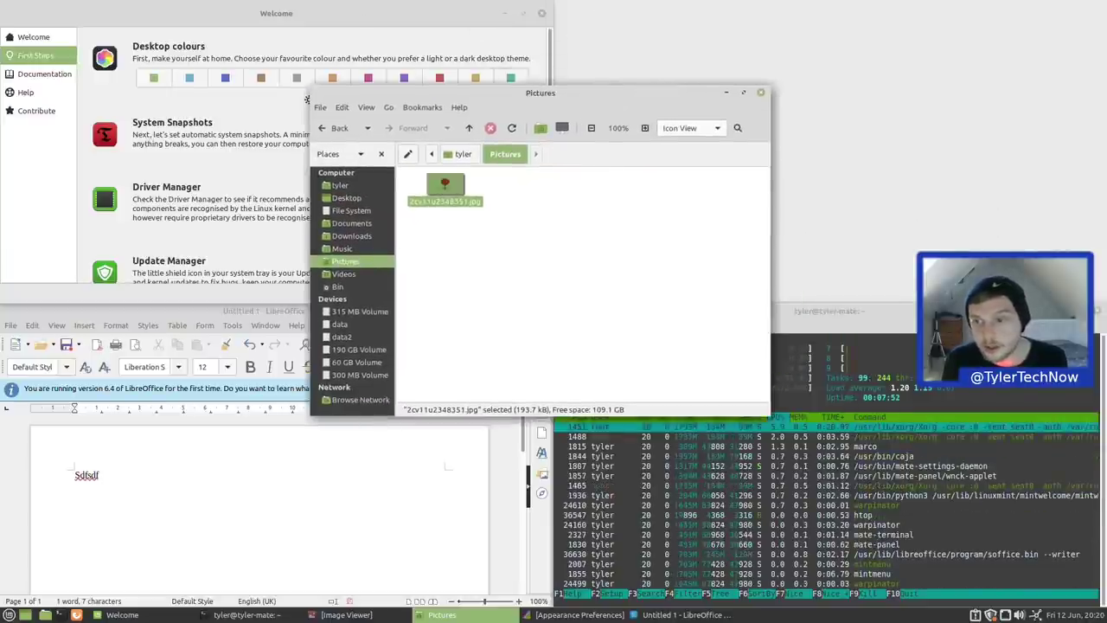
key("alt+Tab")
key("ctrl+alt+KP_9")
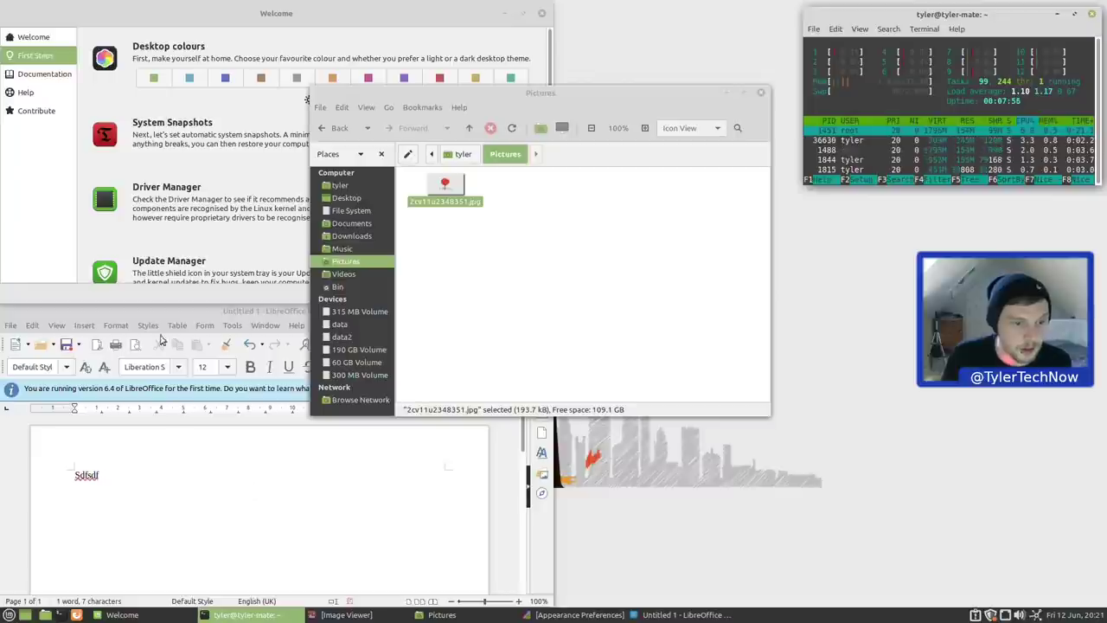
Bring the Writer window forward, untile it, and close the document without saving
left_click(193, 318)
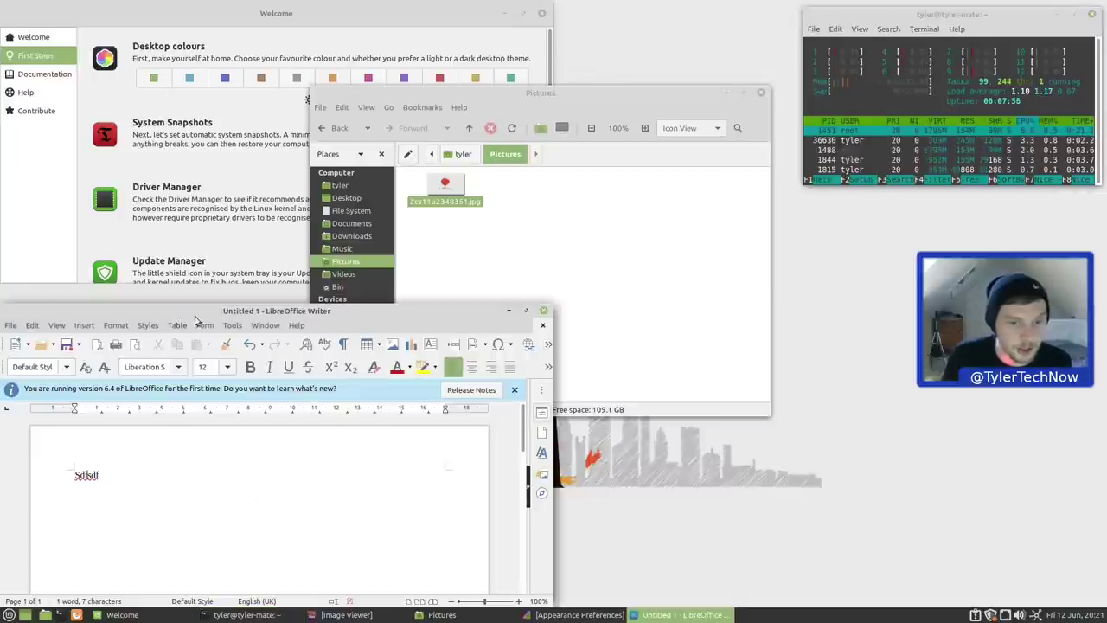
double_click(429, 311)
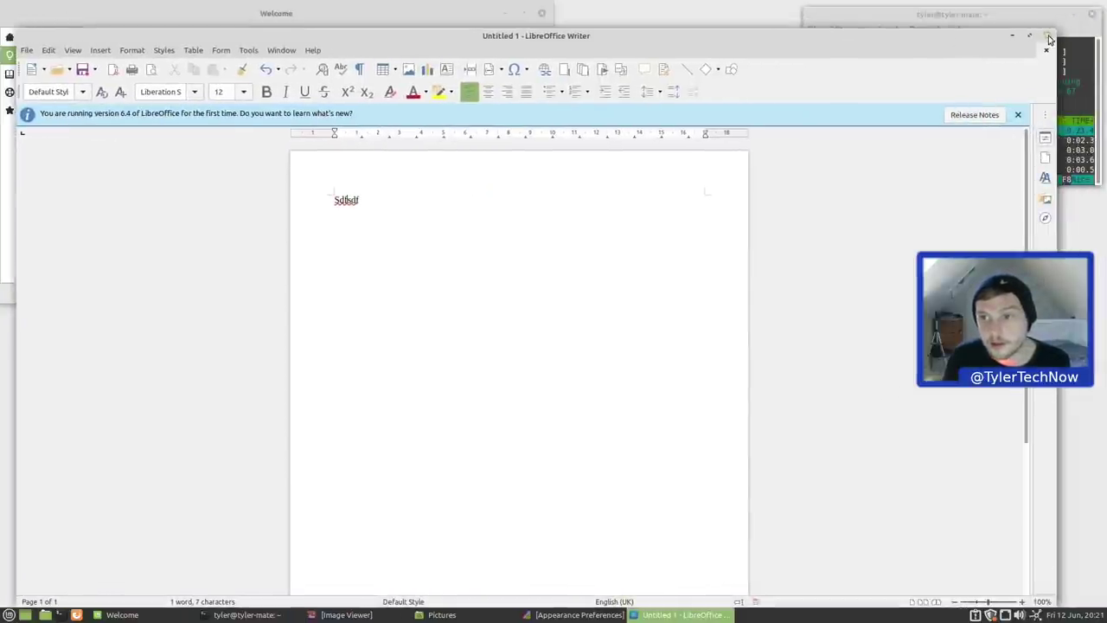
left_click(1048, 36)
left_click(432, 362)
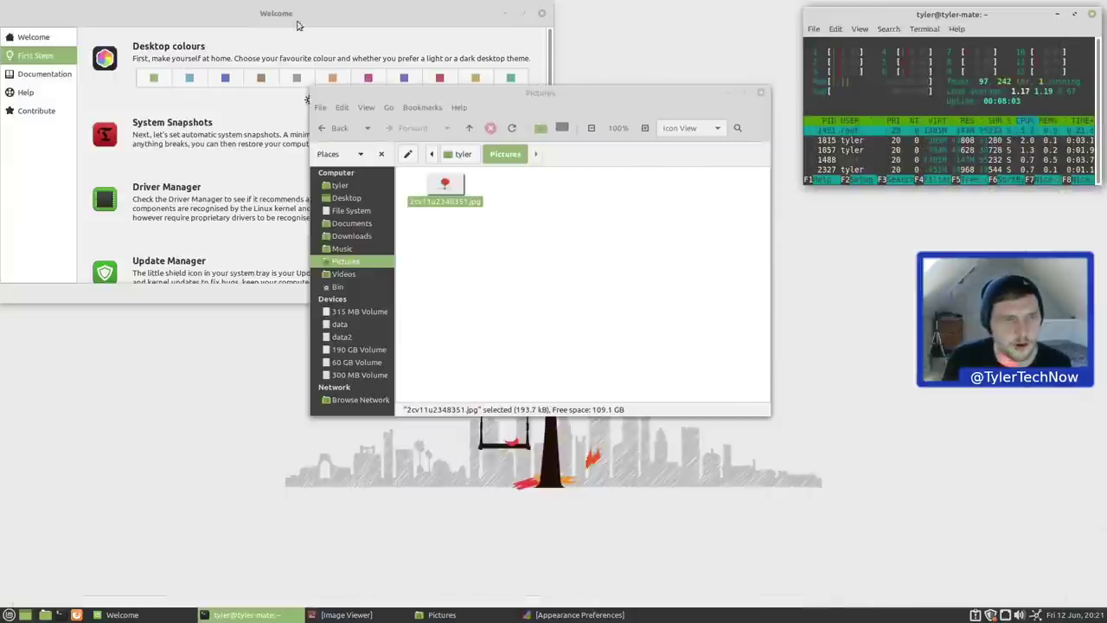
Untile and minimise the Welcome window, and close the Pictures window
left_click_drag(238, 17, 608, 146)
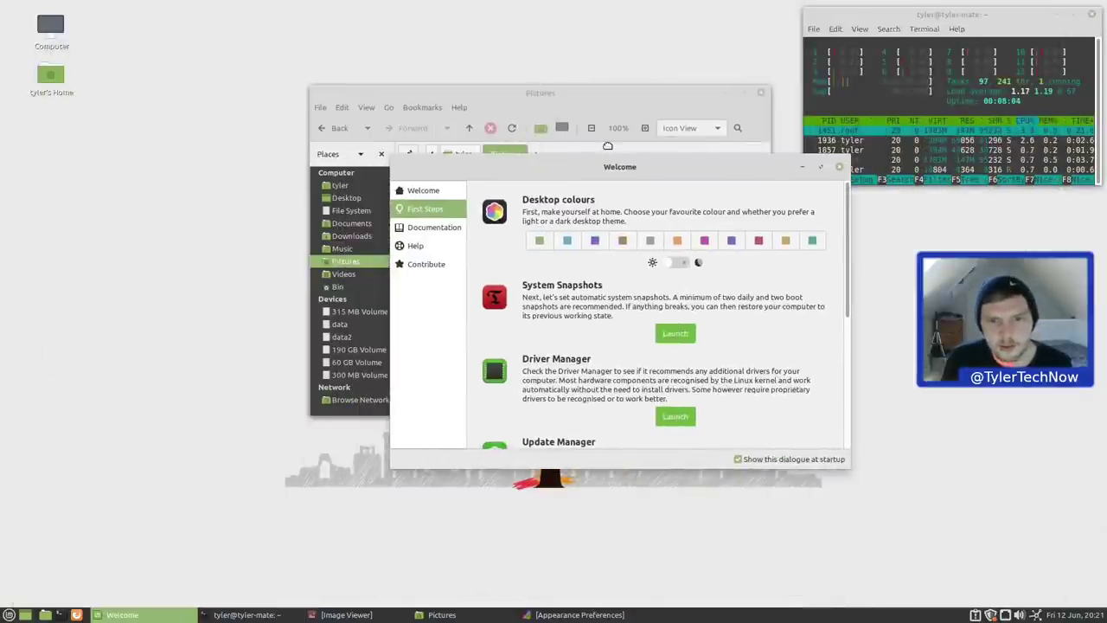
left_click(803, 166)
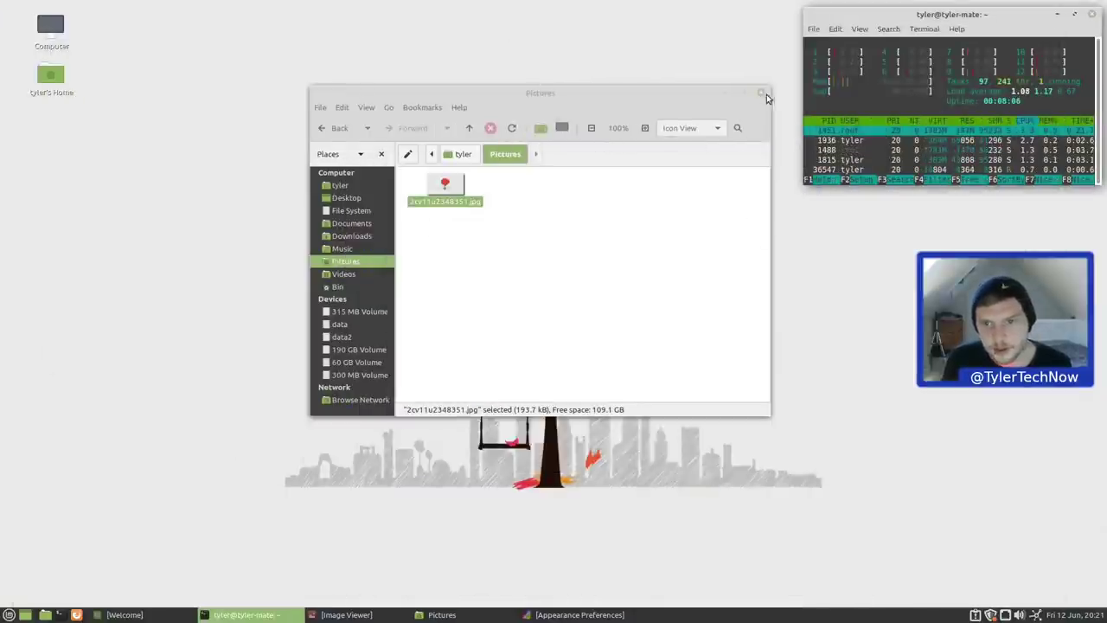
left_click(761, 93)
left_click(772, 124)
Launch Celluloid from the Sound & Video applications and move its window away from the desktop's corner
left_click(9, 614)
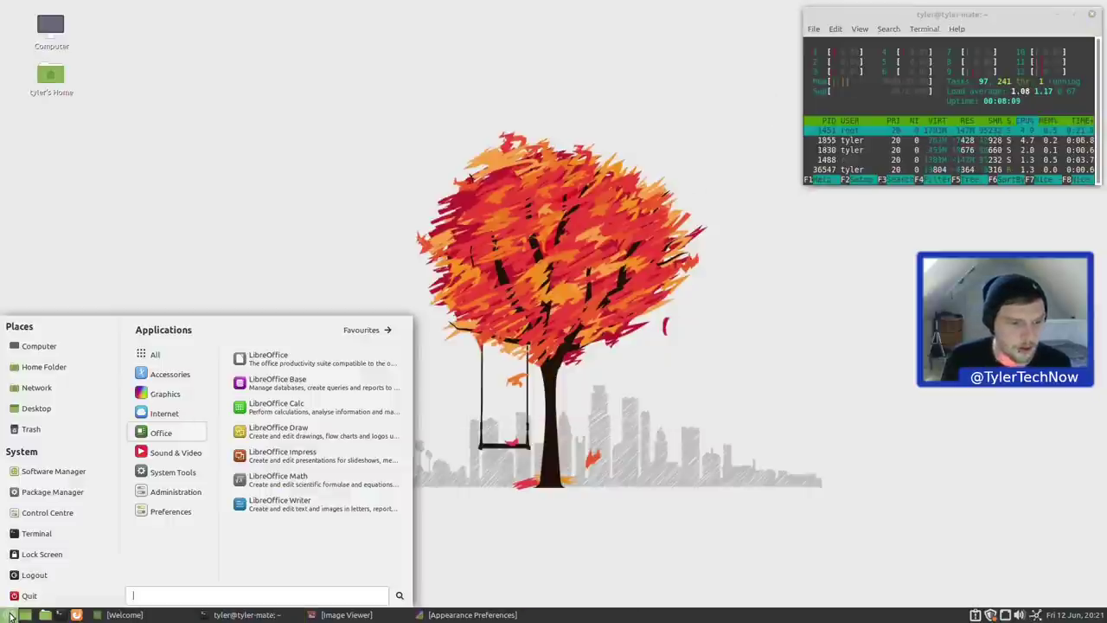
mouse_move(173, 451)
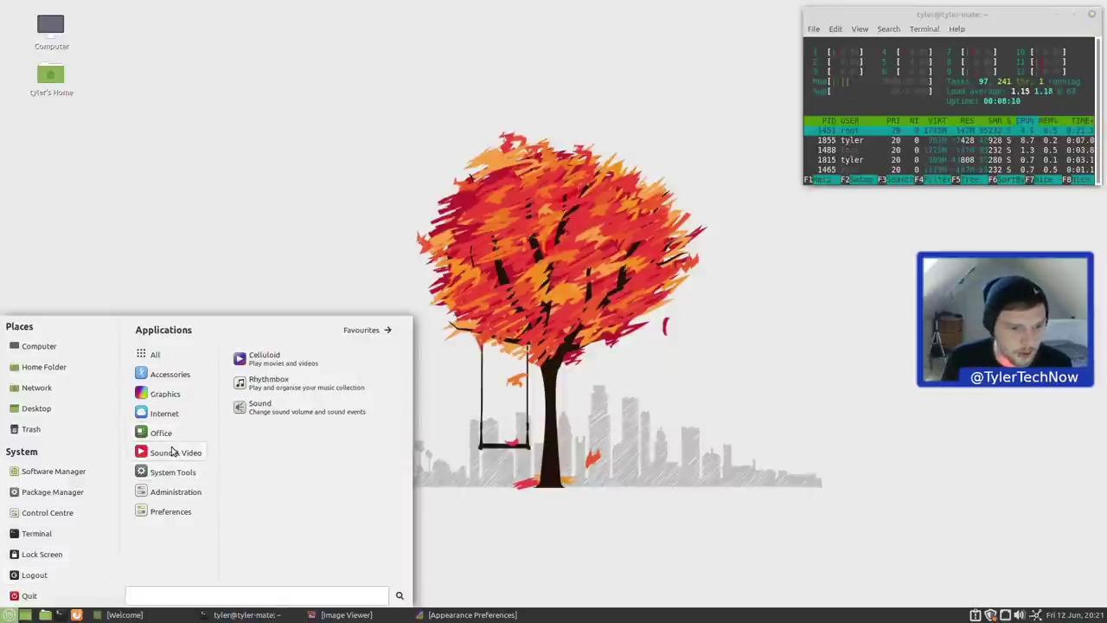
left_click(334, 360)
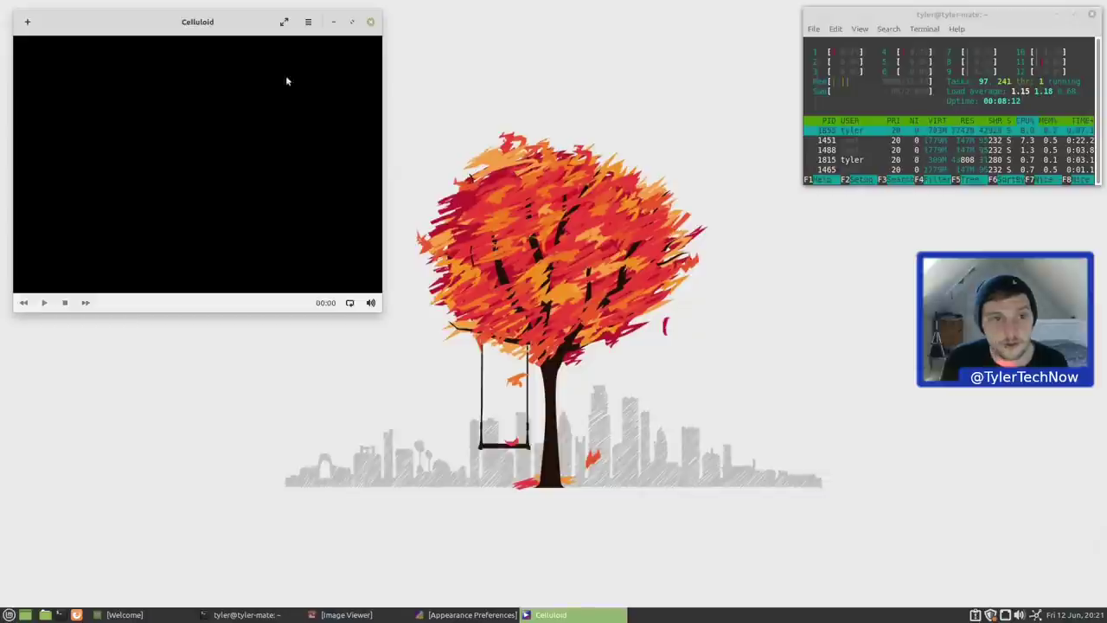
left_click_drag(214, 26, 403, 61)
Check the version information in the About Celluloid dialog, then close the dialog and the player
left_click(497, 57)
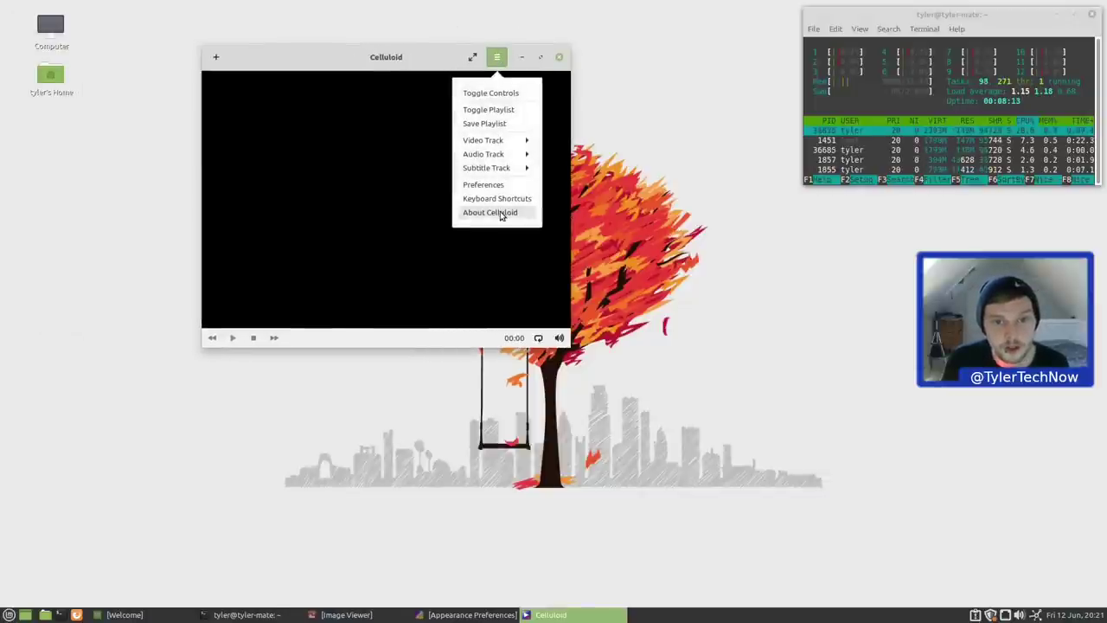
left_click(499, 213)
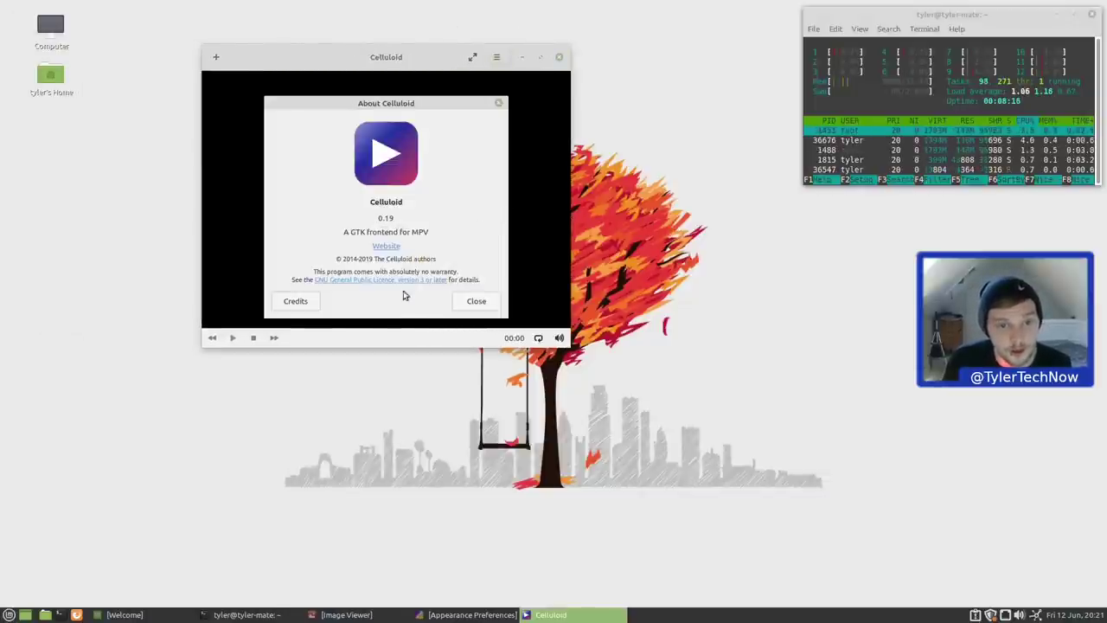
left_click(476, 301)
left_click(559, 57)
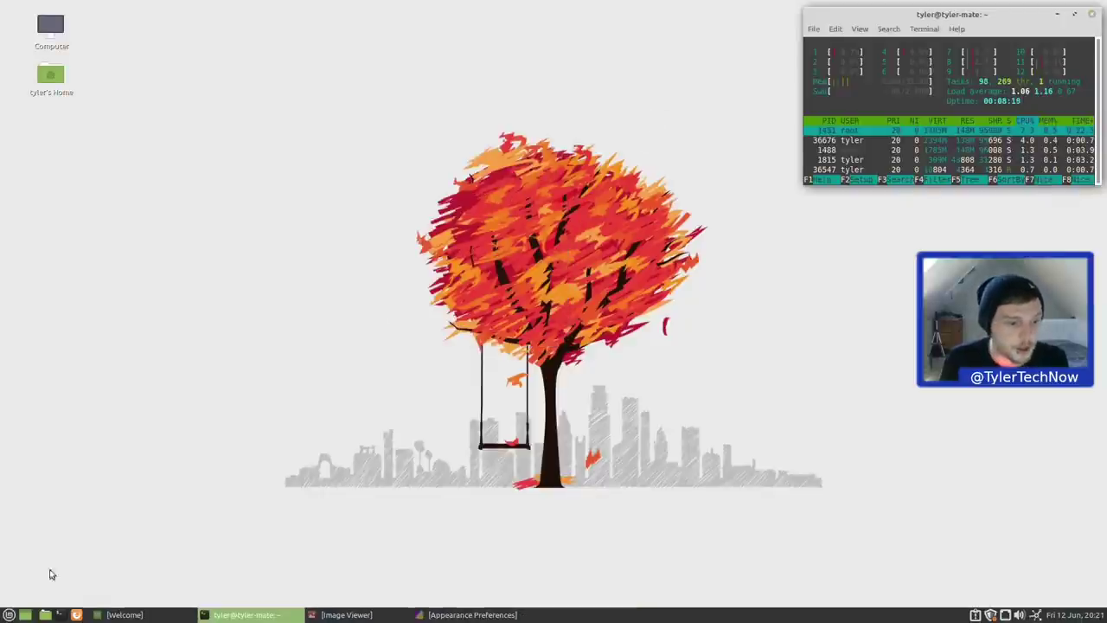
Launch Timeshift from the System Tools applications and authenticate with the account password
left_click(8, 615)
mouse_move(170, 478)
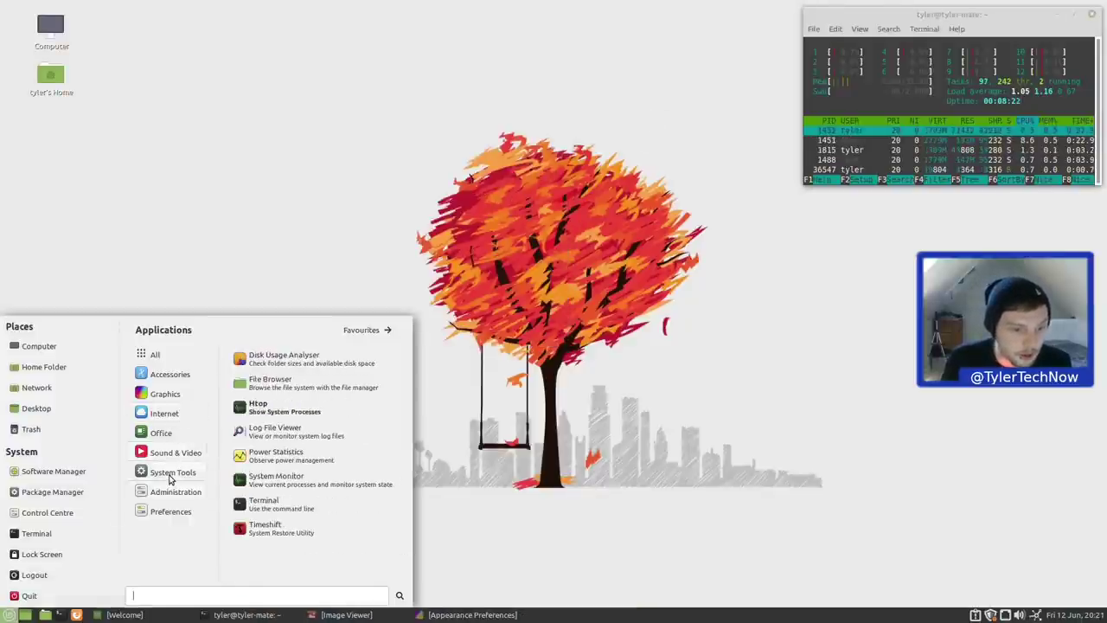
mouse_move(177, 454)
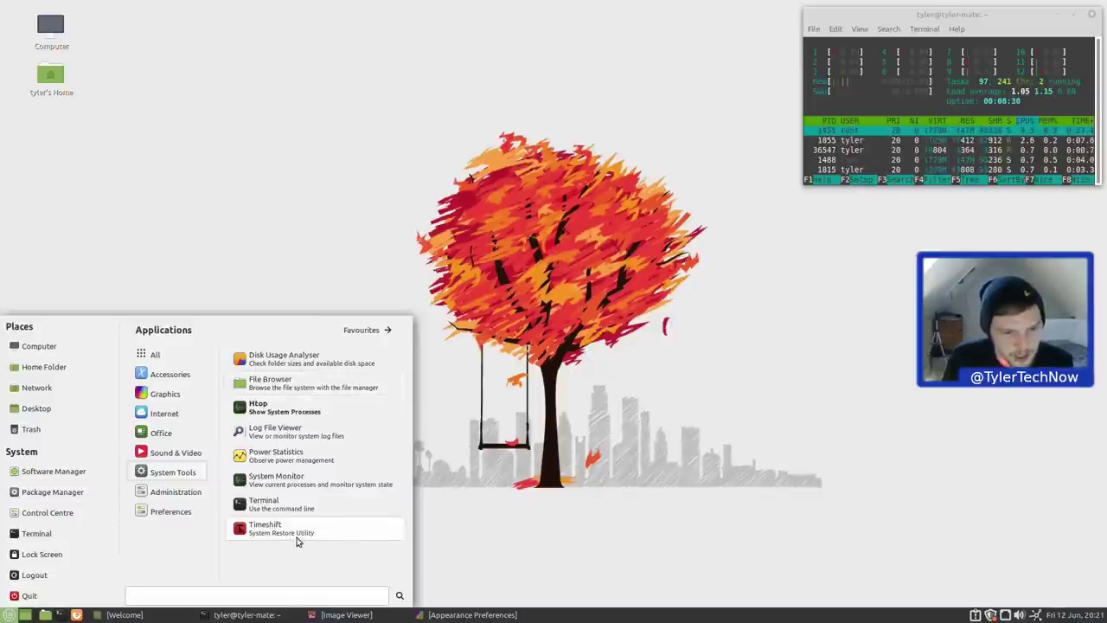
left_click(268, 530)
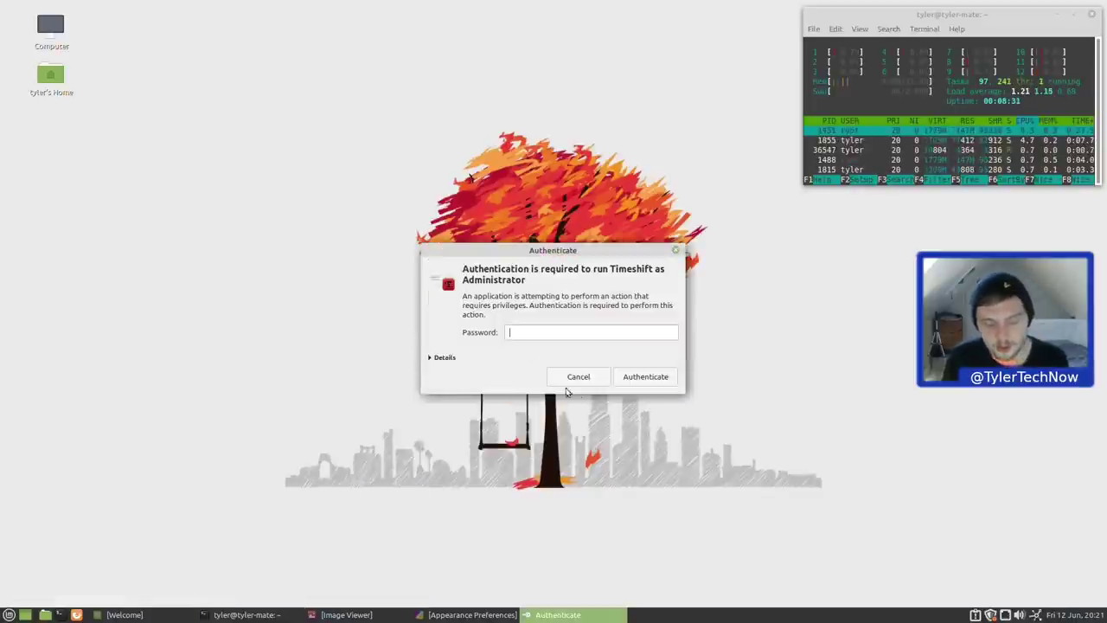
type("******")
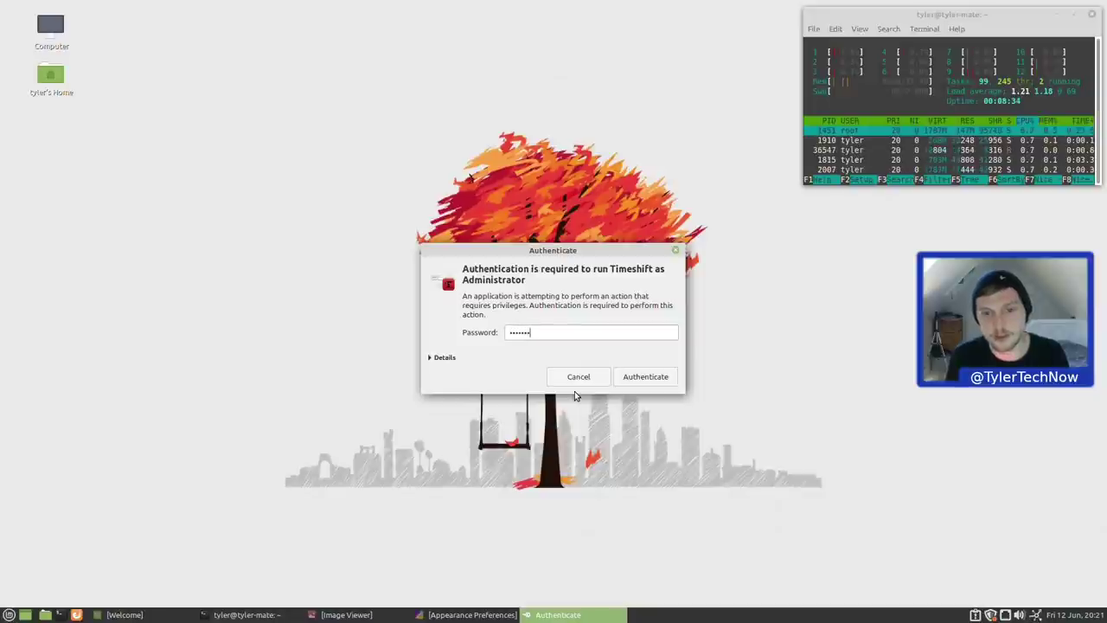
key("Return")
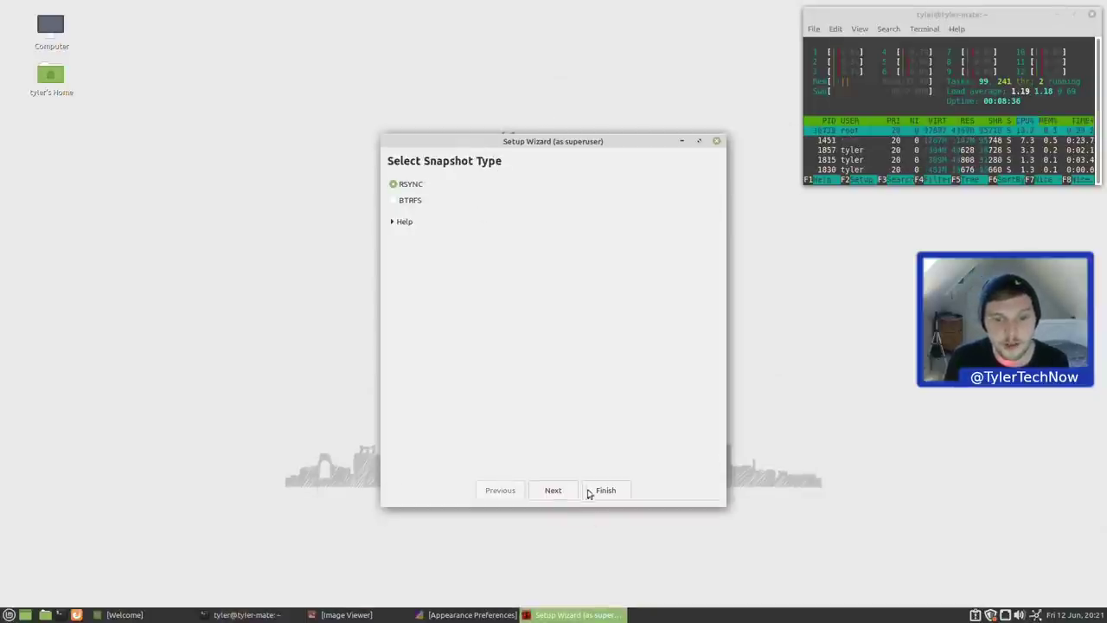
Review the snapshot location and snapshot type pages of the Timeshift setup wizard, then close the wizard and Timeshift
left_click(571, 490)
left_click_drag(570, 143, 941, 199)
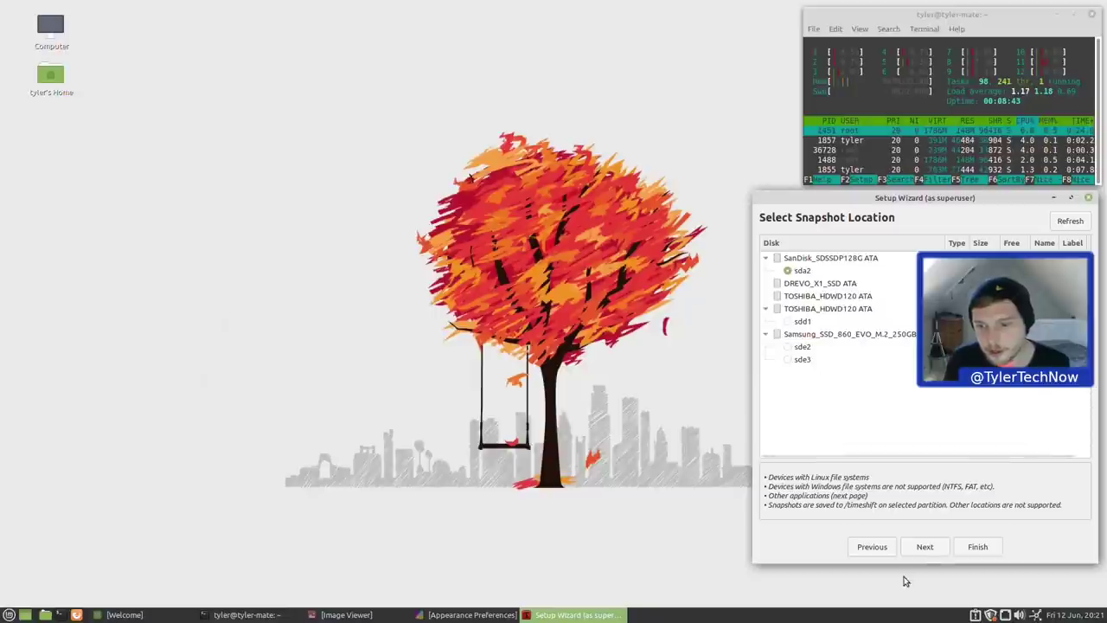
left_click(874, 548)
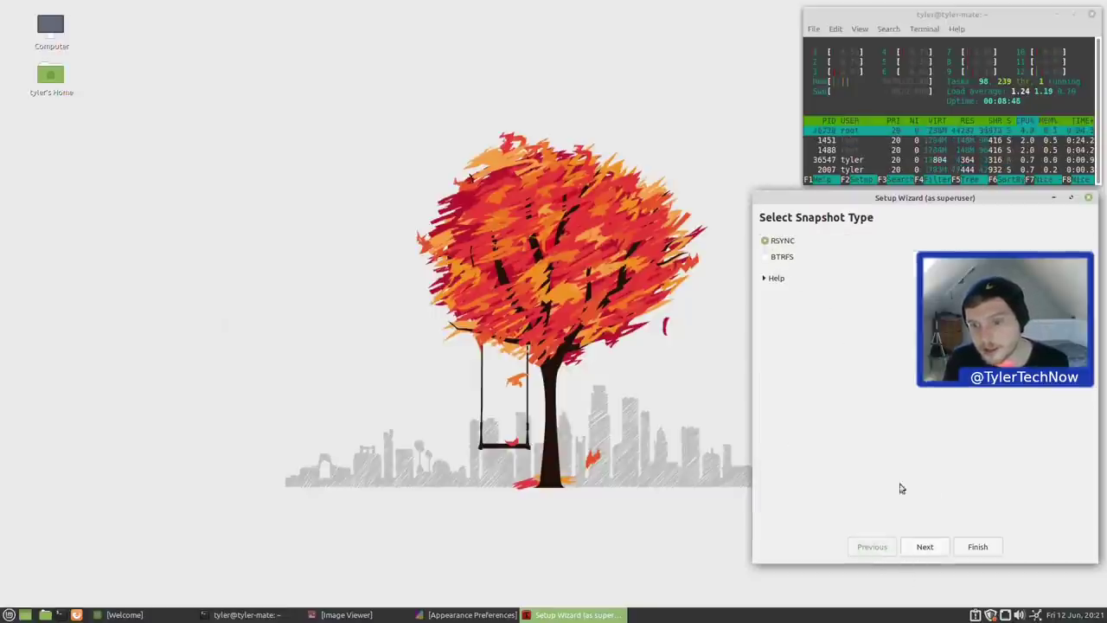
left_click_drag(998, 196, 805, 196)
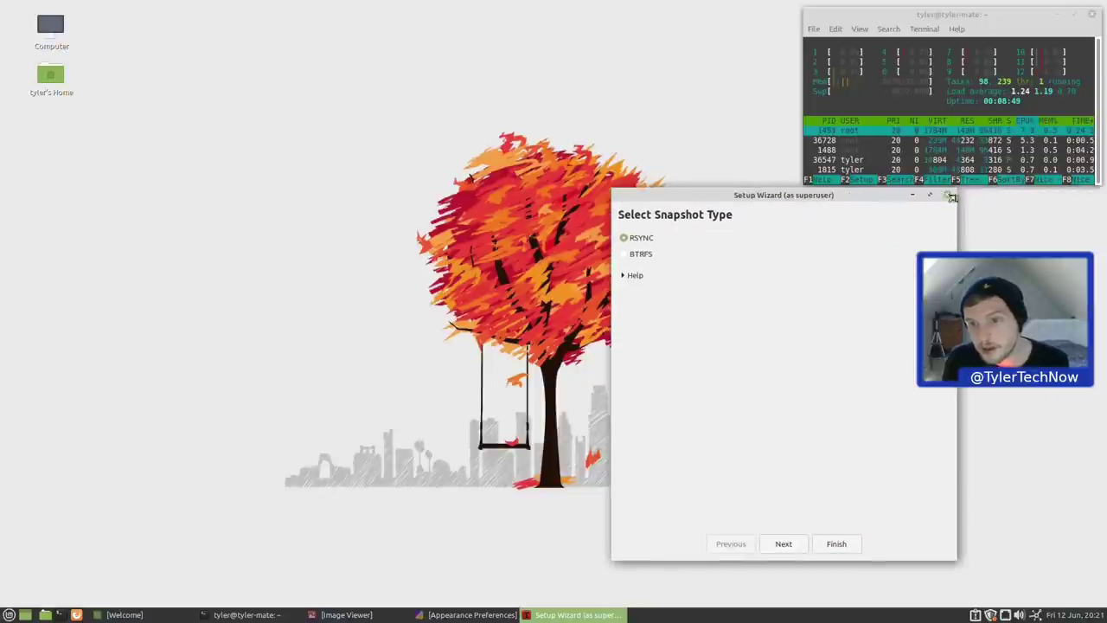
left_click(949, 197)
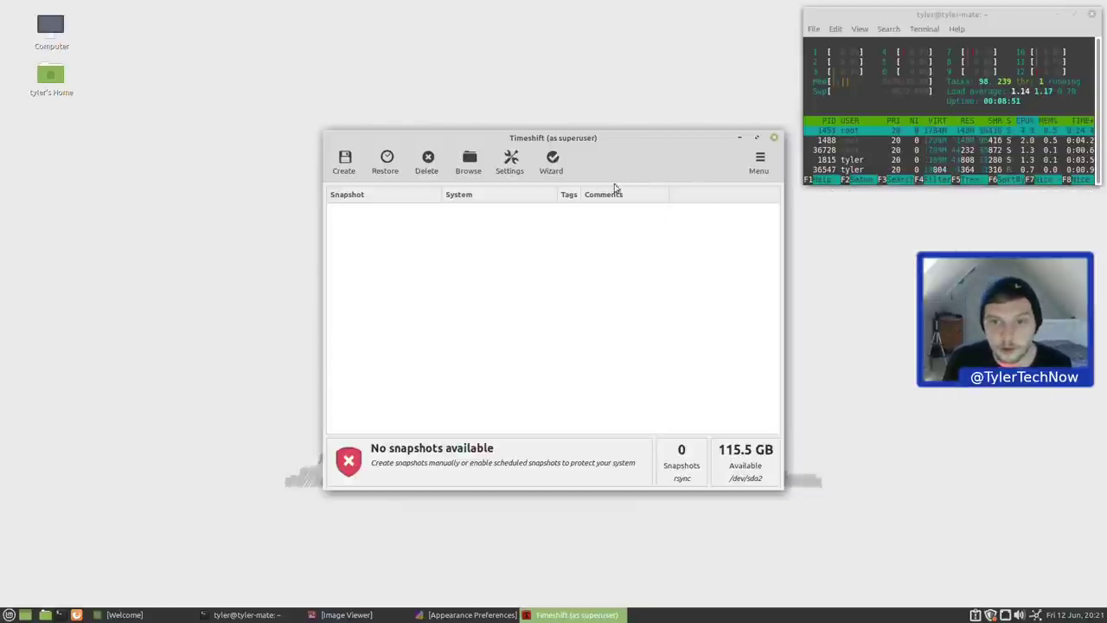
left_click(773, 137)
Launch Backup Tool from the Administration applications and move its window up and to the left
left_click(11, 615)
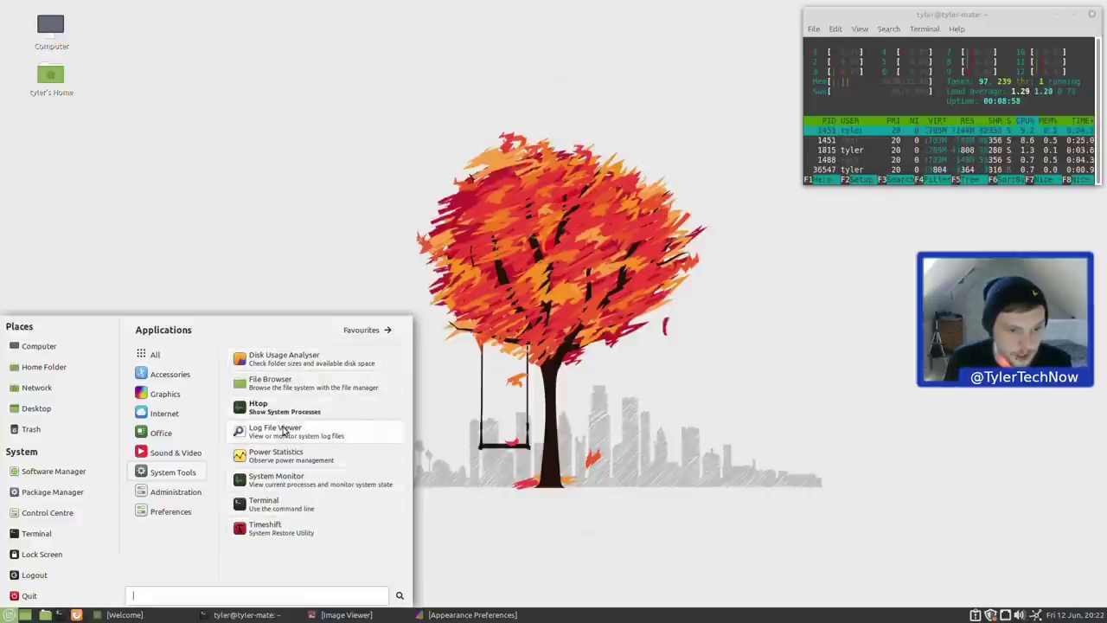
mouse_move(184, 492)
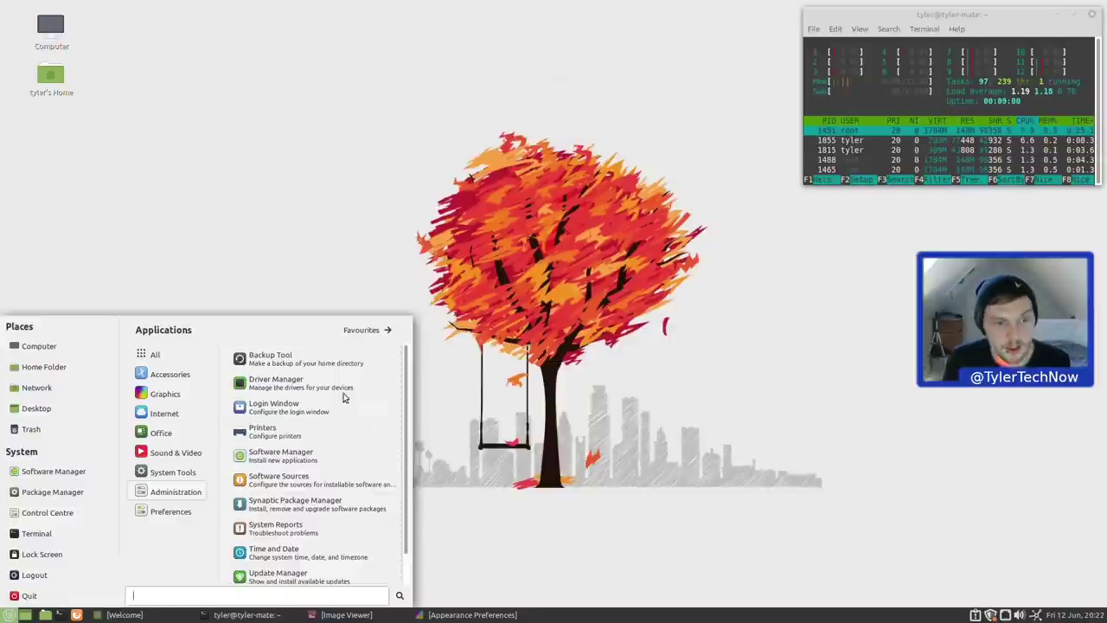
left_click(298, 363)
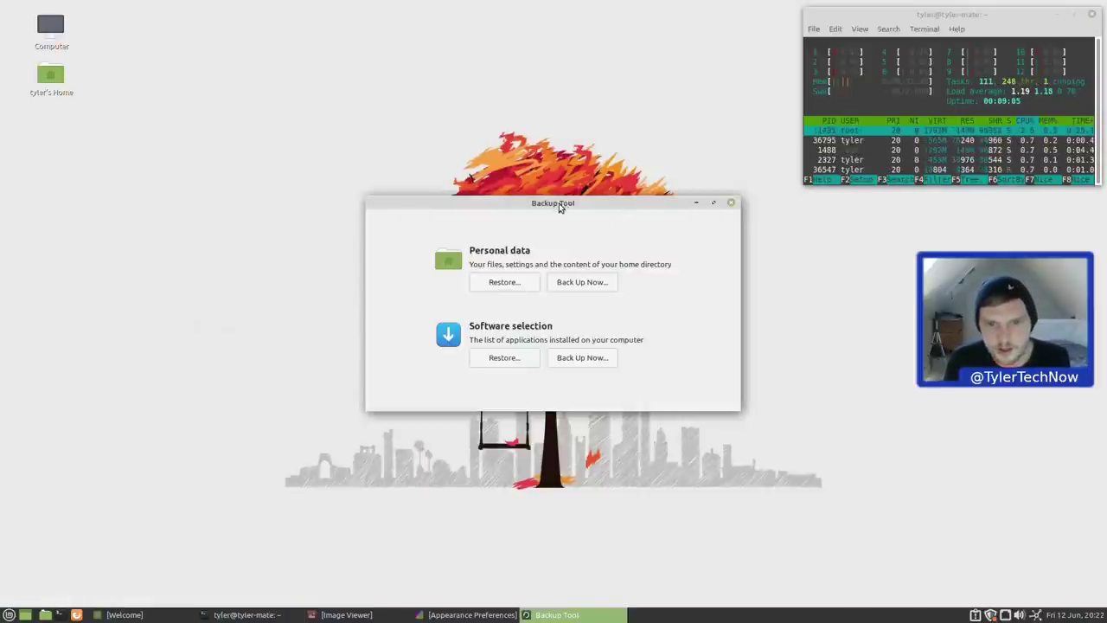
left_click_drag(558, 205, 484, 162)
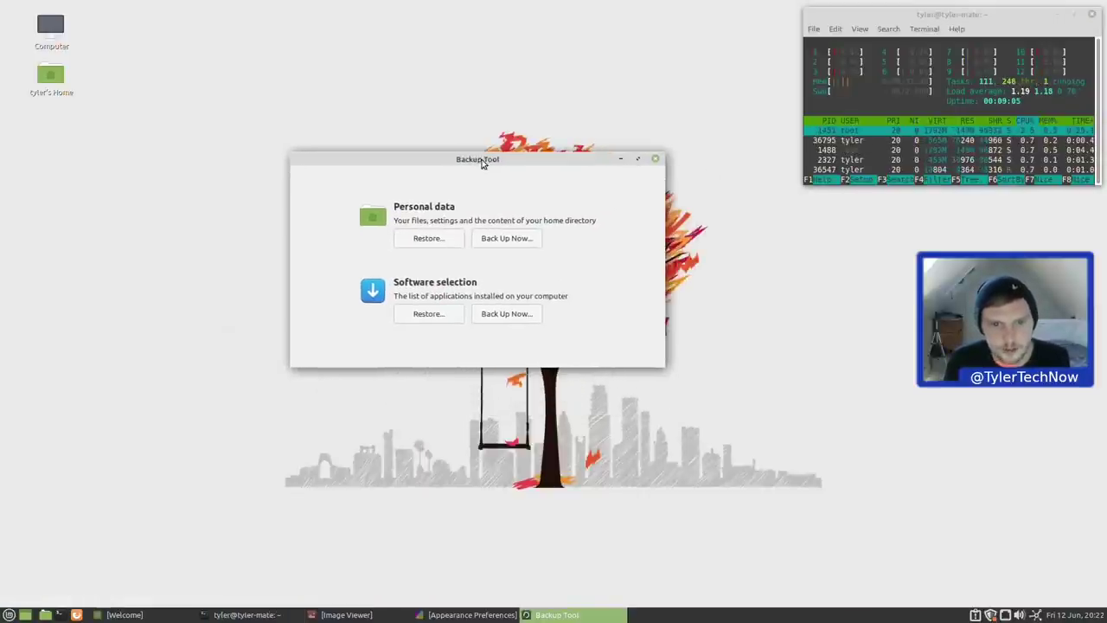
Start a personal data backup with the Backups folder as the save location
left_click(499, 240)
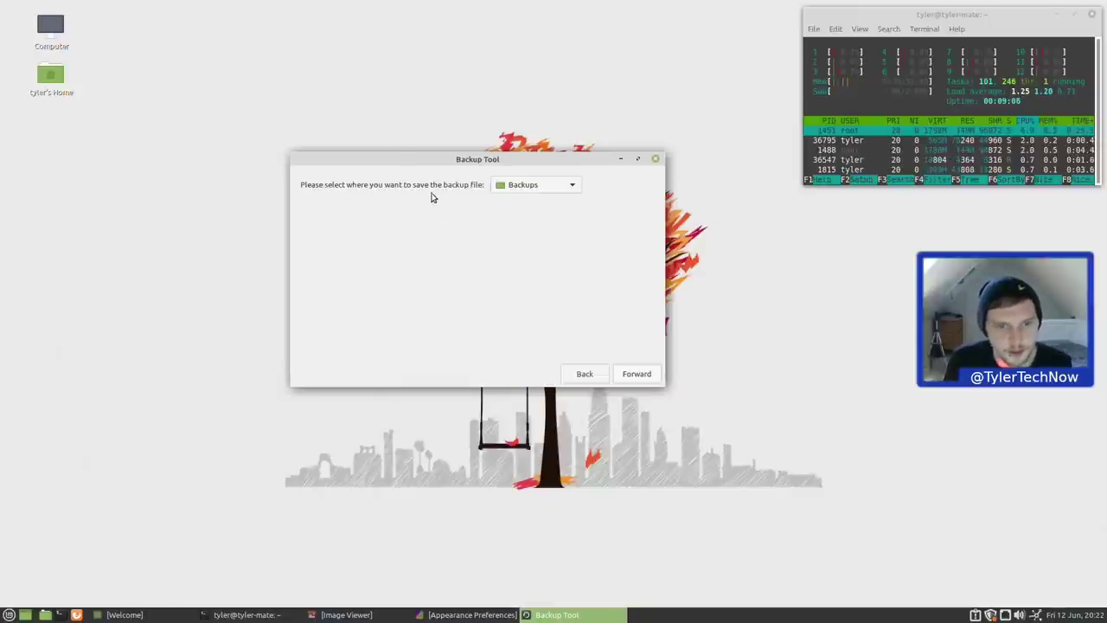
left_click(532, 190)
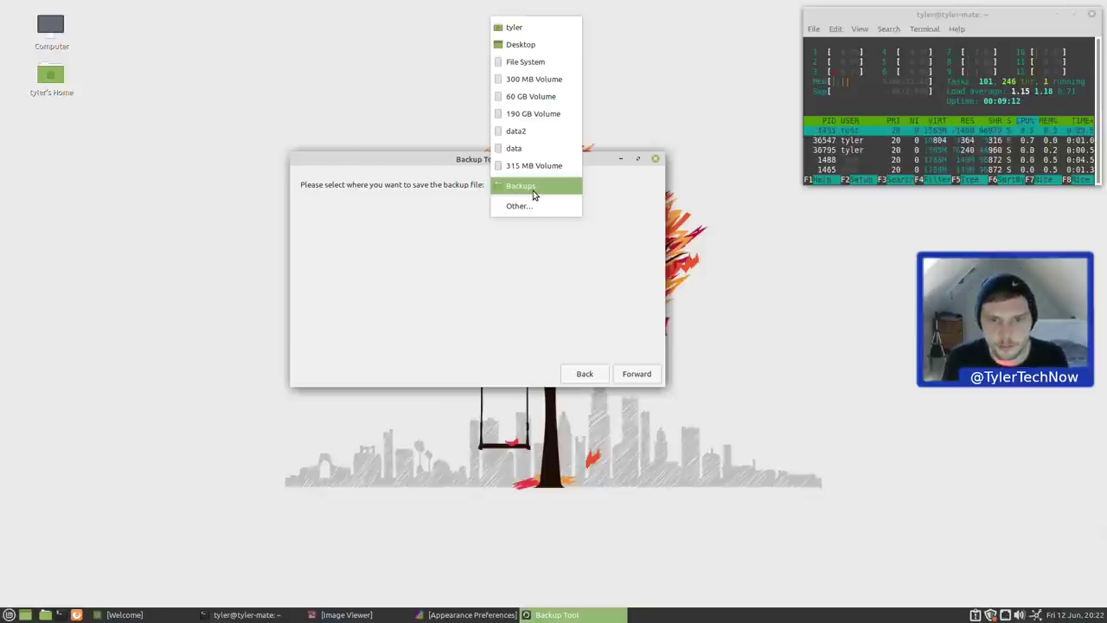
left_click(533, 190)
left_click(638, 372)
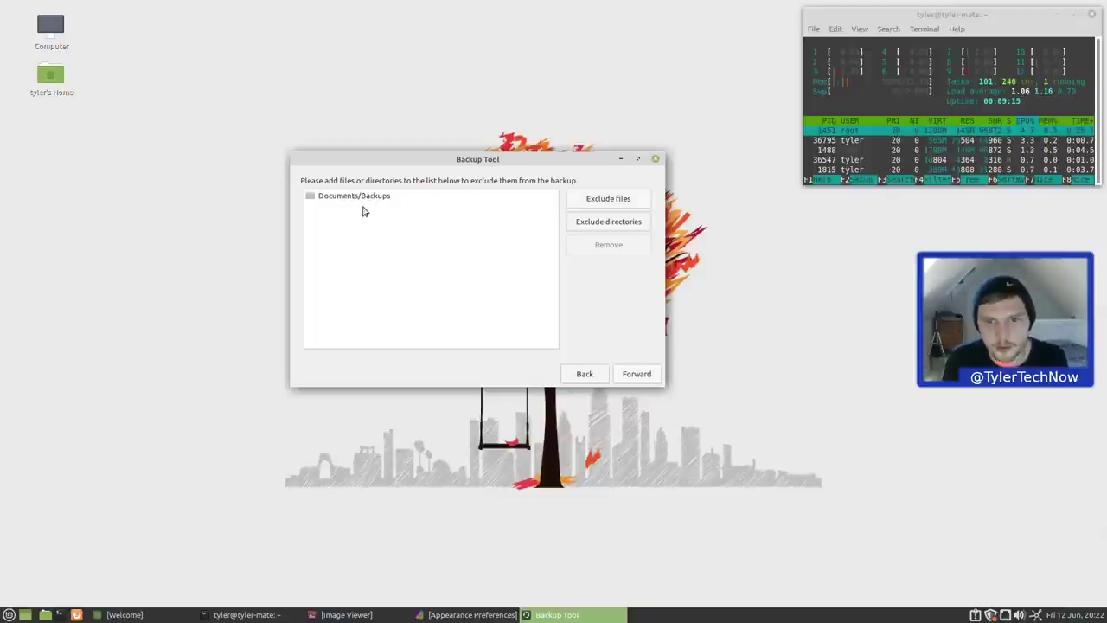
Exclude the file Documents/mate from the backup and run it without adding any hidden files or folders
left_click(591, 201)
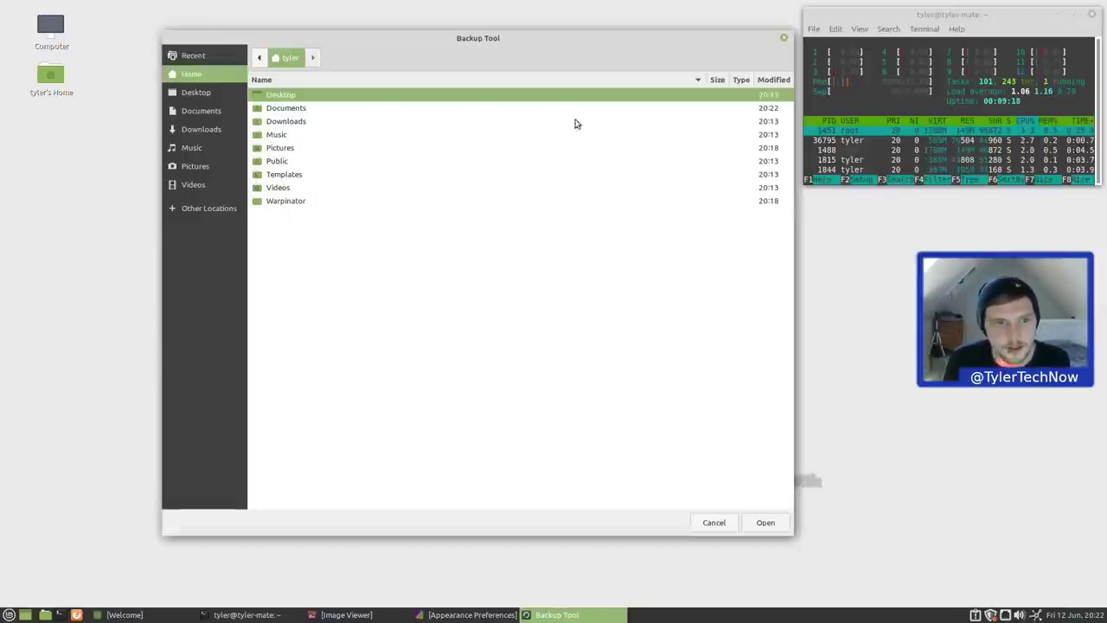
double_click(290, 109)
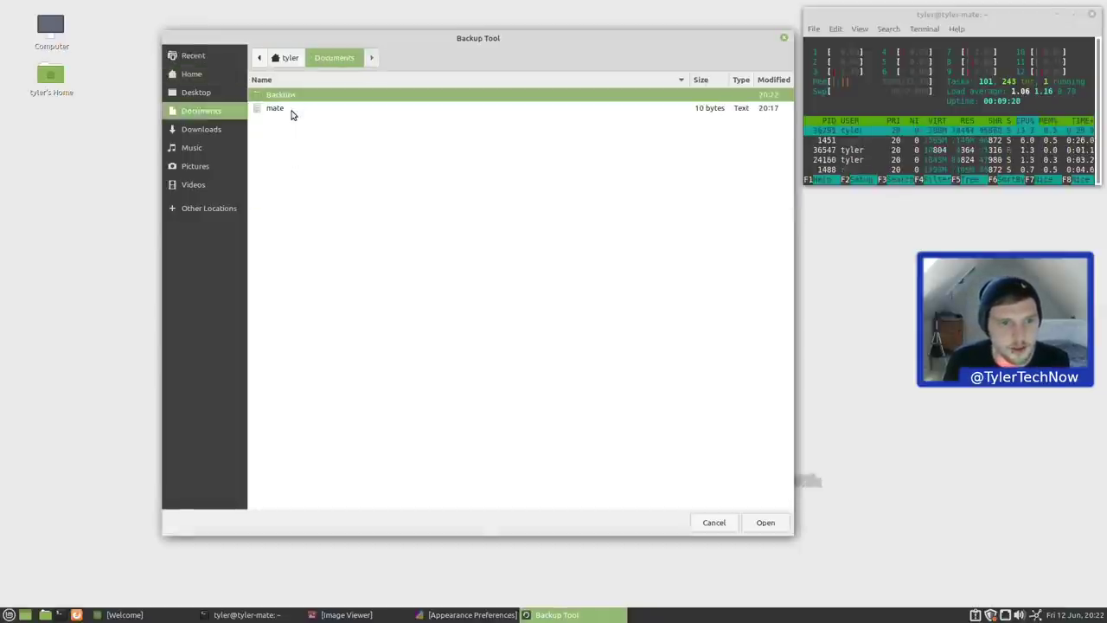
left_click(277, 111)
left_click(766, 522)
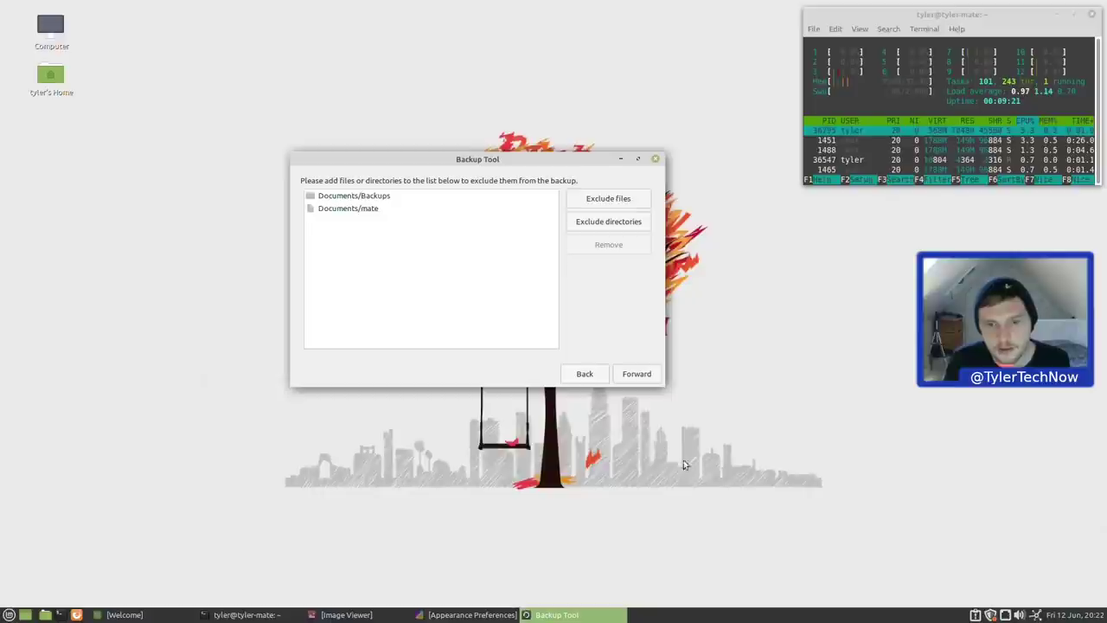
left_click(644, 380)
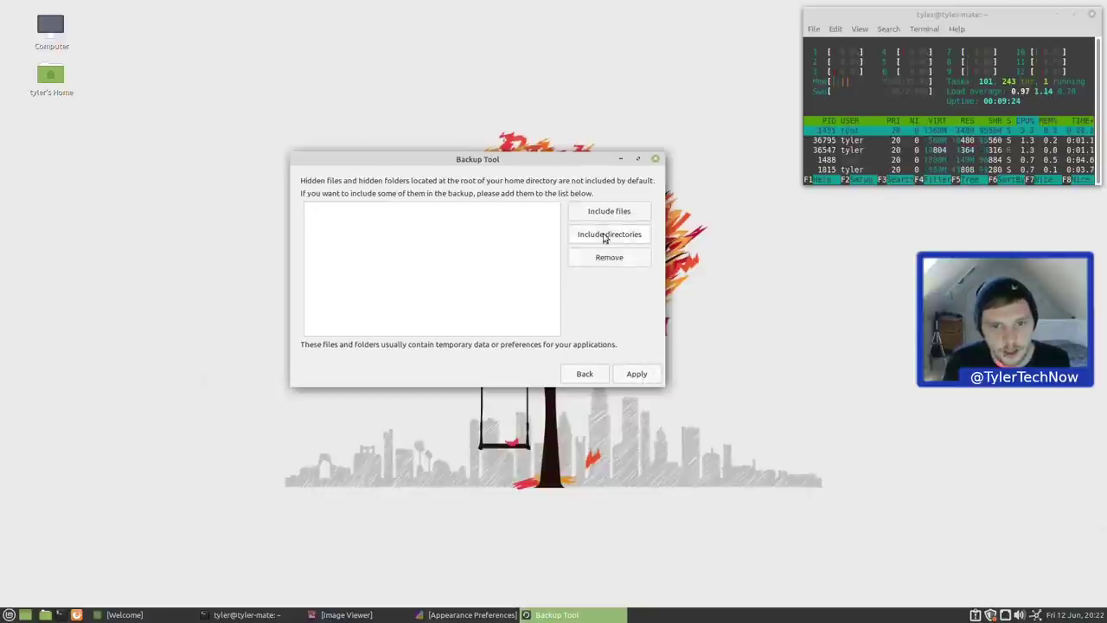
left_click(637, 373)
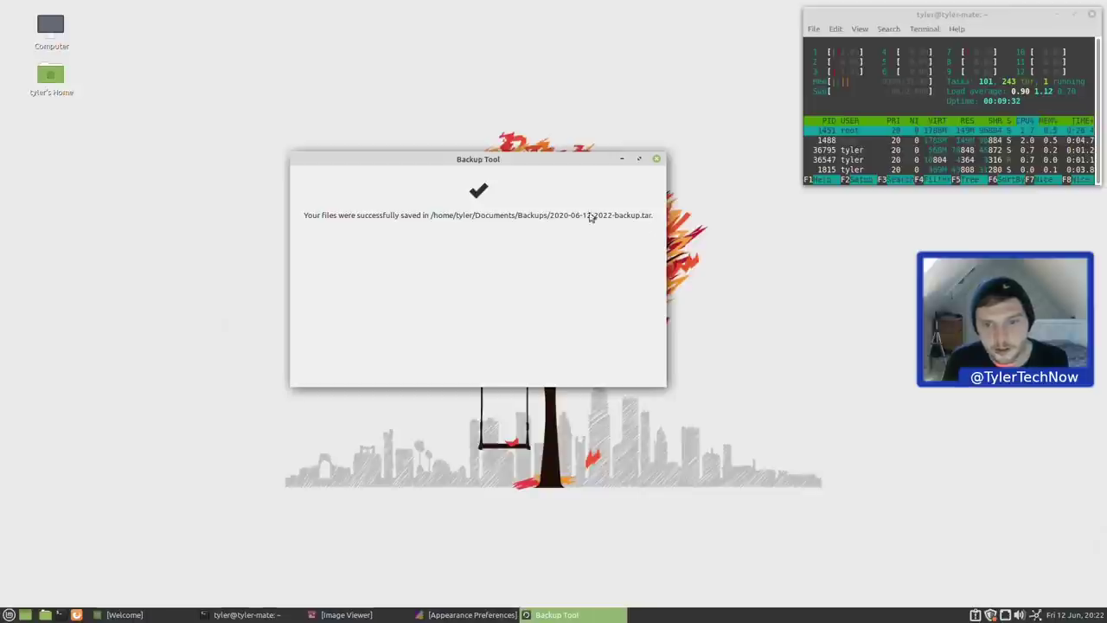
Browse to Documents/Backups in the file manager and open the backup tar file with Archive Manager
left_click(45, 614)
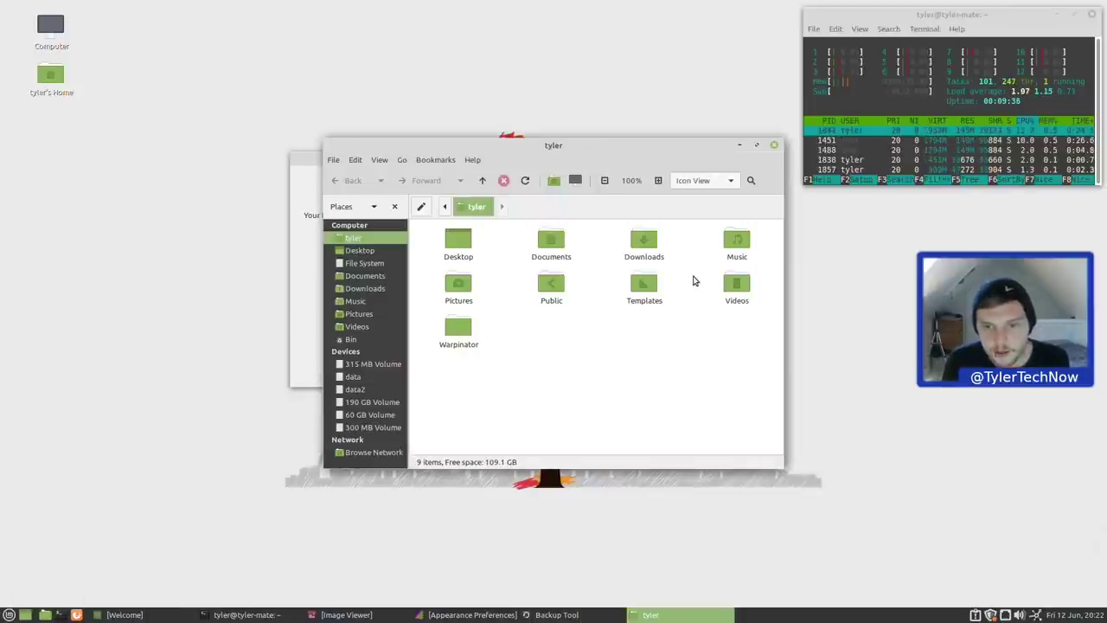
double_click(556, 241)
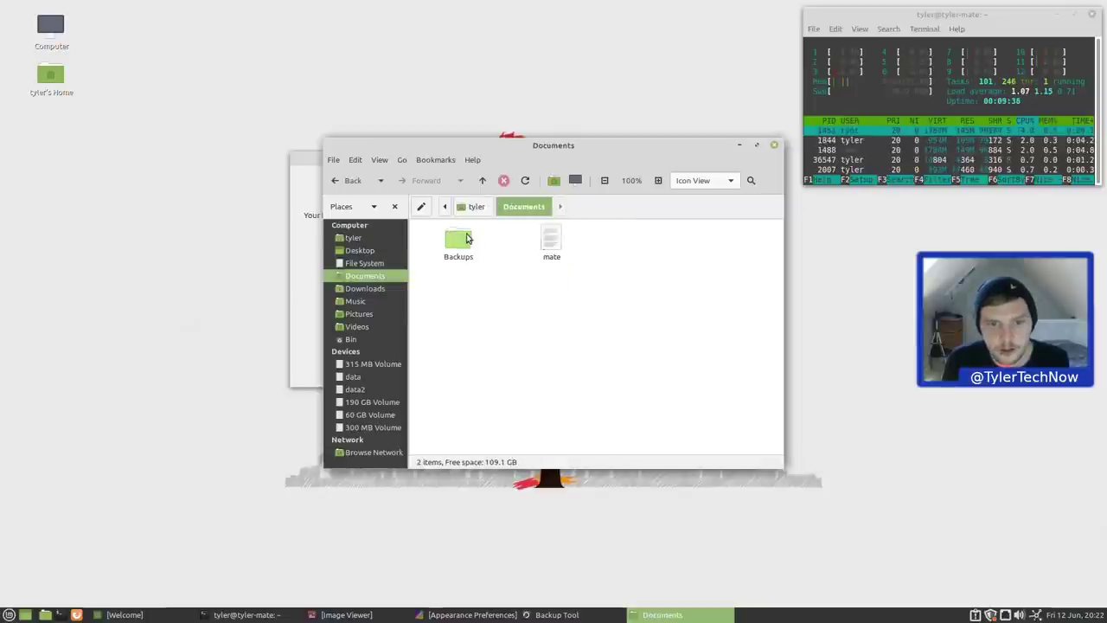
double_click(464, 239)
left_click_drag(537, 319, 428, 242)
right_click(459, 260)
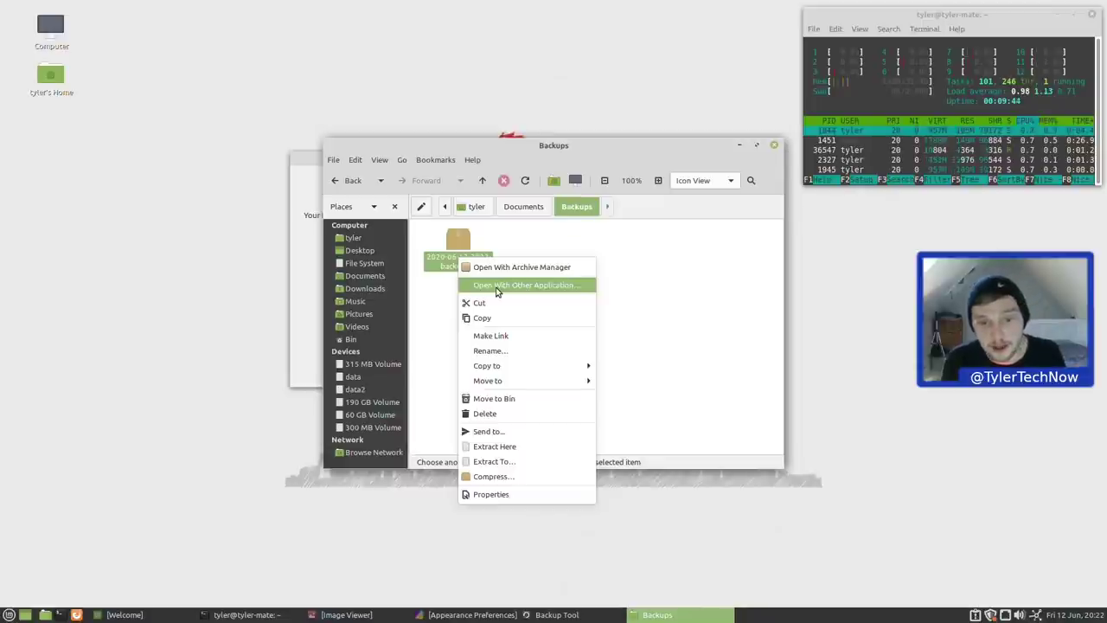
left_click(493, 268)
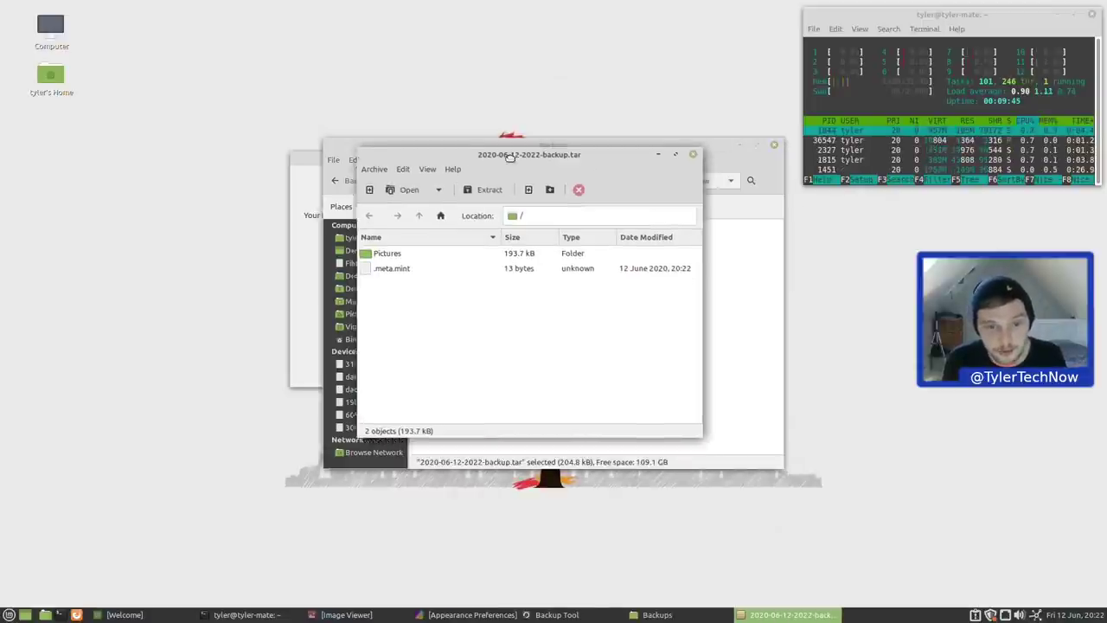
Look through the archive's Pictures folder and view the image 2cv11u2348351.jpg
double_click(381, 248)
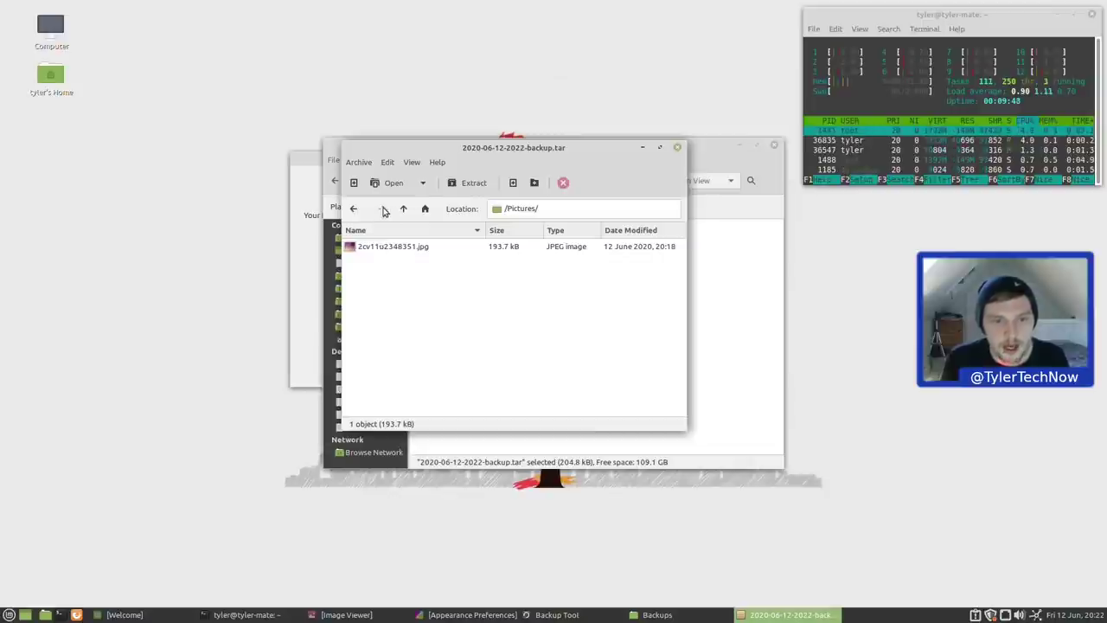
left_click(403, 212)
double_click(381, 249)
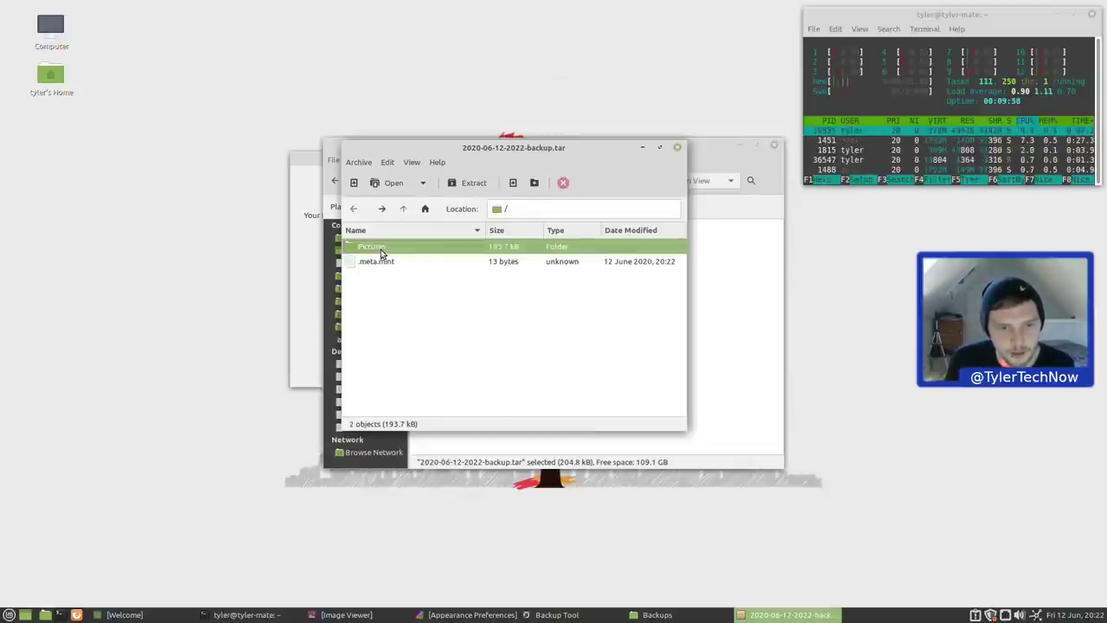
left_click(403, 211)
double_click(372, 248)
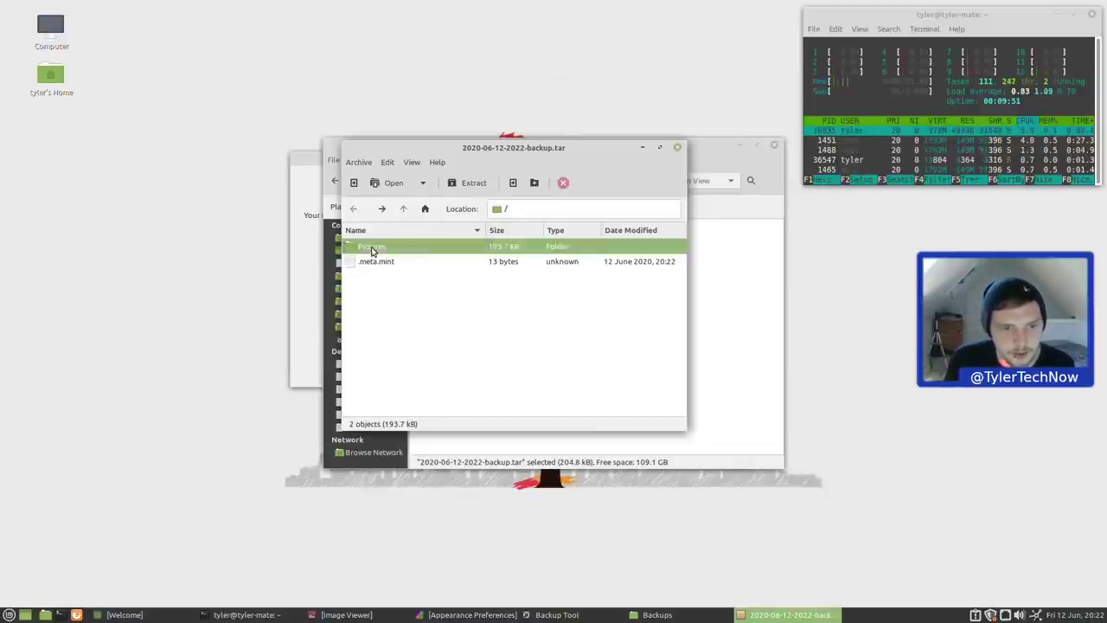
double_click(387, 251)
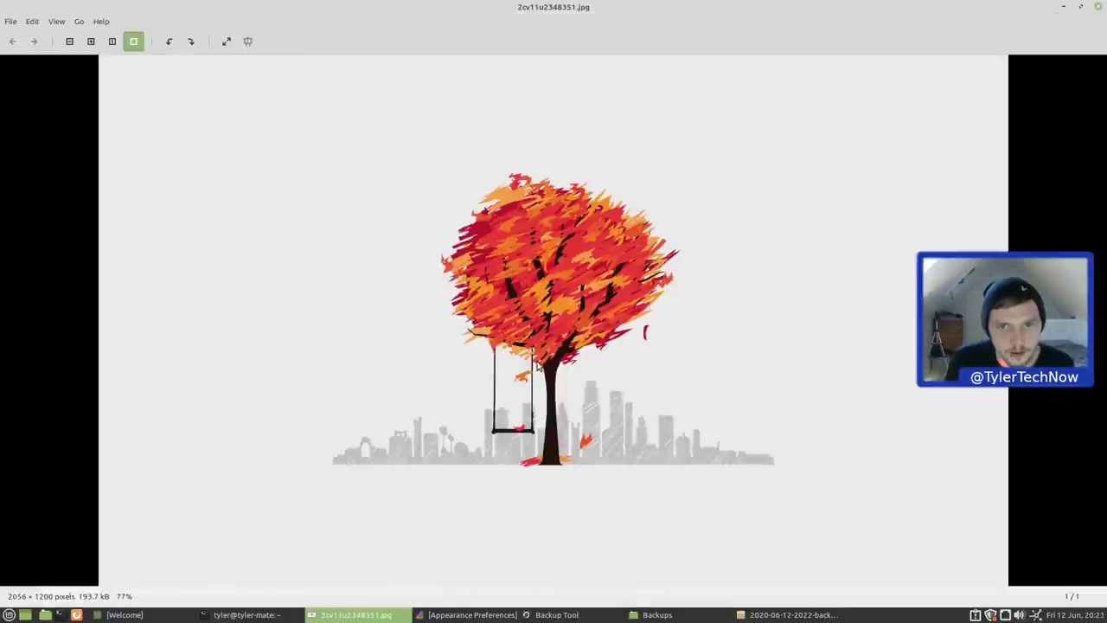
Close the image viewer, the archive, the Backups folder window and Backup Tool
left_click(1098, 6)
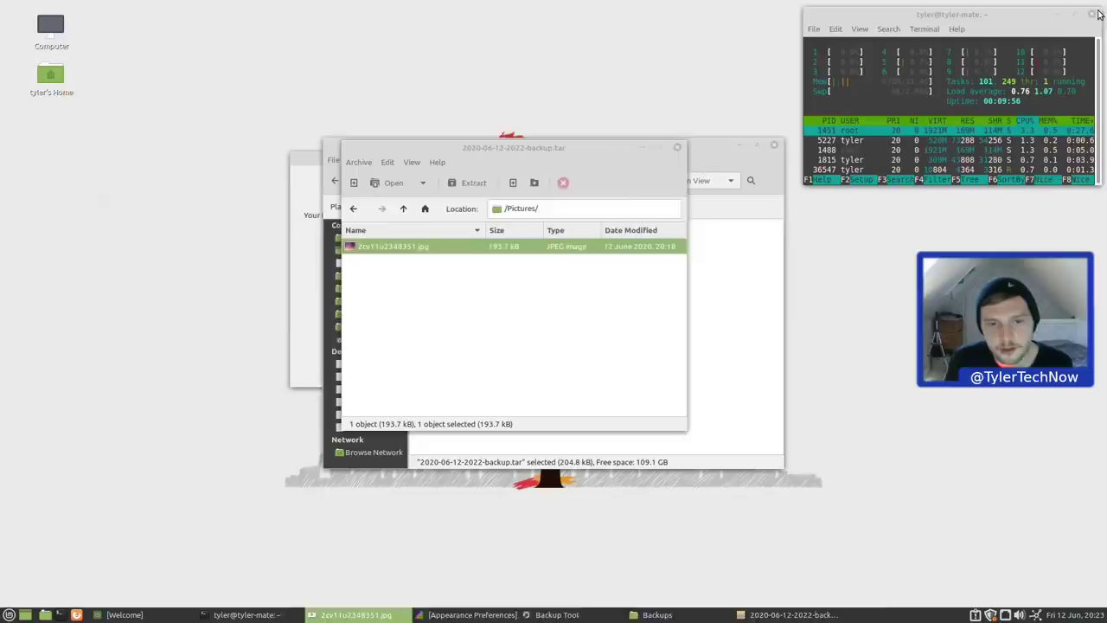
left_click(677, 149)
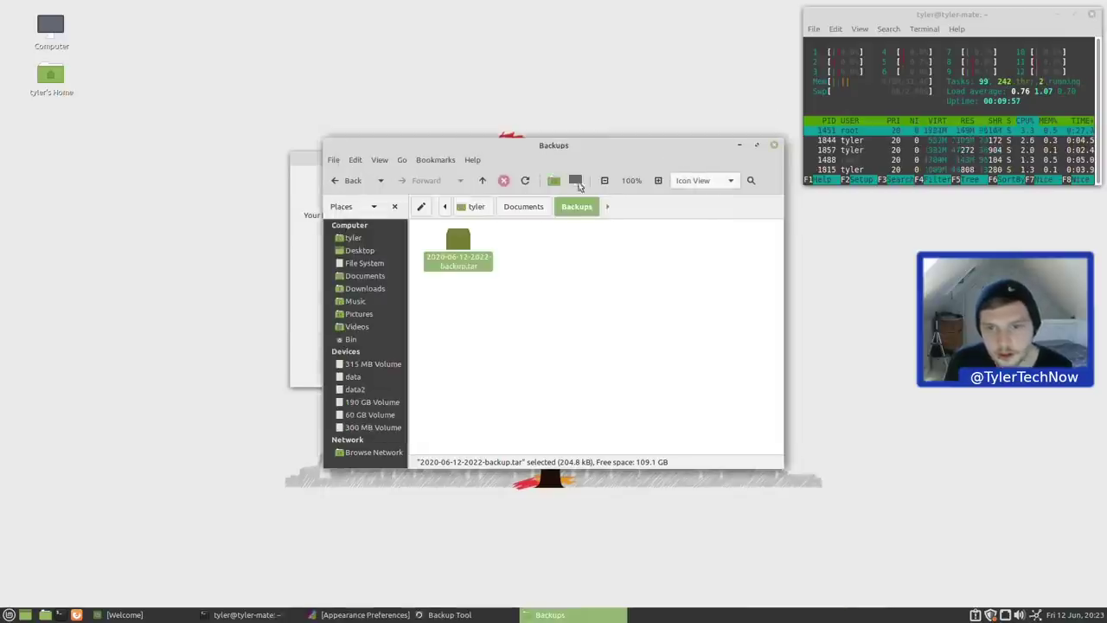
left_click(774, 147)
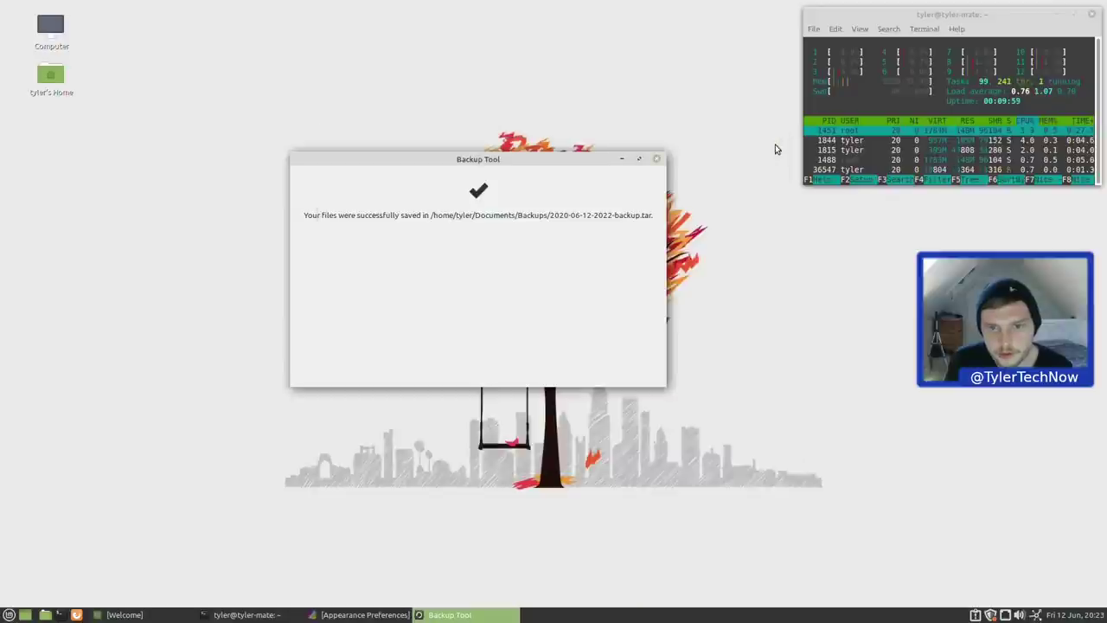
left_click(657, 159)
Launch Software Manager from the Administration applications and move its window to the desktop's upper edge
left_click(16, 614)
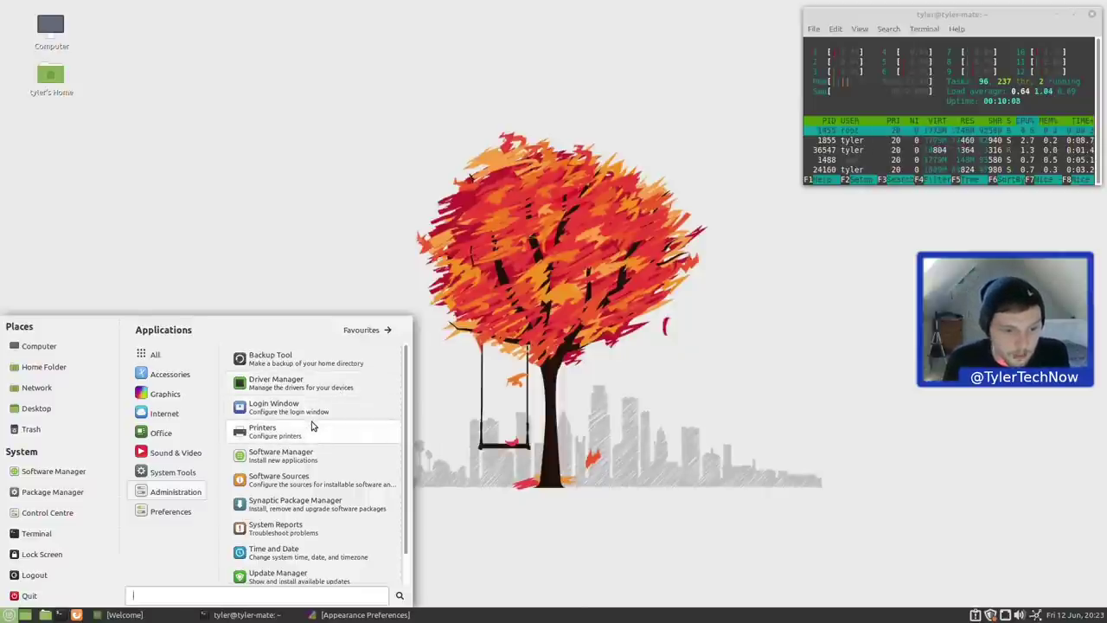
left_click(327, 455)
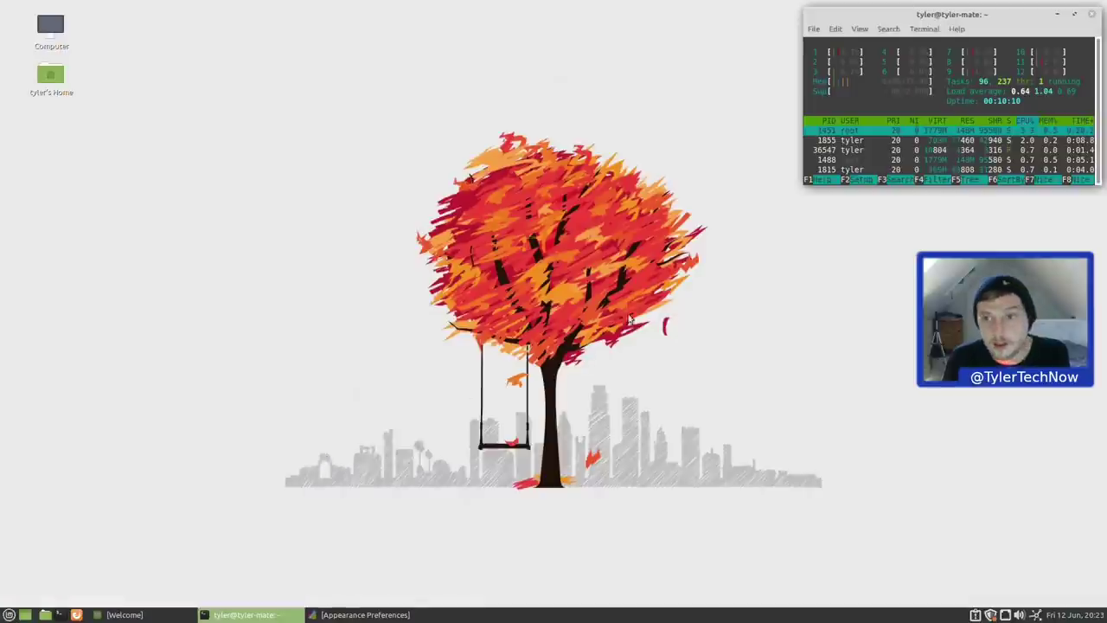
left_click_drag(559, 136, 572, 16)
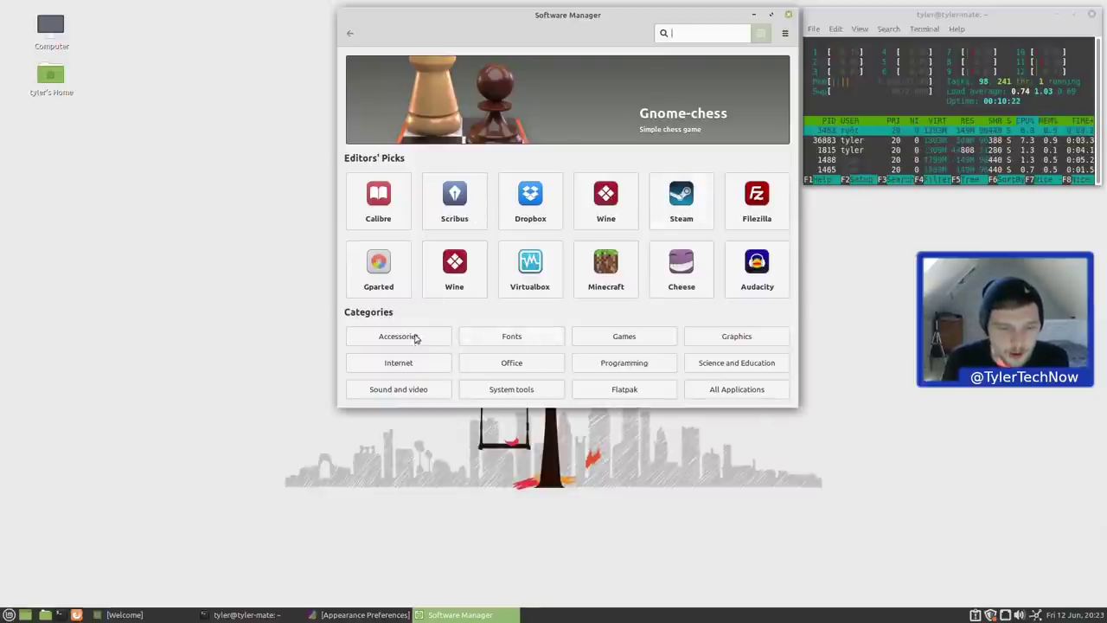
Browse the Internet category and its Web subcategory in Software Manager, and return to the start page
left_click(398, 362)
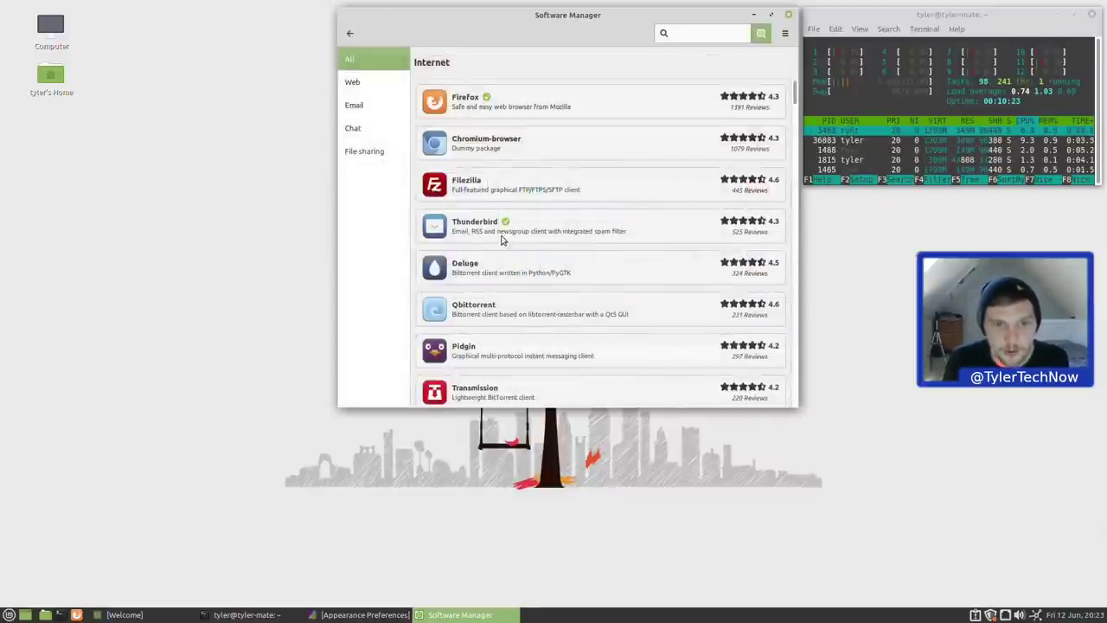
left_click(357, 85)
left_click(350, 32)
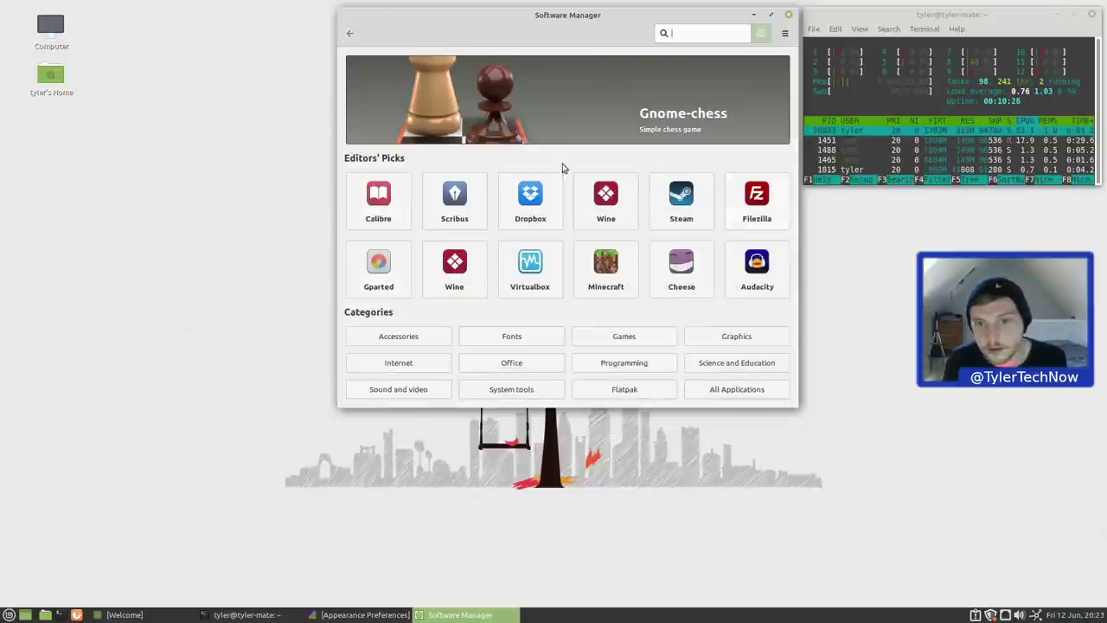
View the Software Manager's About information, and close both it and Software Manager
left_click(784, 33)
left_click(806, 116)
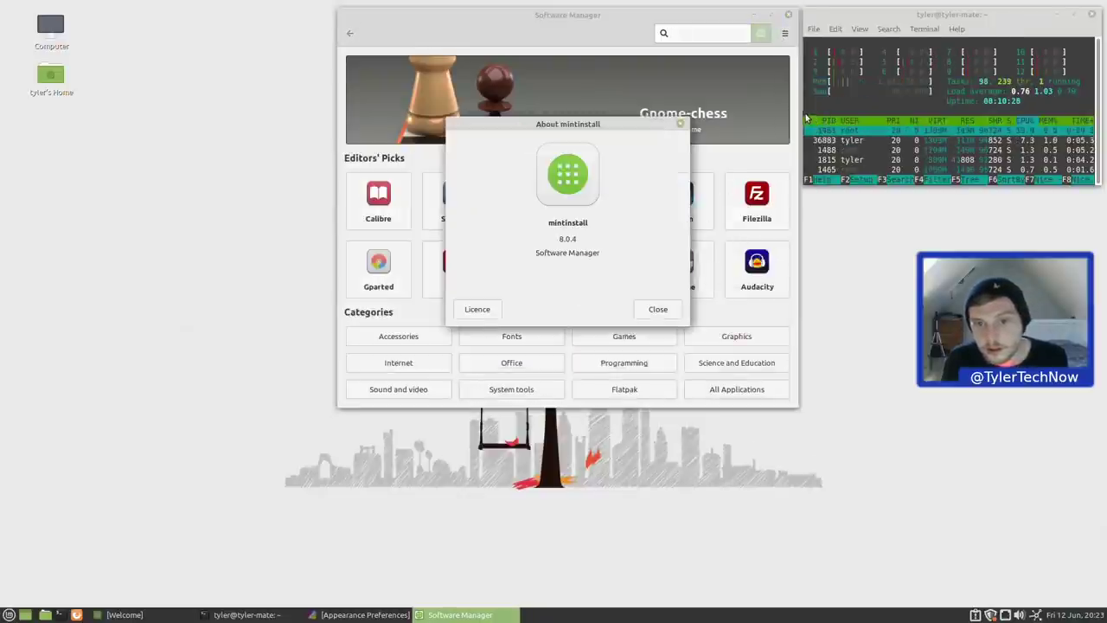
left_click(656, 311)
left_click(789, 15)
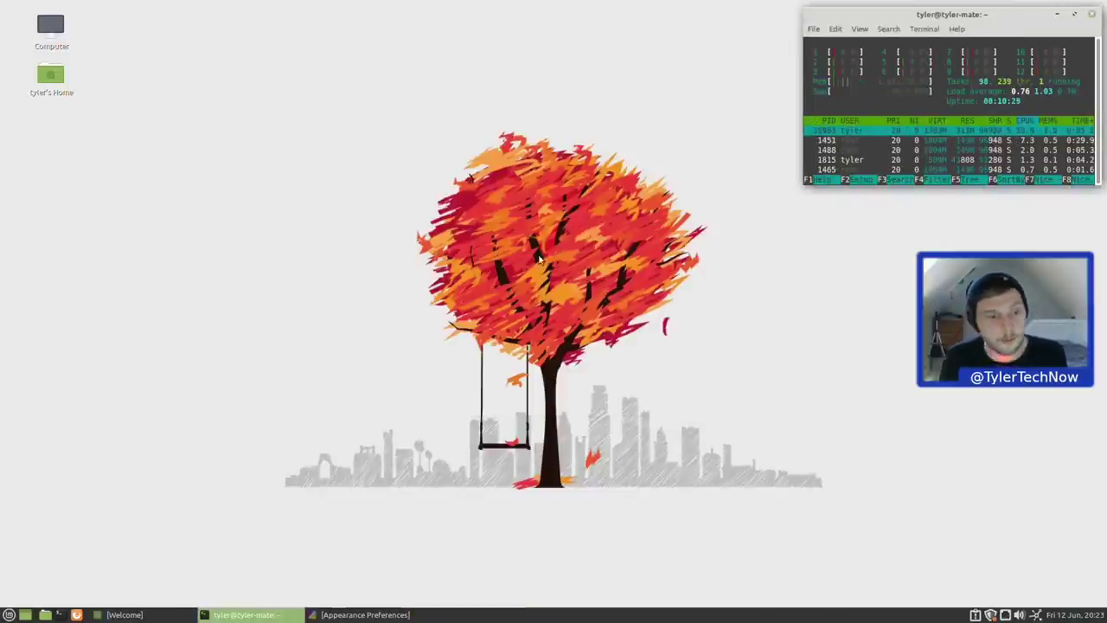
Look through the Administration and Preferences application lists from beginning to end
left_click(9, 615)
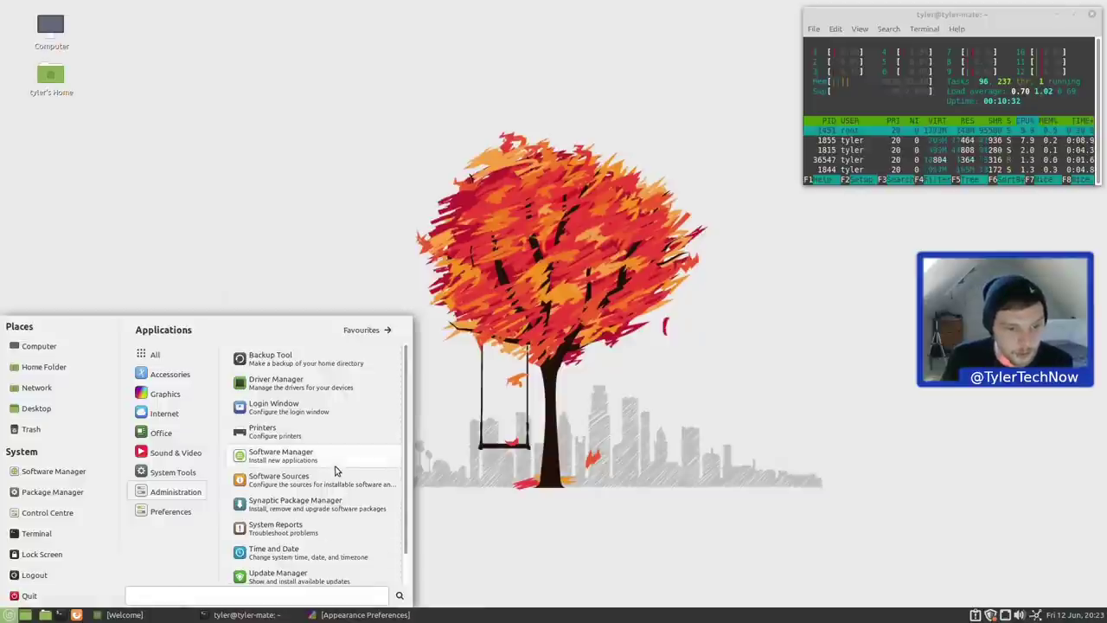
scroll(317, 517, "down", 1)
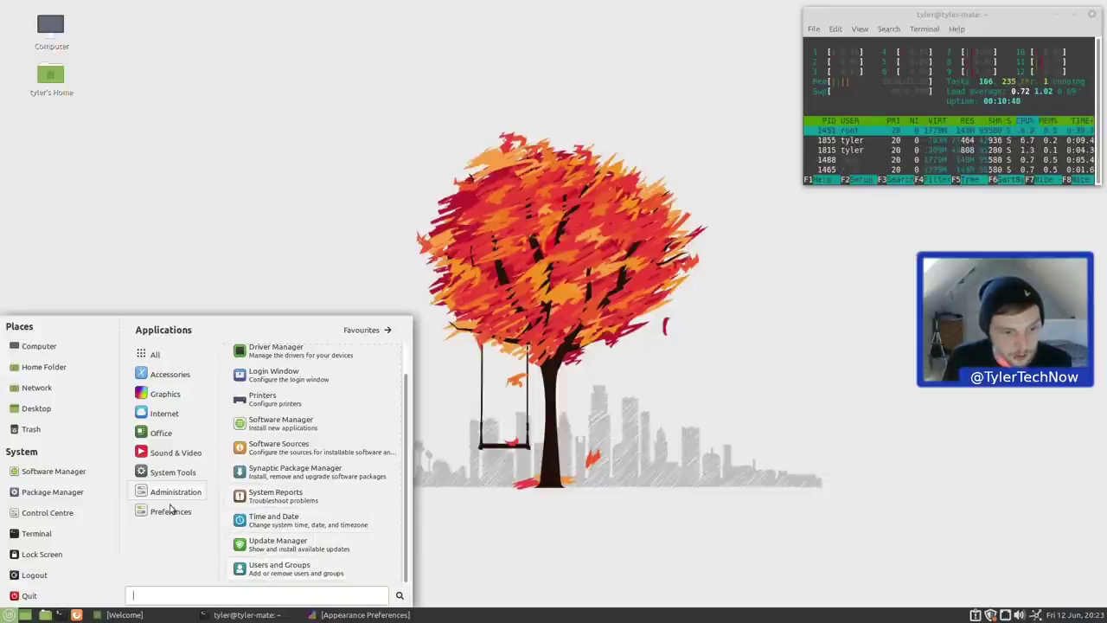
mouse_move(196, 512)
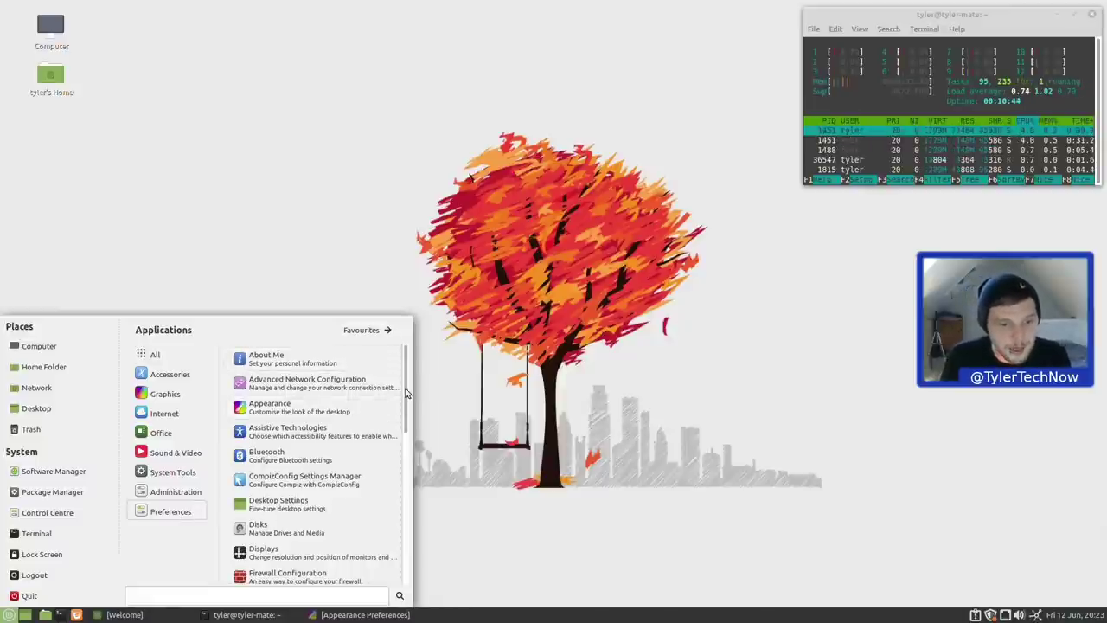
left_click_drag(404, 396, 381, 563)
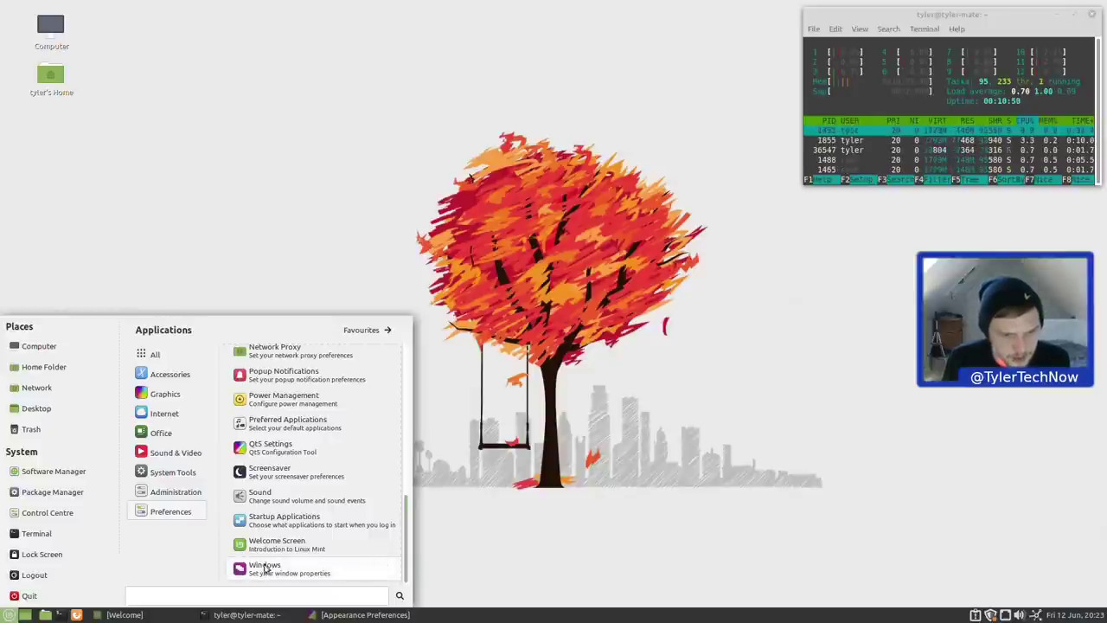
left_click_drag(406, 538, 415, 376)
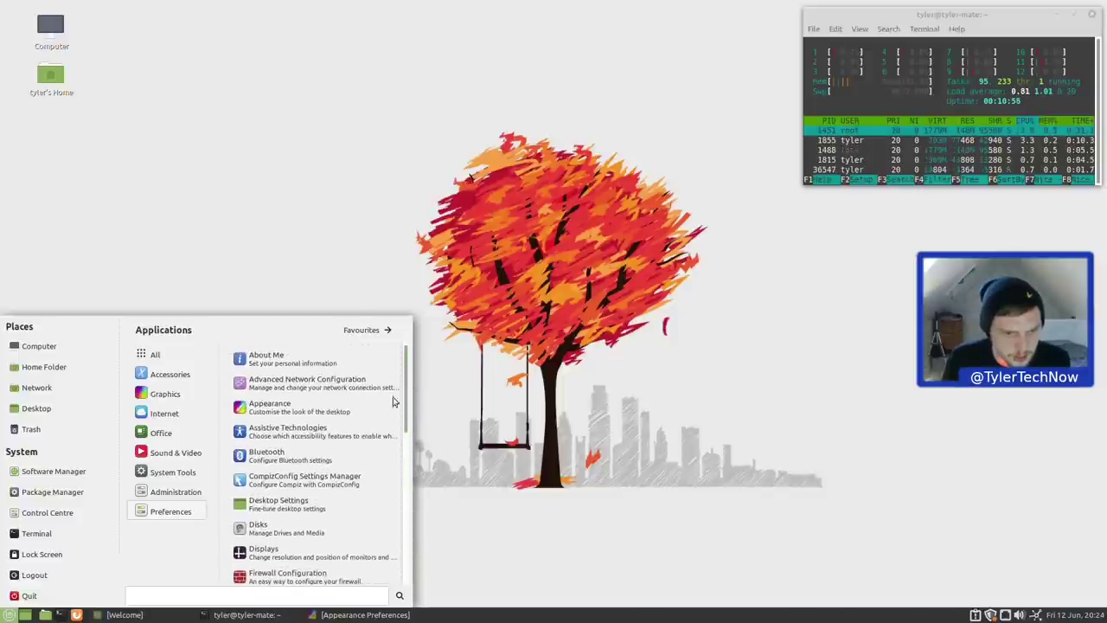
Open the Windows section of Desktop Settings and review the available window managers without changing the selection
left_click(288, 509)
left_click(474, 290)
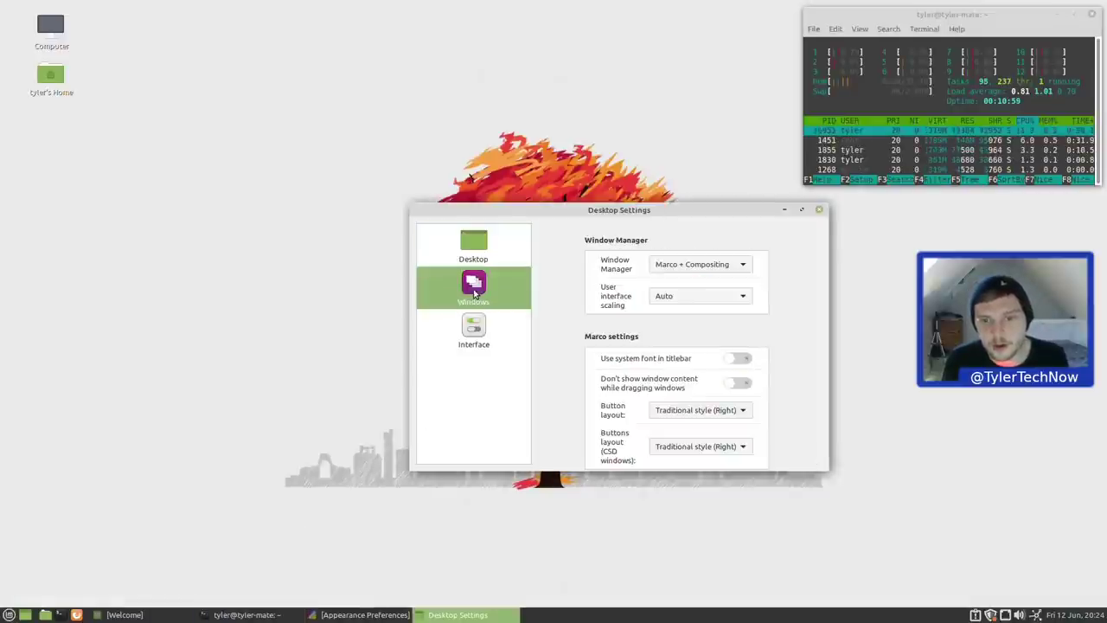
left_click_drag(612, 212, 502, 163)
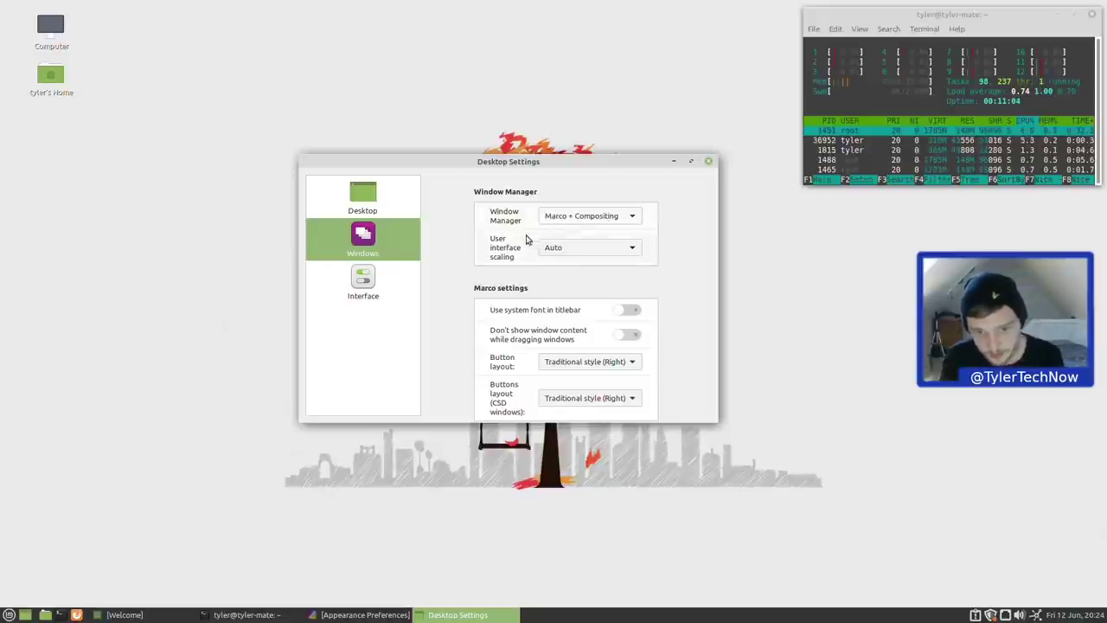
left_click(608, 215)
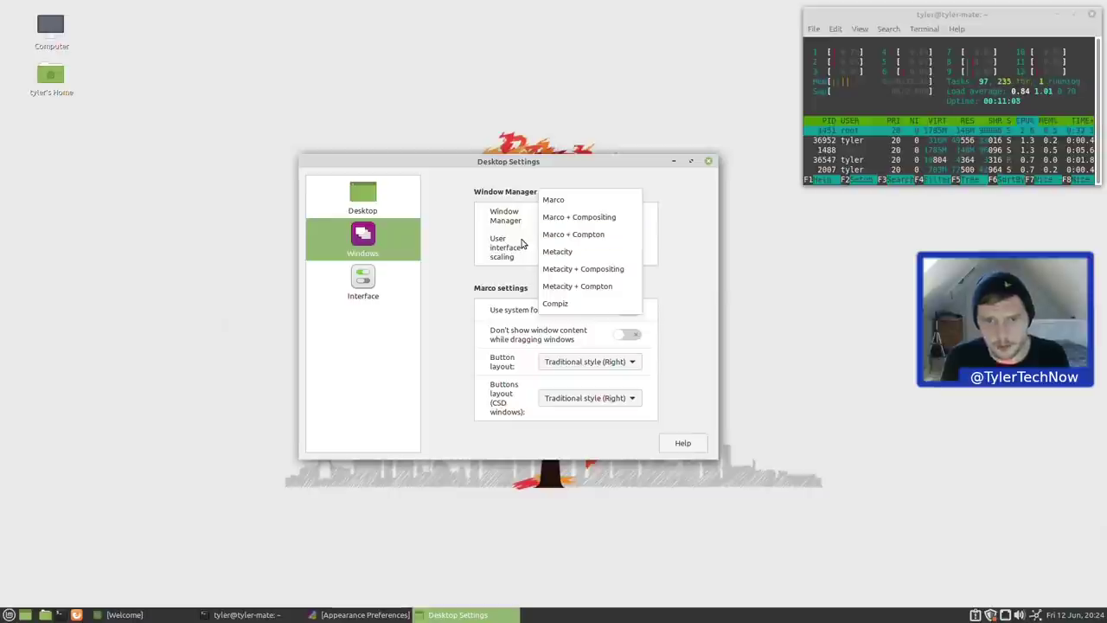
left_click(482, 246)
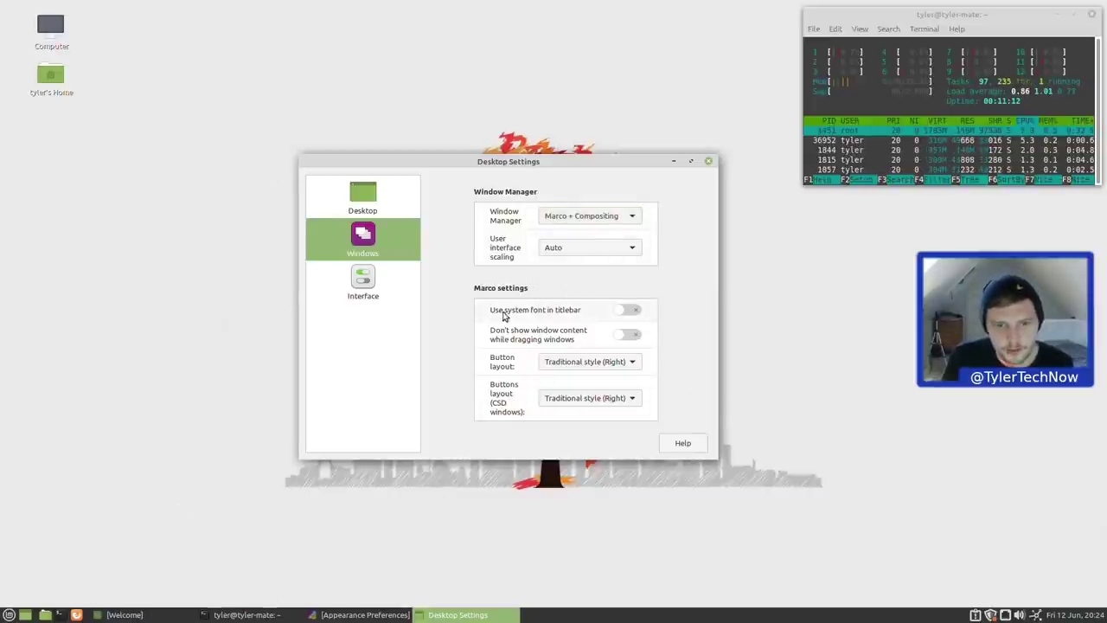
Compare the title bar with the system font on and off, and leave the system font enabled
left_click(634, 311)
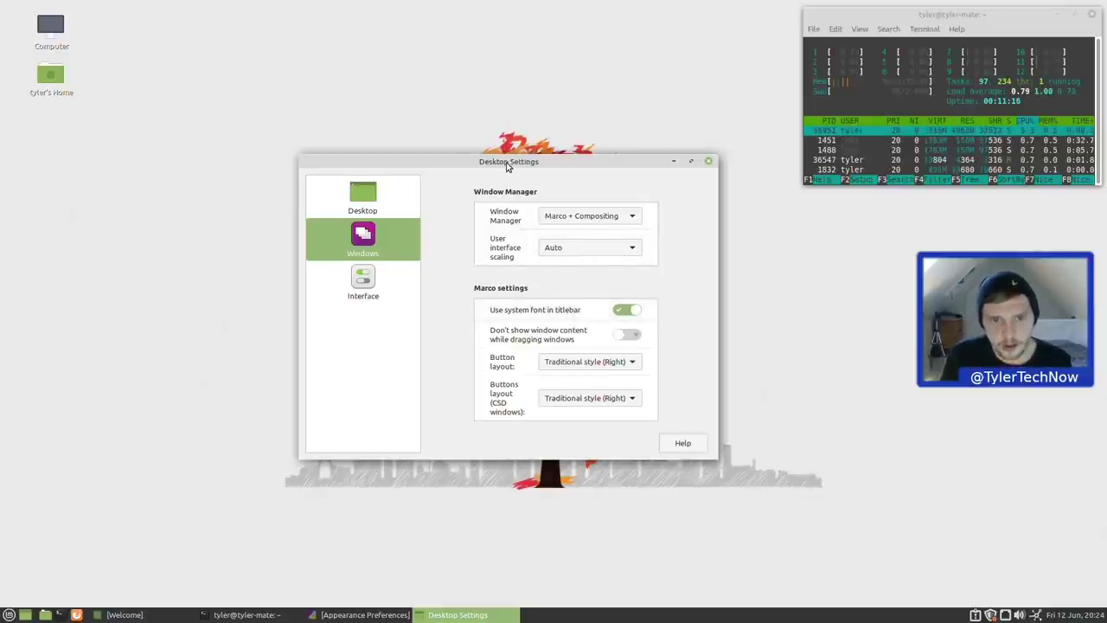
left_click_drag(508, 167, 420, 145)
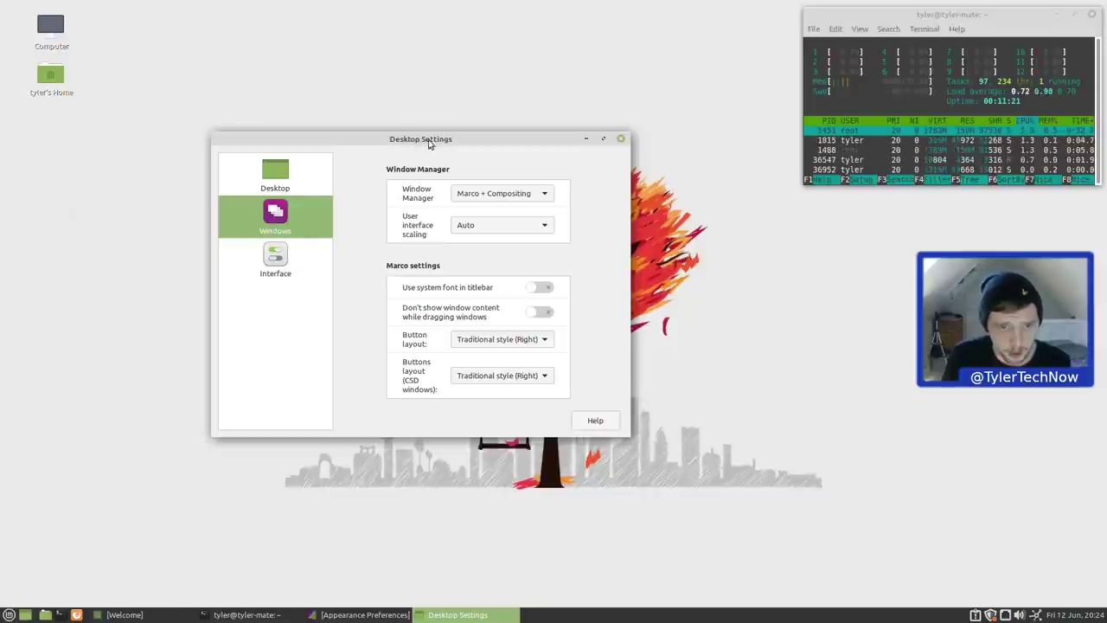
left_click(540, 287)
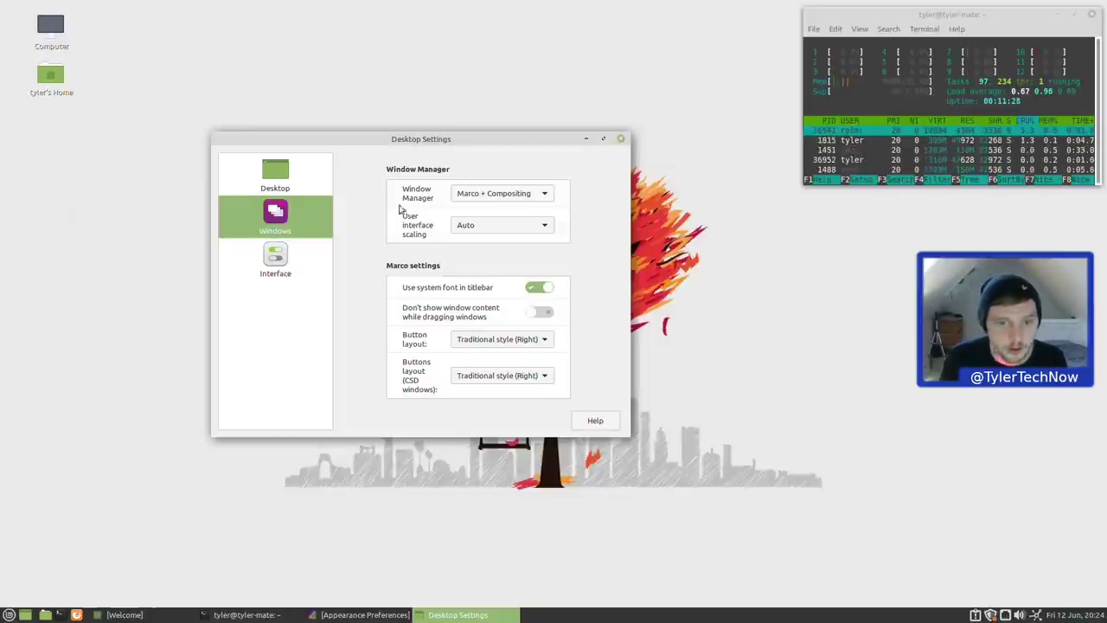
Try hiding window content while dragging by moving the Desktop Settings window around, and turn the option off again
left_click(540, 312)
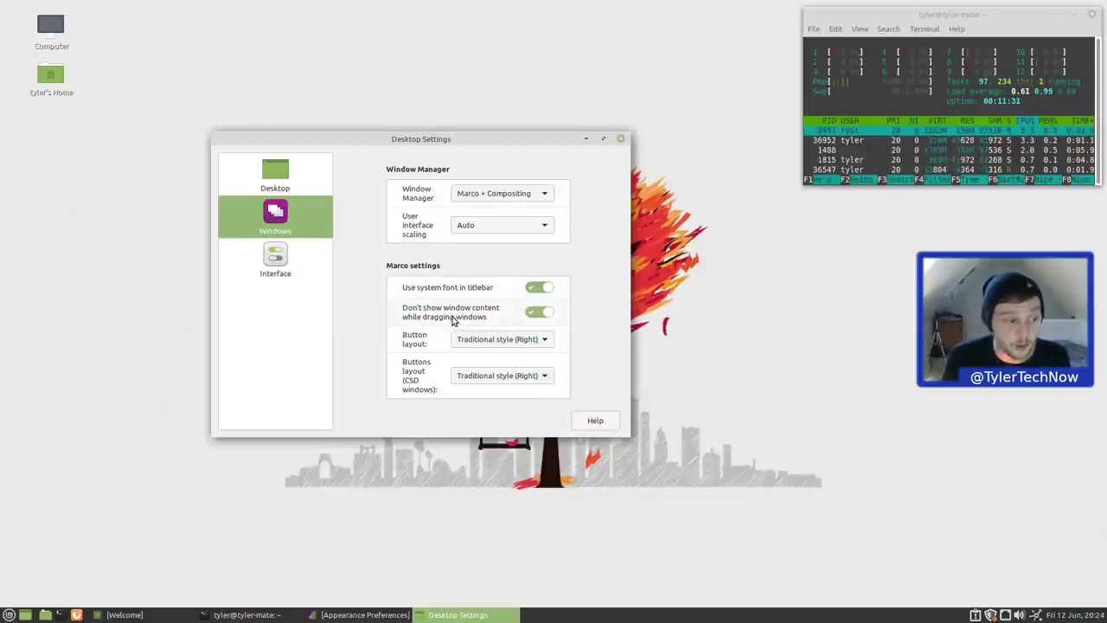
left_click_drag(389, 150, 549, 170)
left_click_drag(749, 108, 316, 261)
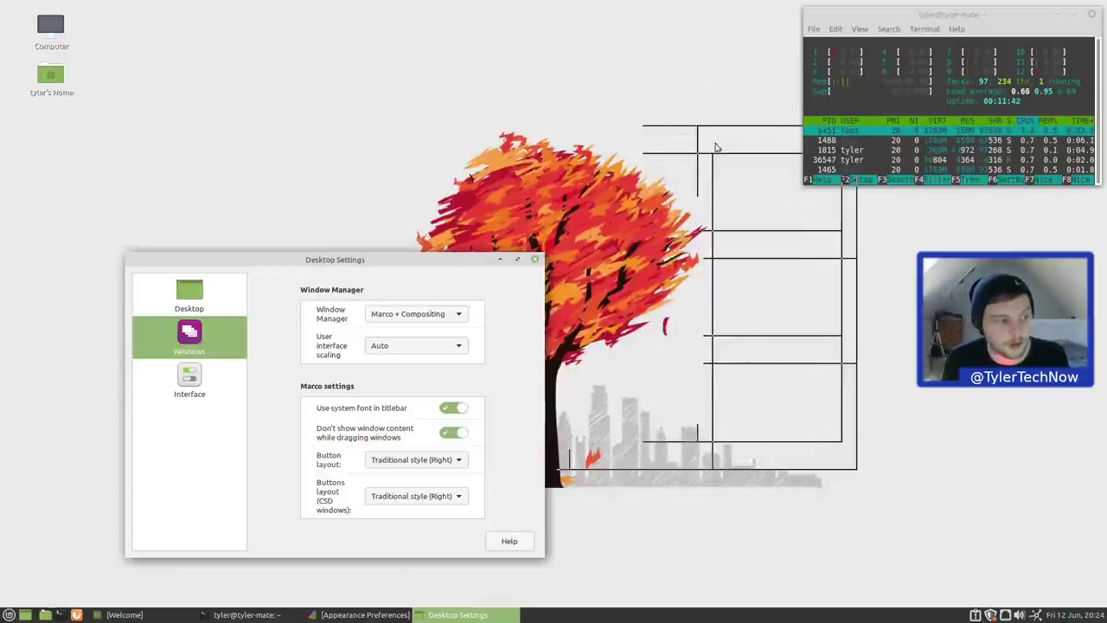
left_click(448, 435)
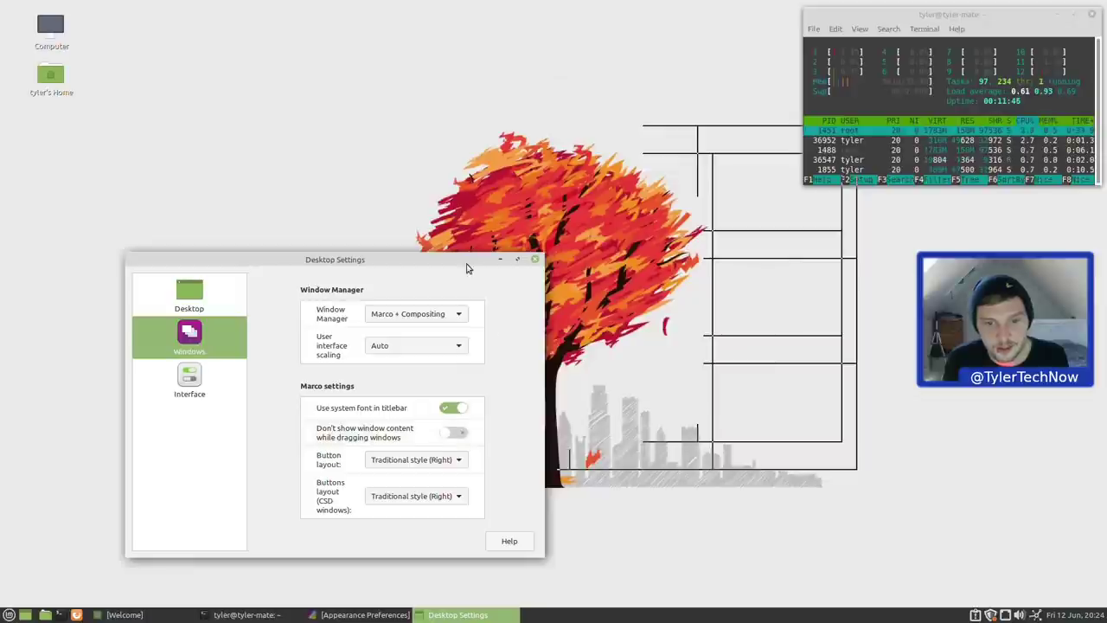
left_click_drag(470, 265, 467, 144)
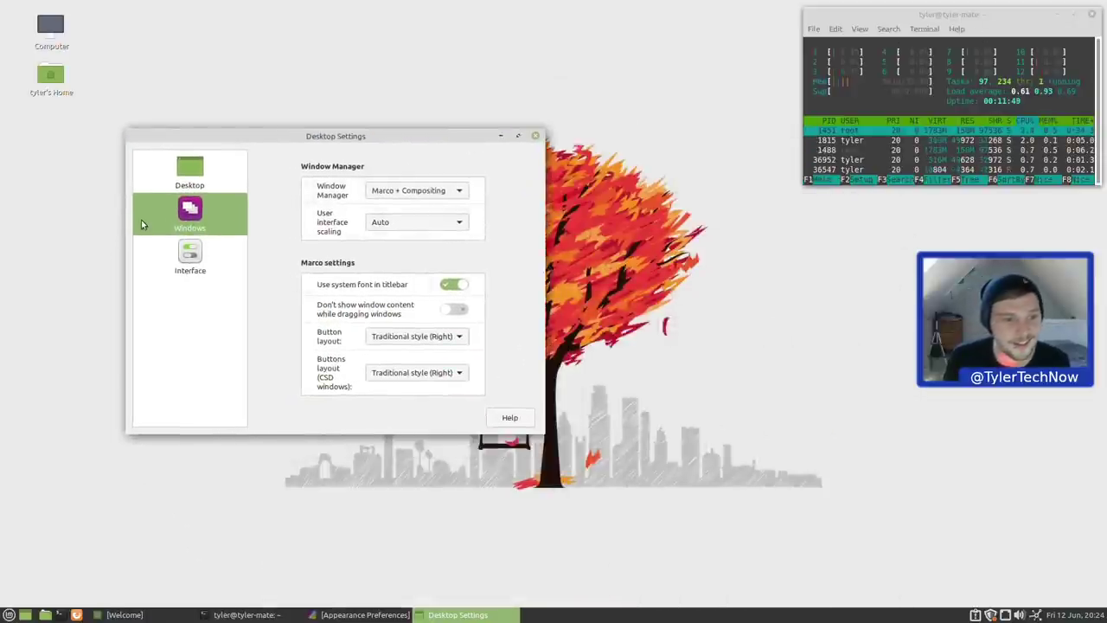
Hide the Computer, Home and Mounted Volumes icons from the desktop
left_click(190, 169)
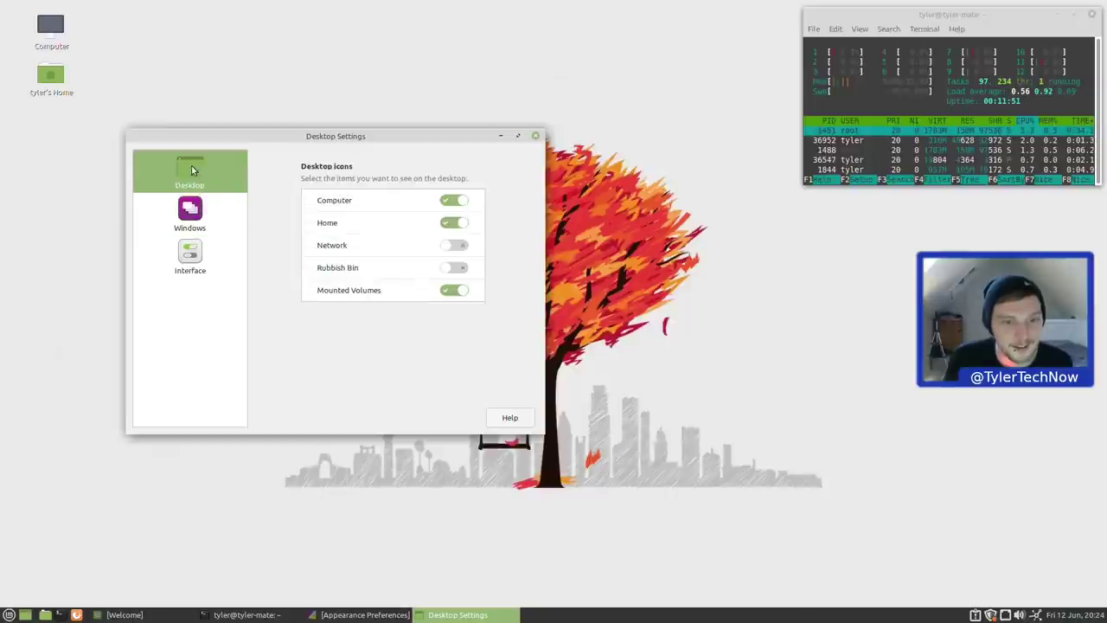
left_click(458, 203)
left_click(454, 223)
left_click(456, 289)
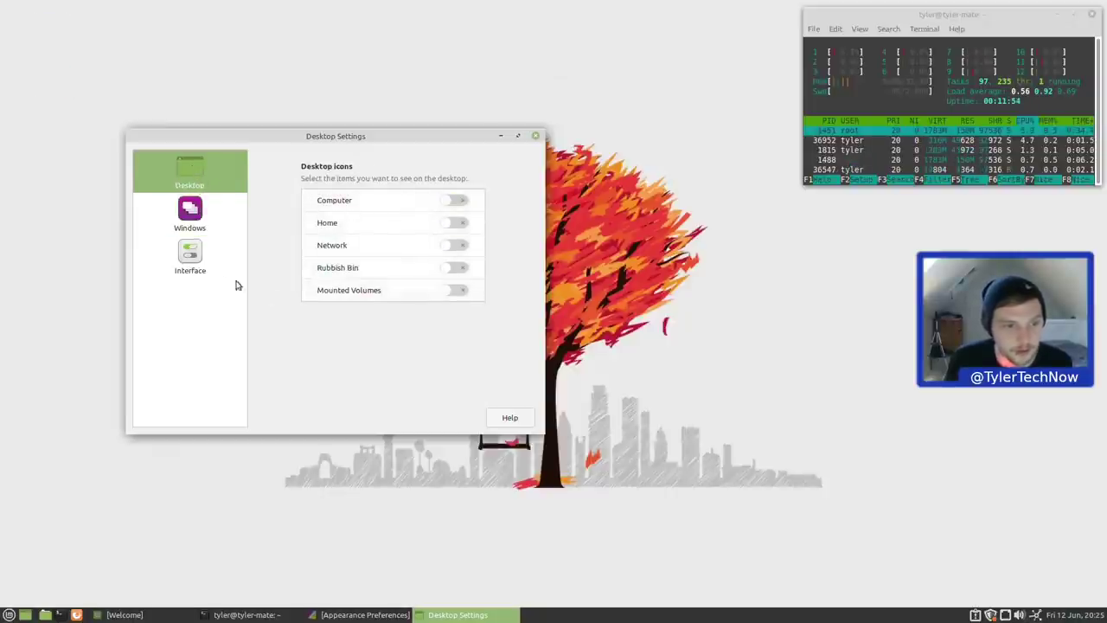
Test the interface options for icons on menus and buttons, leave only menu icons enabled, and close Desktop Settings
left_click(188, 257)
left_click(454, 187)
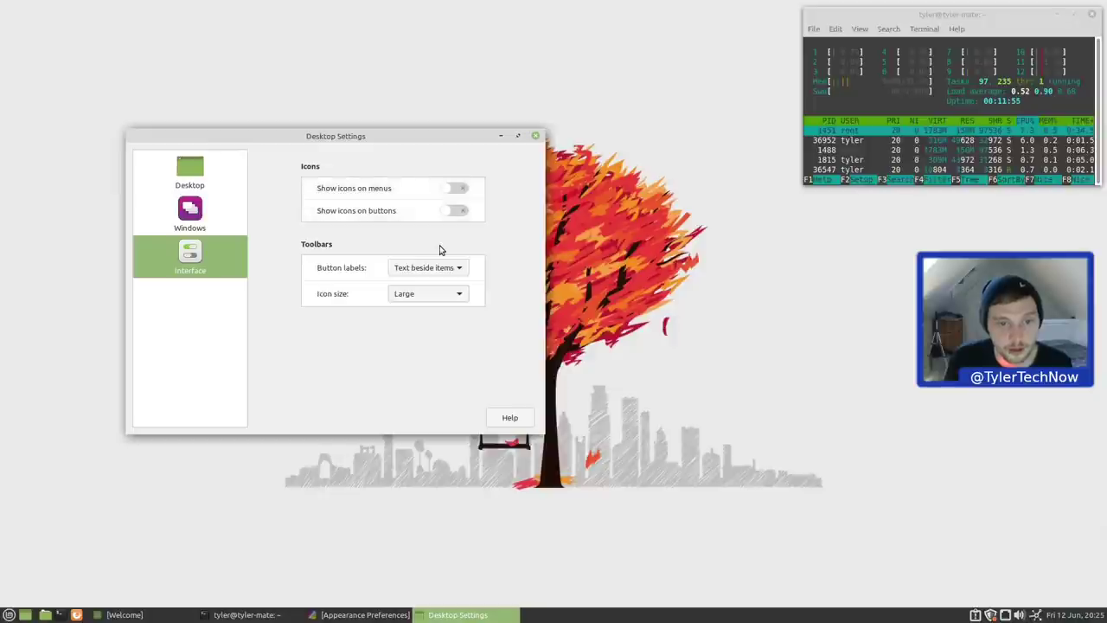
left_click(454, 190)
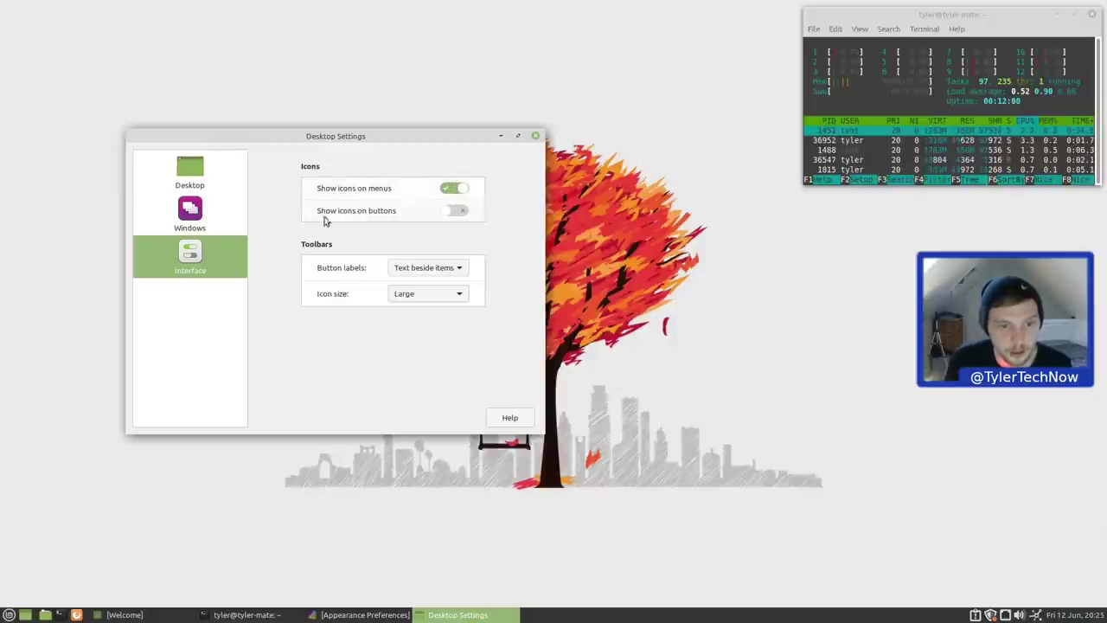
left_click(454, 190)
left_click(450, 218)
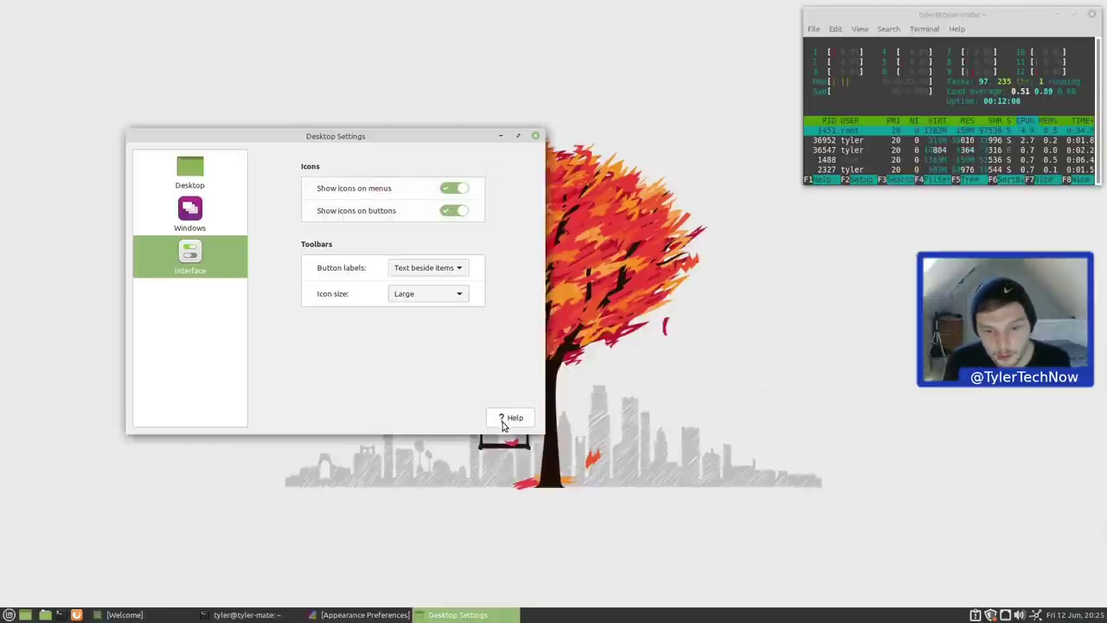
left_click(453, 213)
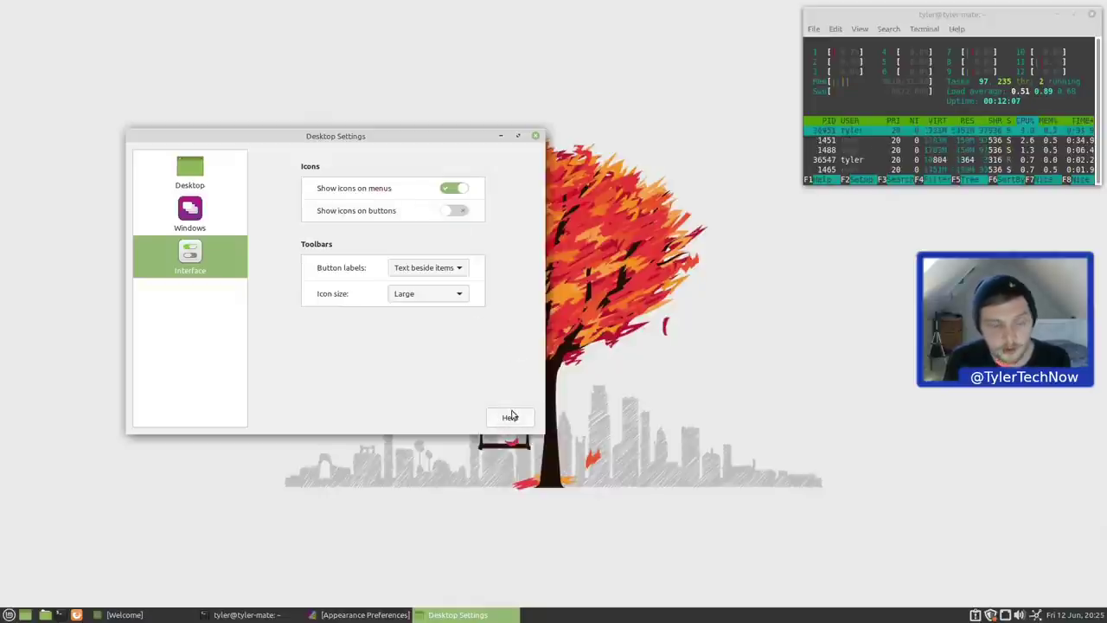
left_click(535, 137)
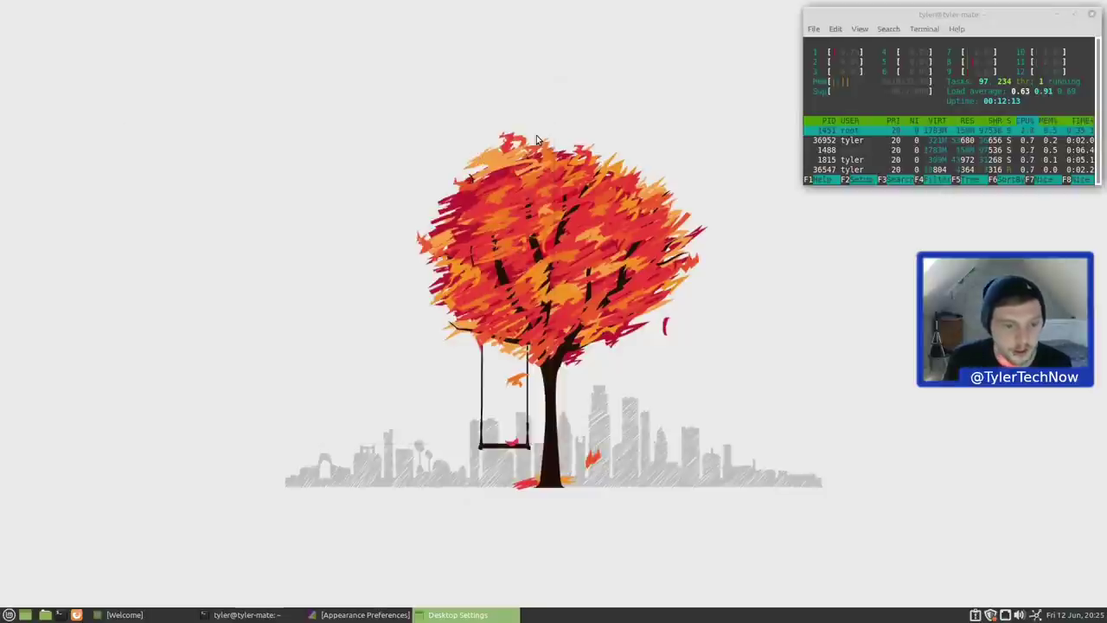
Open CompizConfig Settings Manager, accept its caution notice, glance over the plugin list and close it
left_click(12, 615)
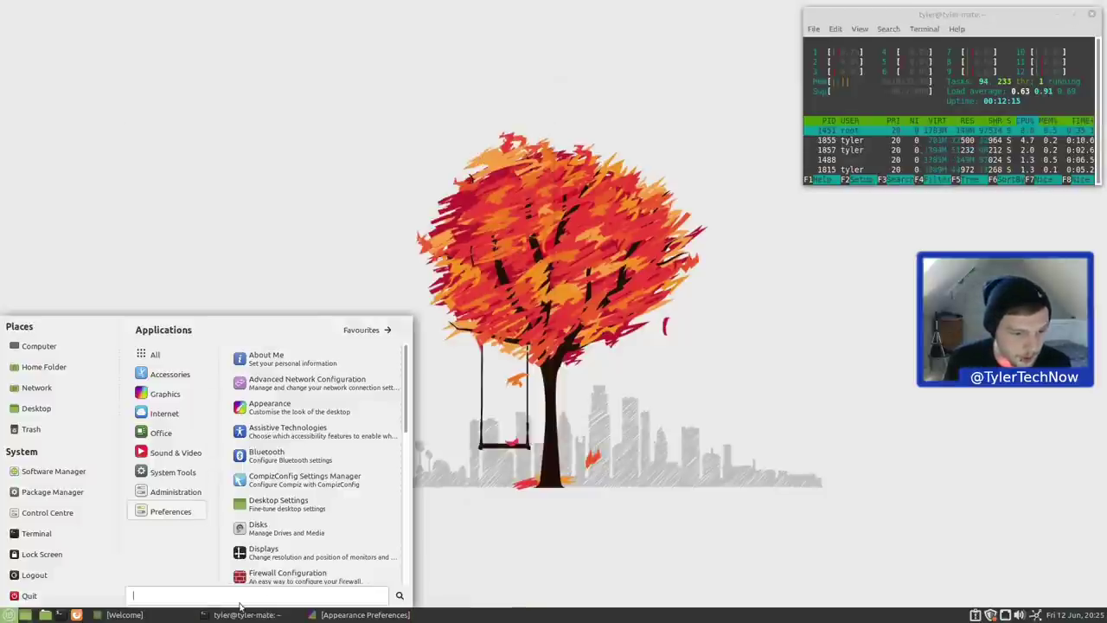
left_click(285, 480)
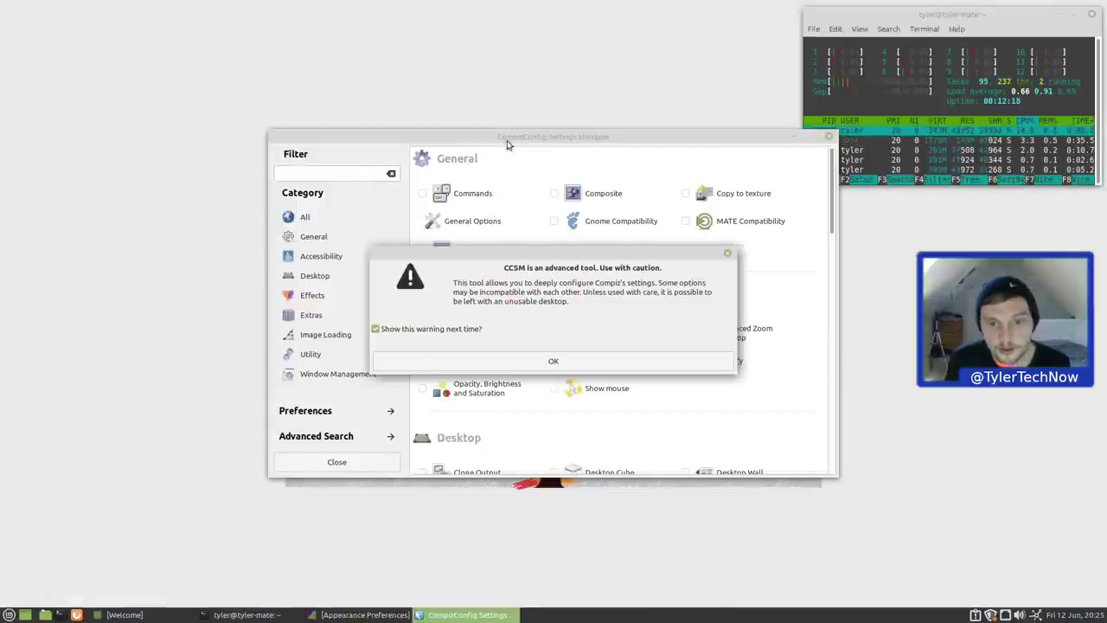
left_click(526, 363)
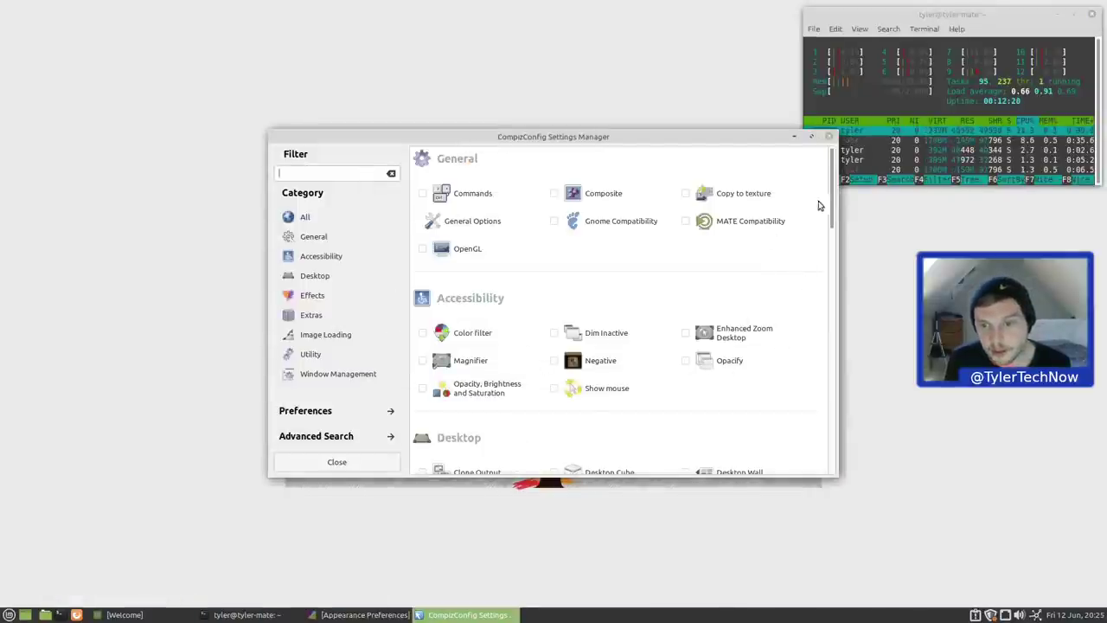
left_click_drag(833, 208, 833, 173)
left_click(829, 136)
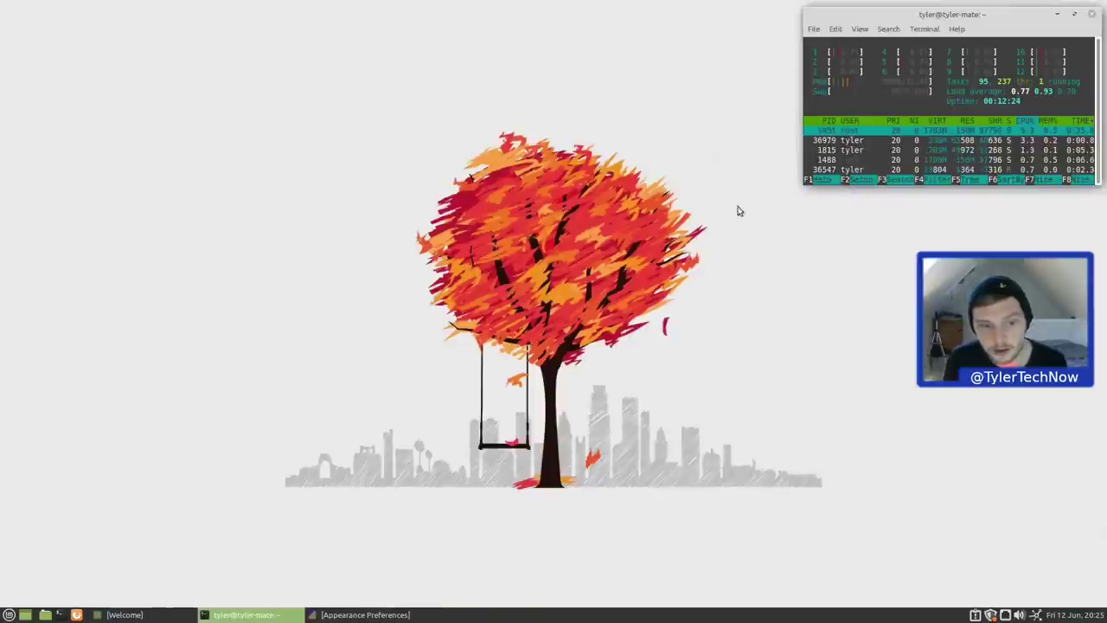
Look through the Preferences applications and open the Main Menu editor
left_click(8, 614)
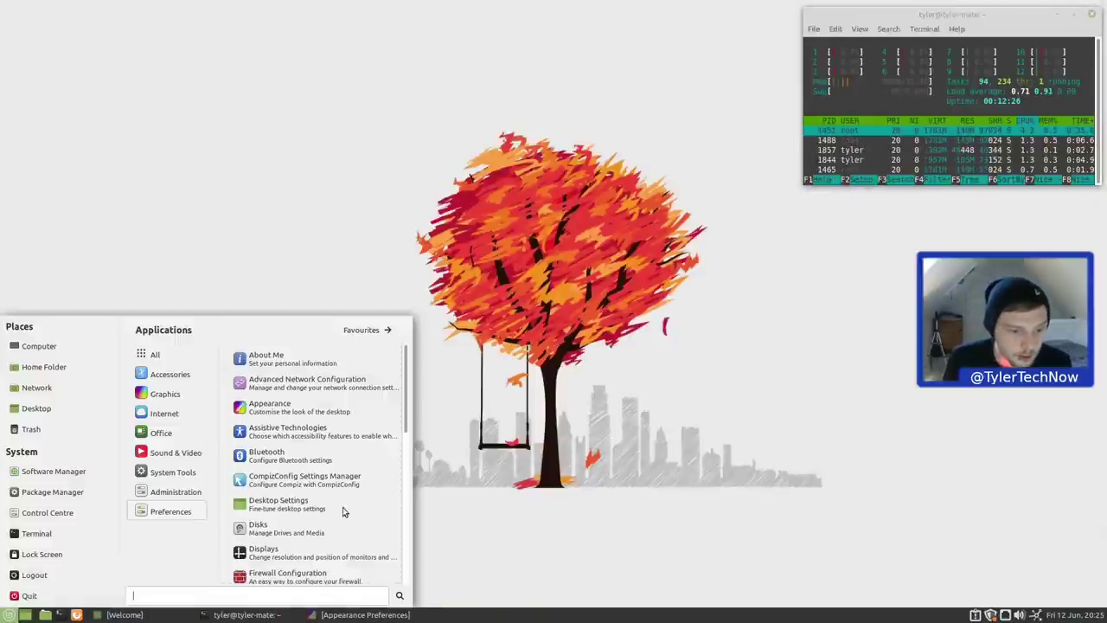
scroll(353, 481, "down", 10)
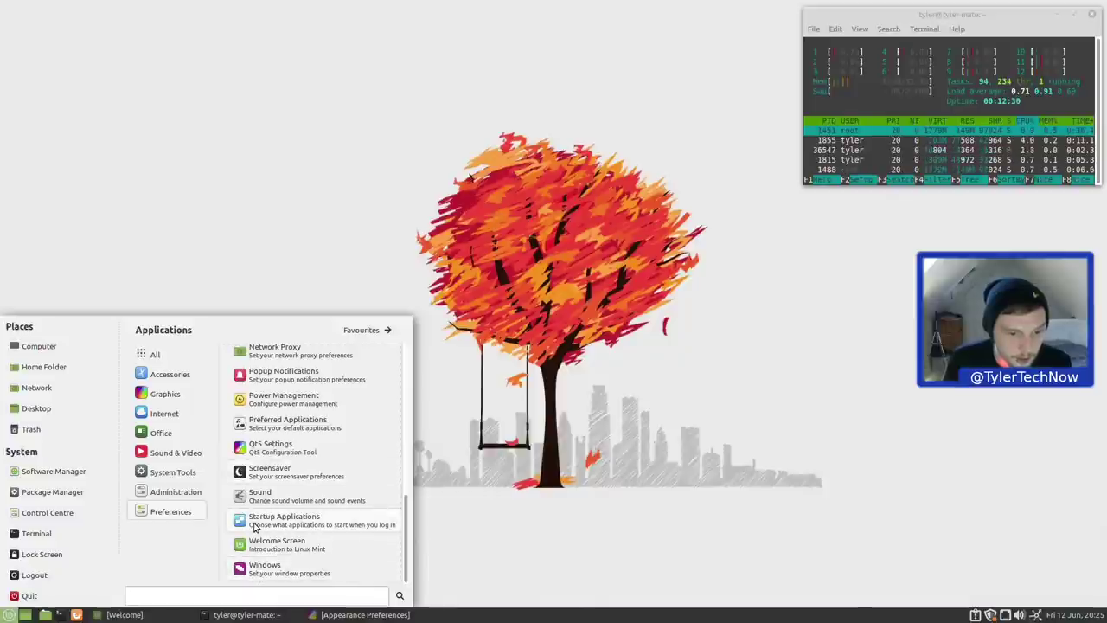
scroll(264, 430, "up", 3)
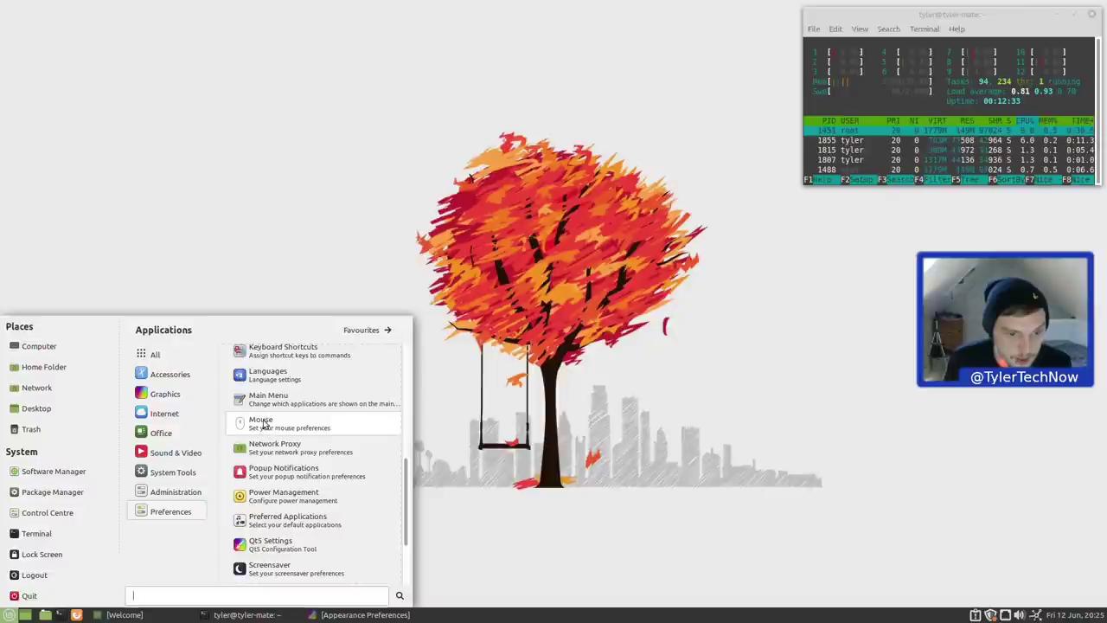
left_click(272, 399)
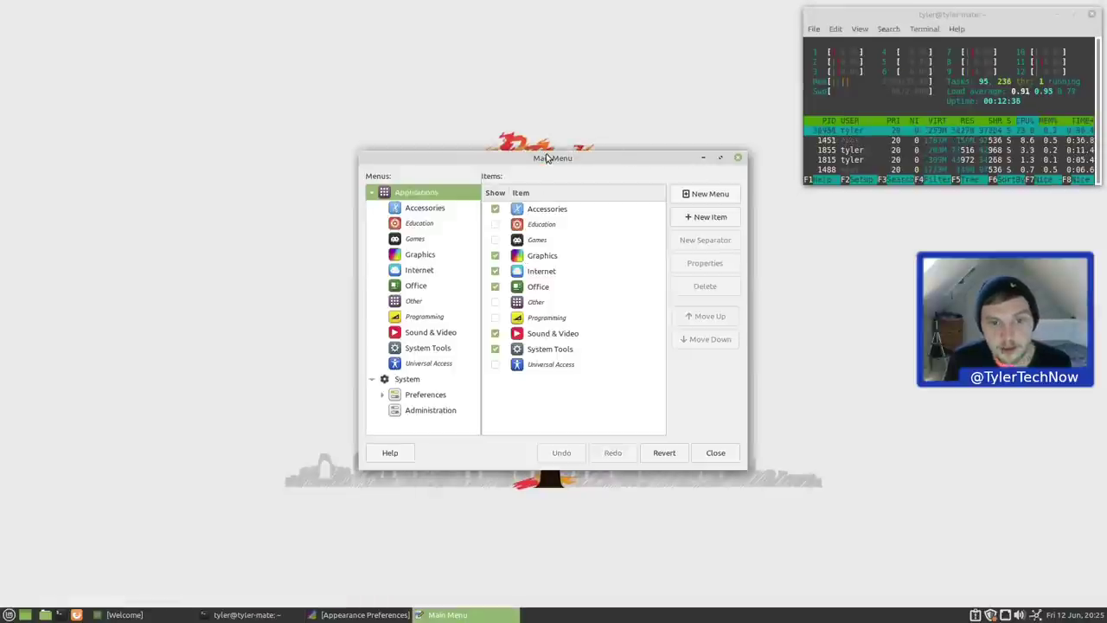
Compare the category visibility in the Main Menu editor, including Games, with the applications menu, and close the editor
left_click_drag(546, 159, 405, 132)
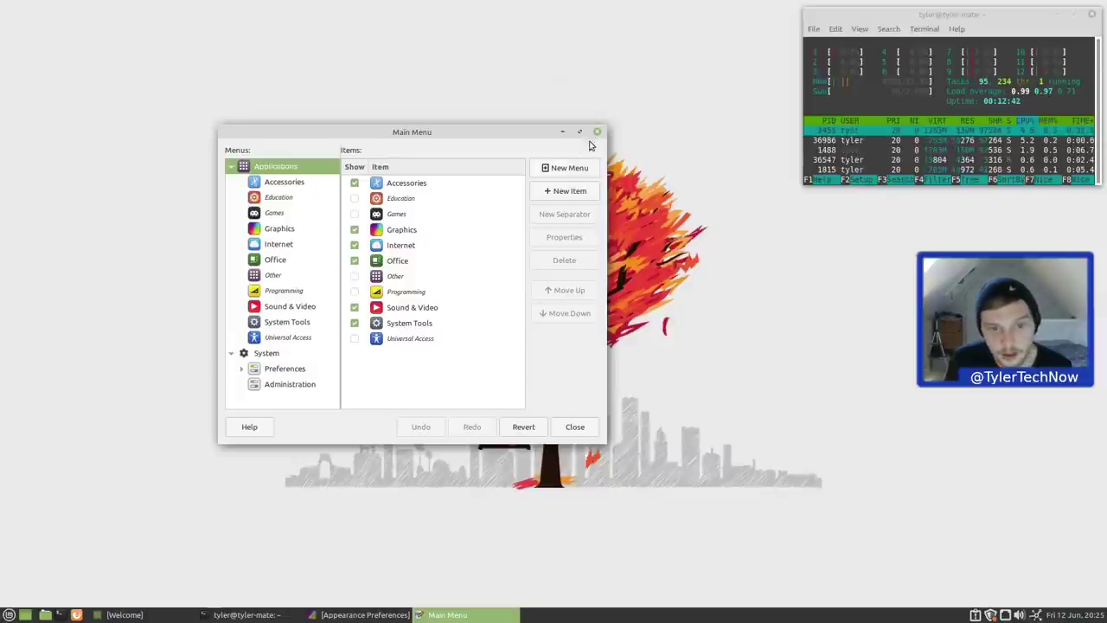
left_click(395, 213)
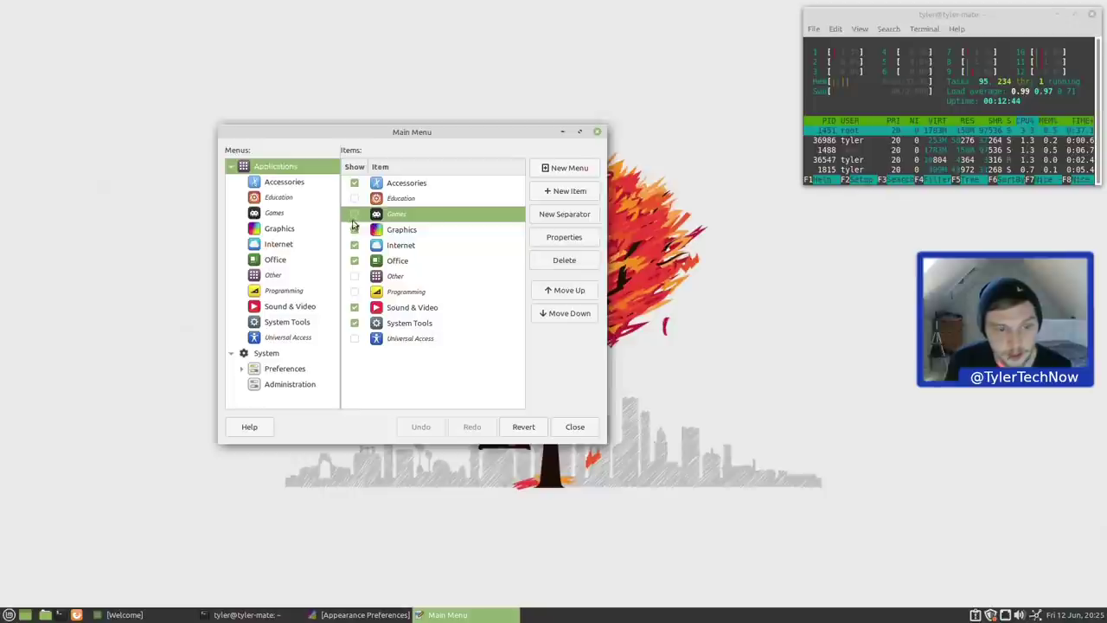
left_click(5, 615)
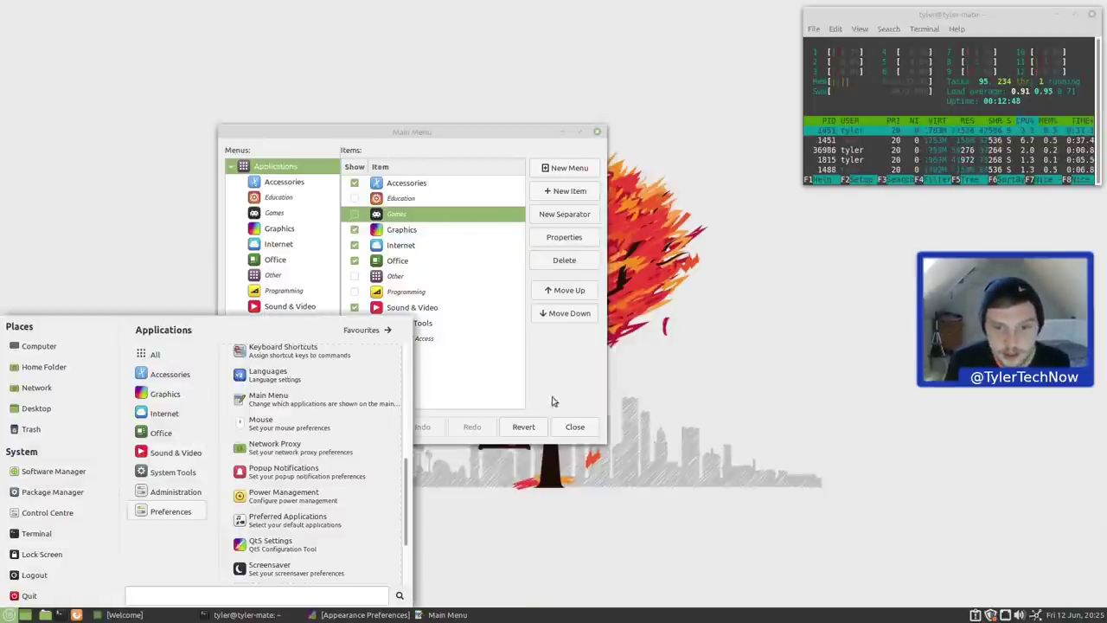
left_click(579, 374)
left_click(575, 426)
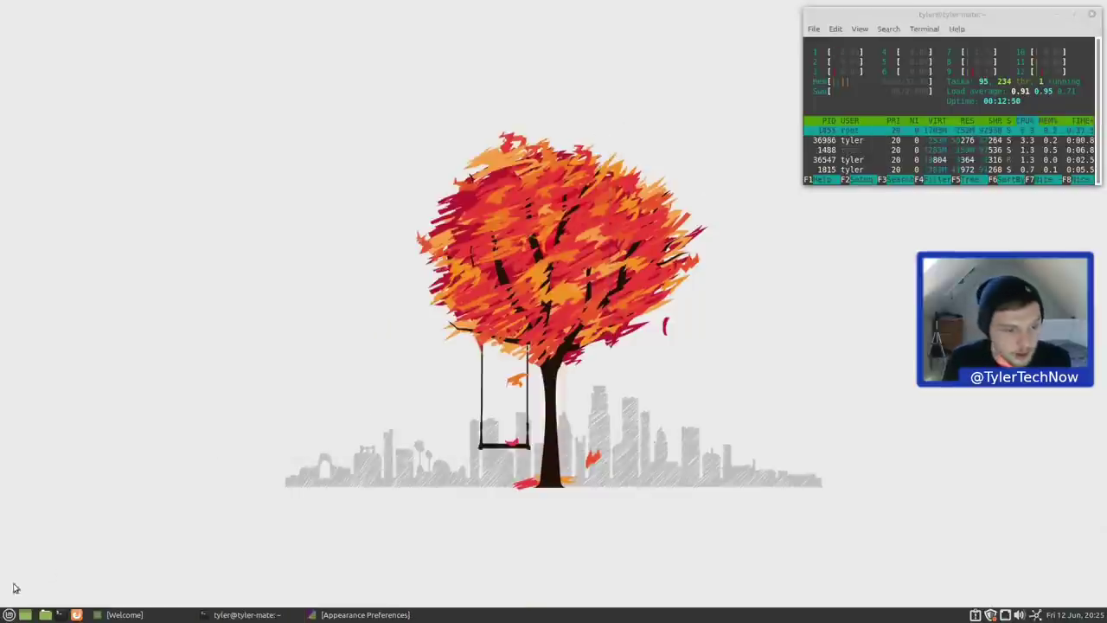
Open the Control Centre, inspect the drives listed in its Disks utility and close Disks
left_click(8, 614)
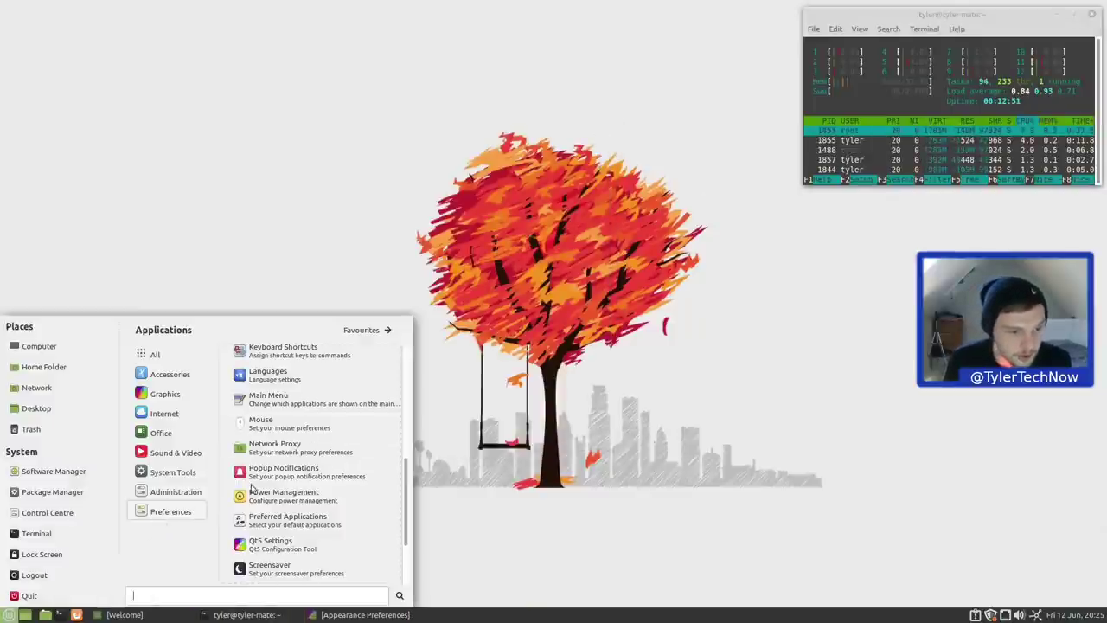
left_click(39, 513)
left_click_drag(553, 148, 506, 126)
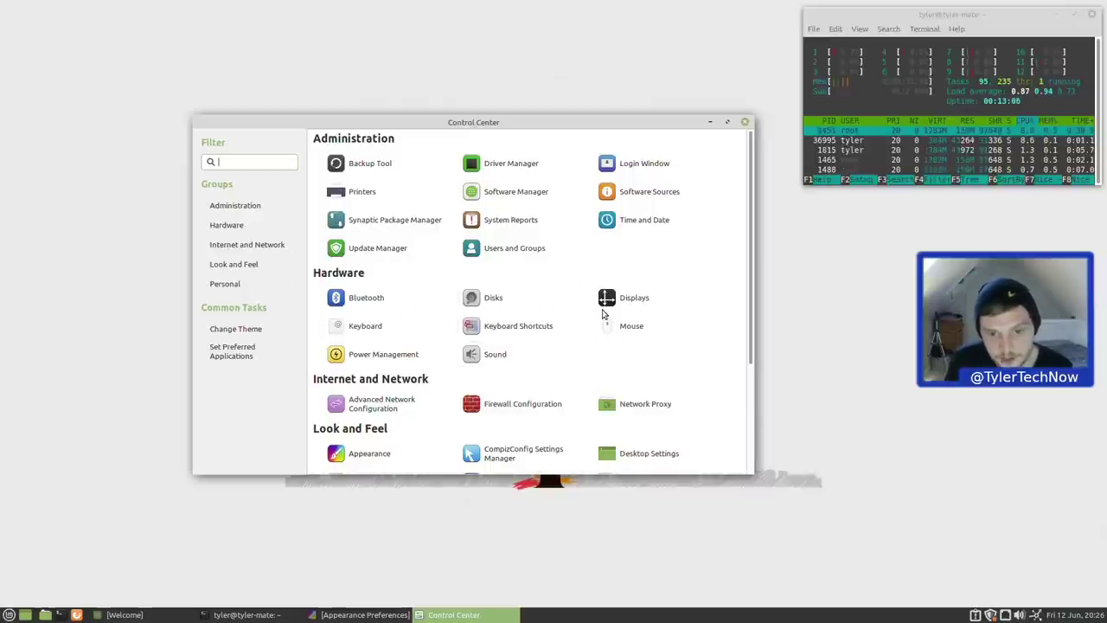
left_click(486, 296)
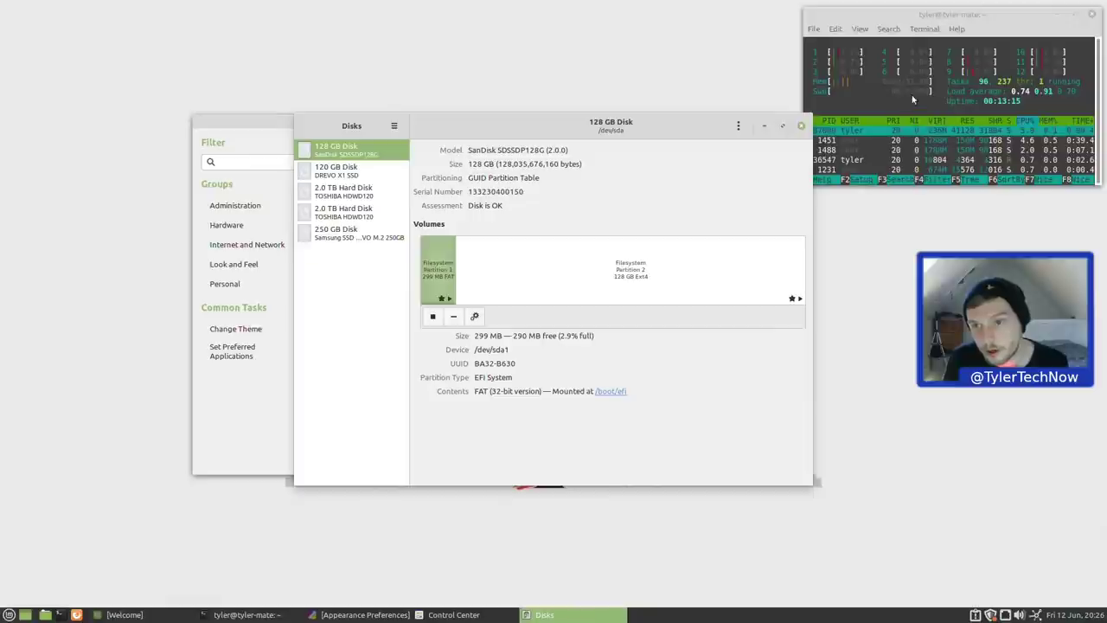
left_click(801, 127)
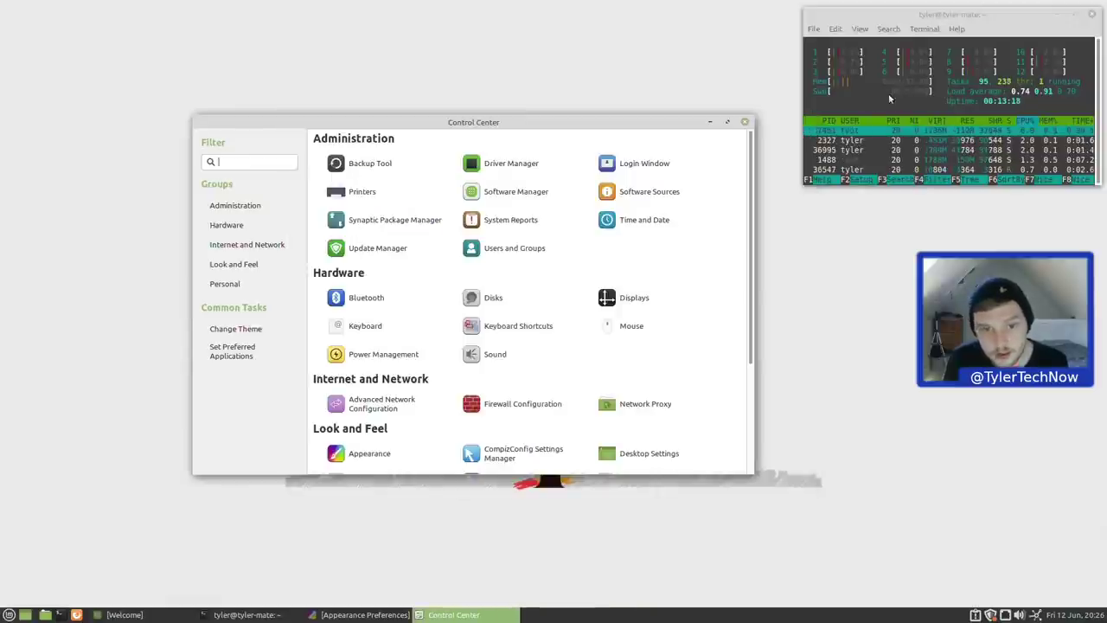
Open Appearance preferences from the Control Center, close the Control Center and move the Appearance window clear of the screen centre
scroll(497, 302, "down", 1)
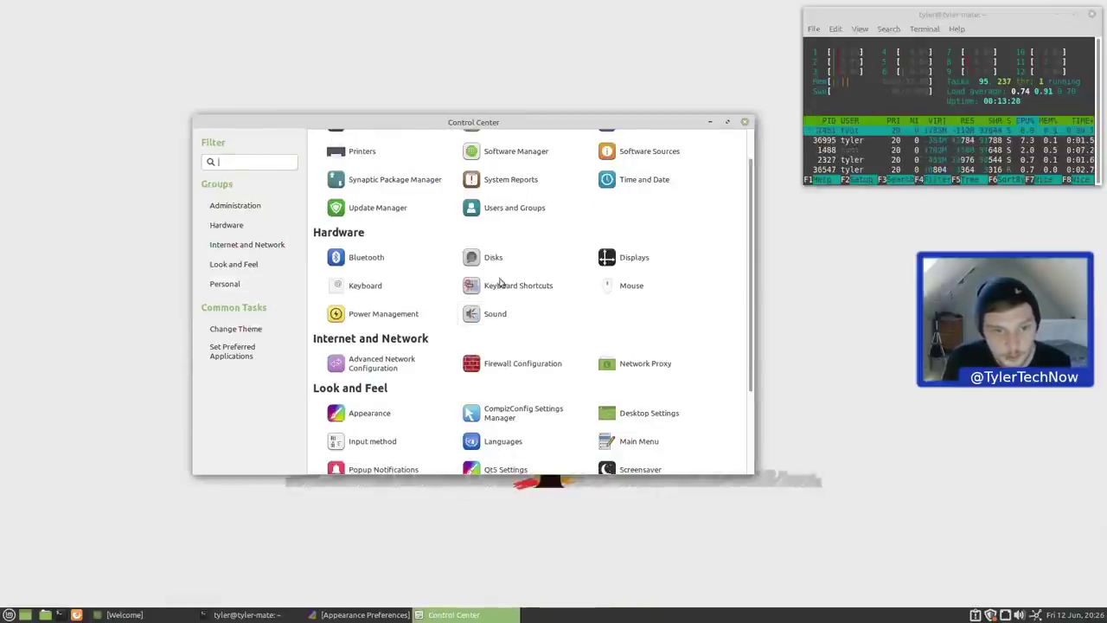
scroll(497, 299, "down", 3)
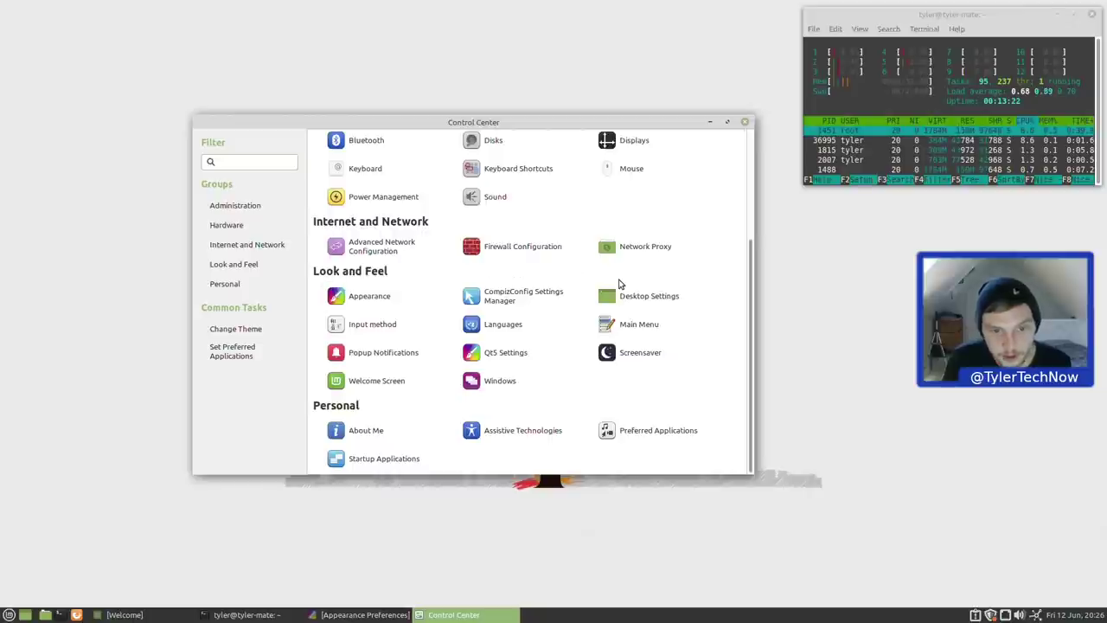
left_click(359, 296)
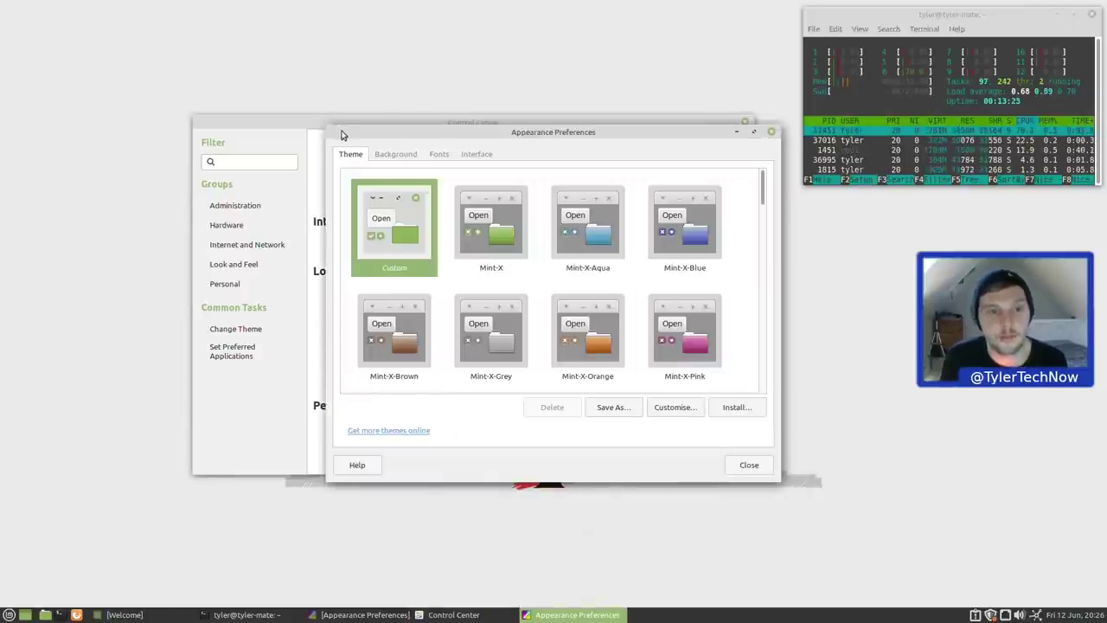
key("alt+Tab")
left_click(748, 124)
left_click_drag(623, 137, 395, 94)
Bring the Welcome window to the front, check the open Appearance Preferences windows and minimise Welcome again
left_click(168, 617)
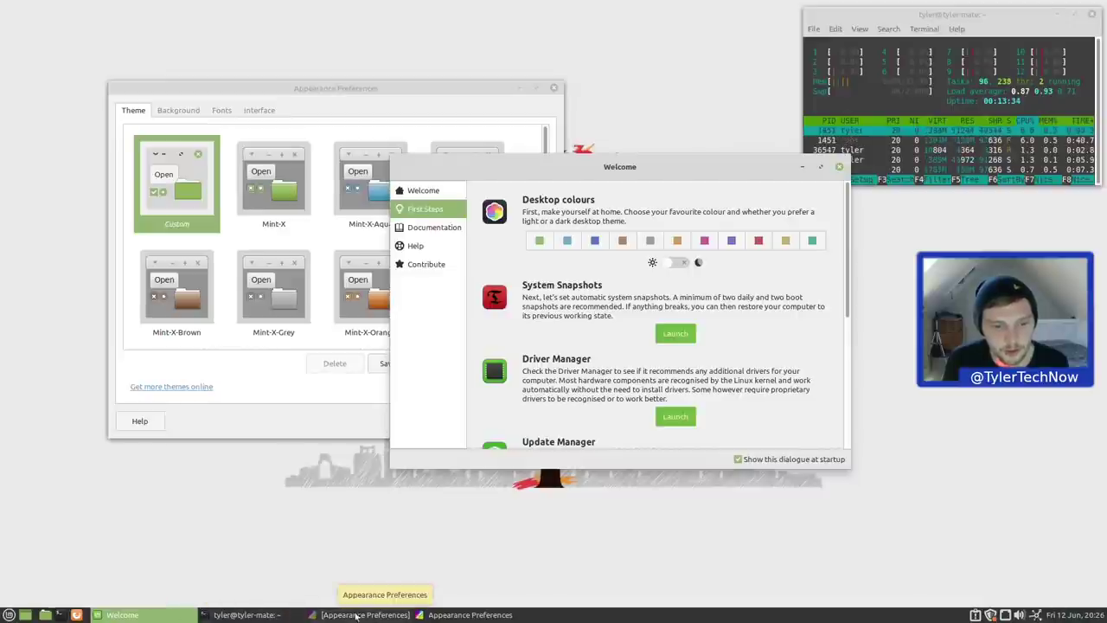
mouse_move(455, 615)
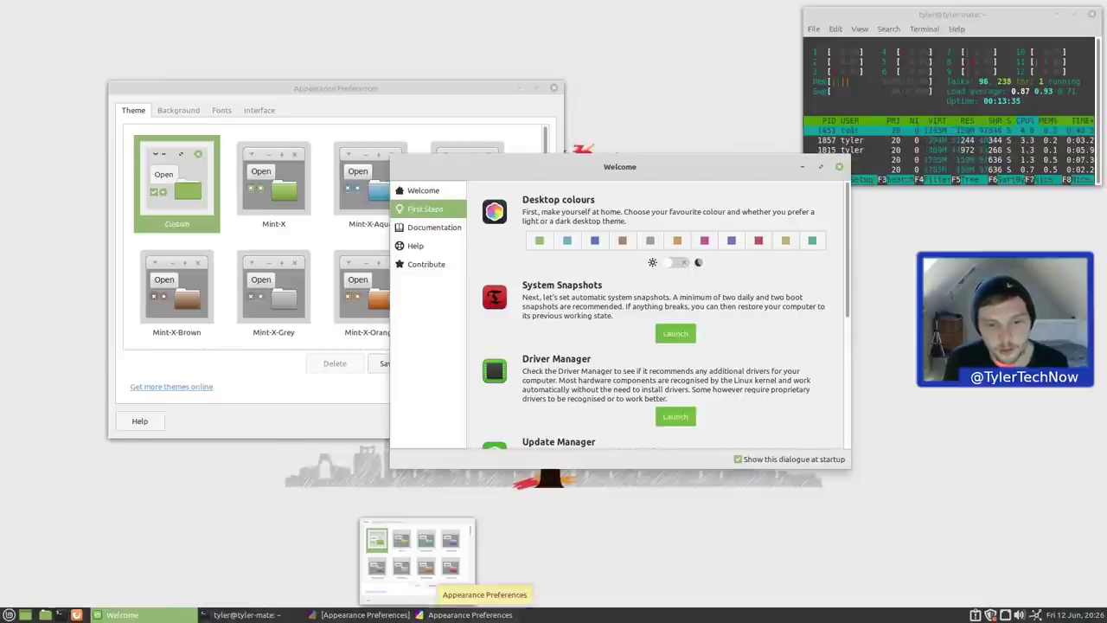
left_click(802, 169)
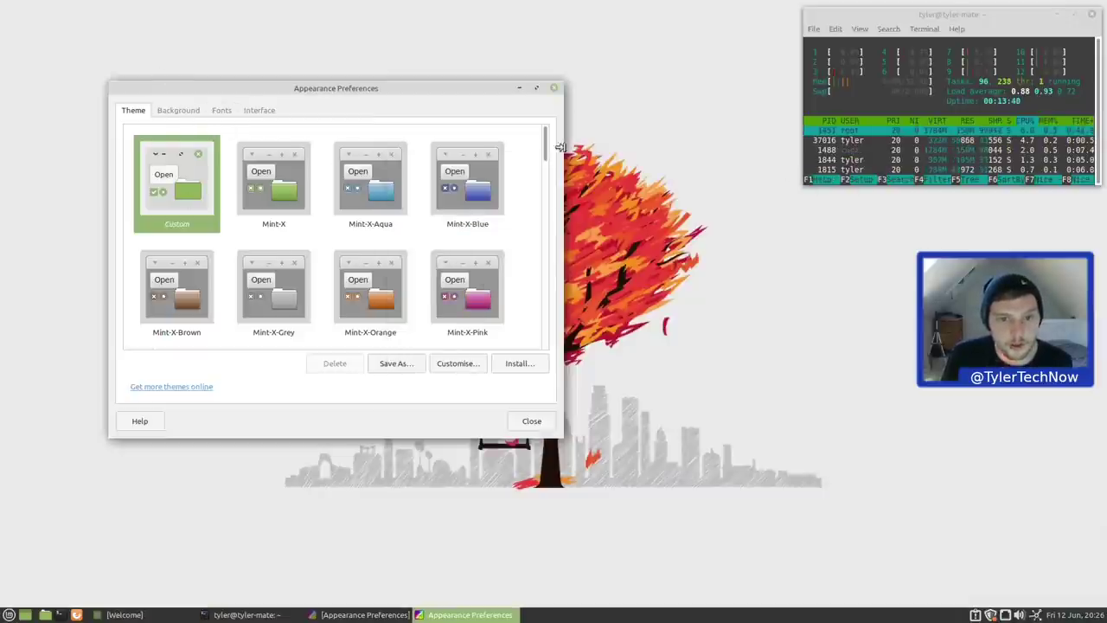
Browse the available Mint themes and the desktop background collection in Appearance Preferences
left_click_drag(546, 149, 336, 281)
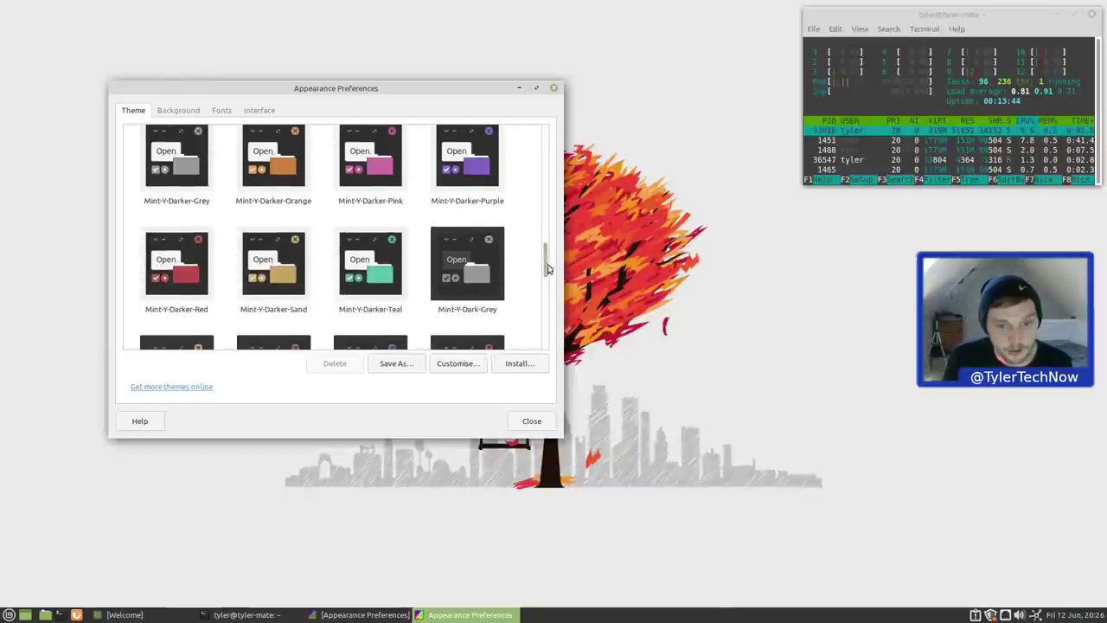
scroll(546, 247, "down", 3)
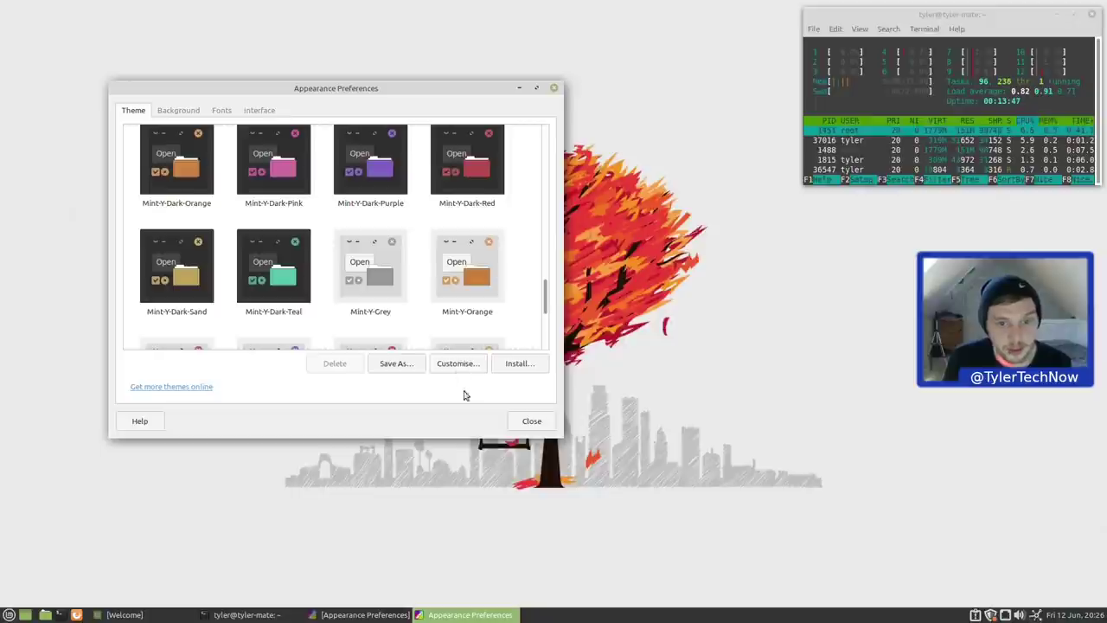
left_click(173, 110)
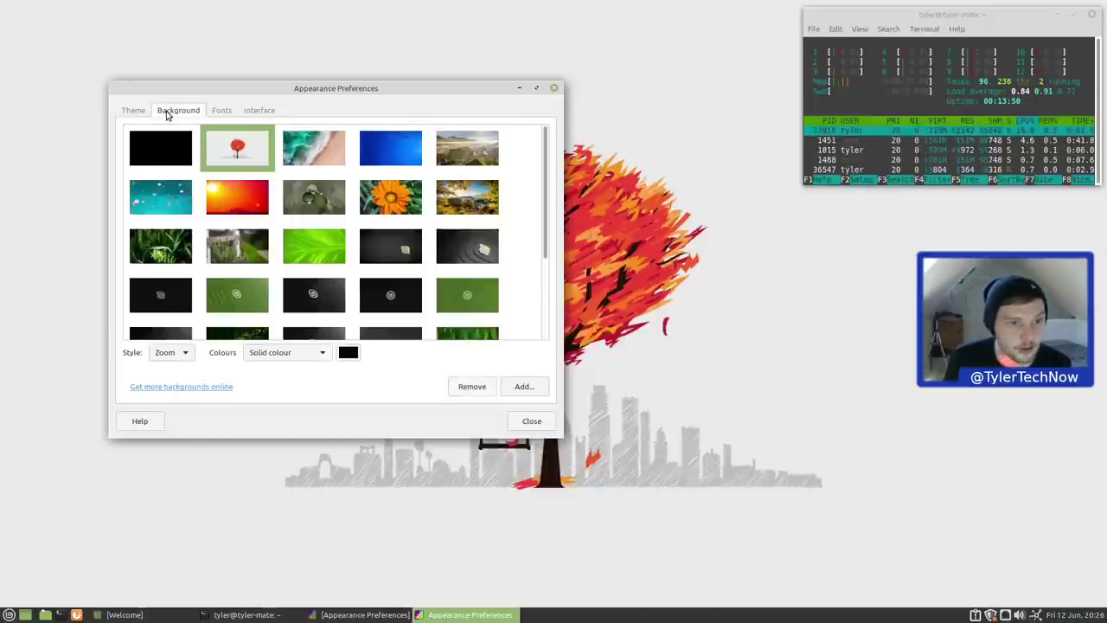
left_click_drag(547, 177, 528, 282)
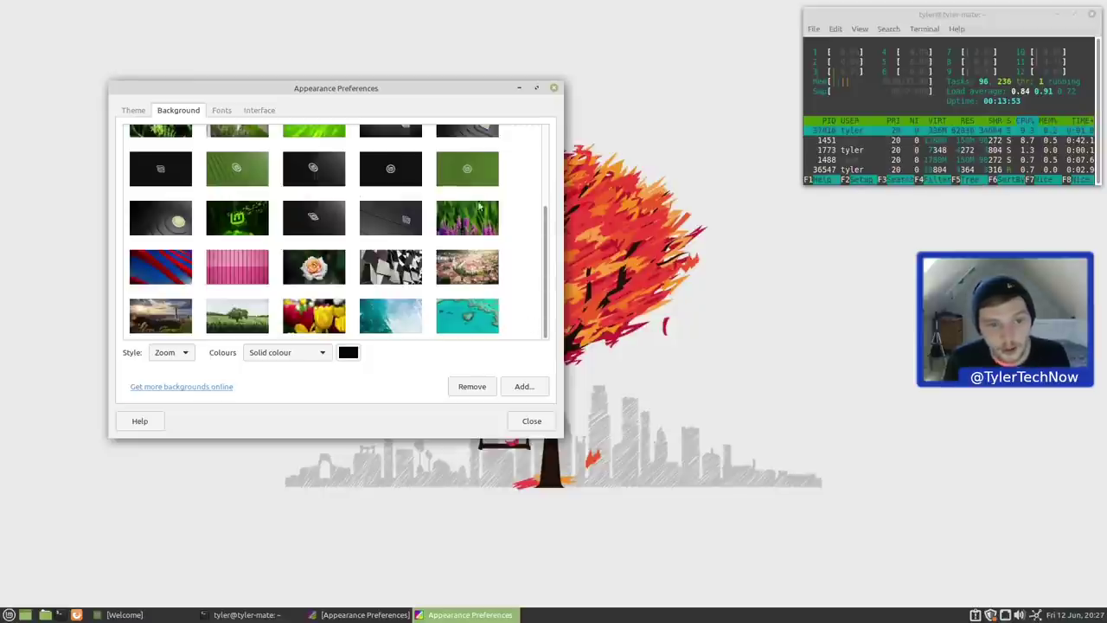
scroll(355, 253, "up", 10)
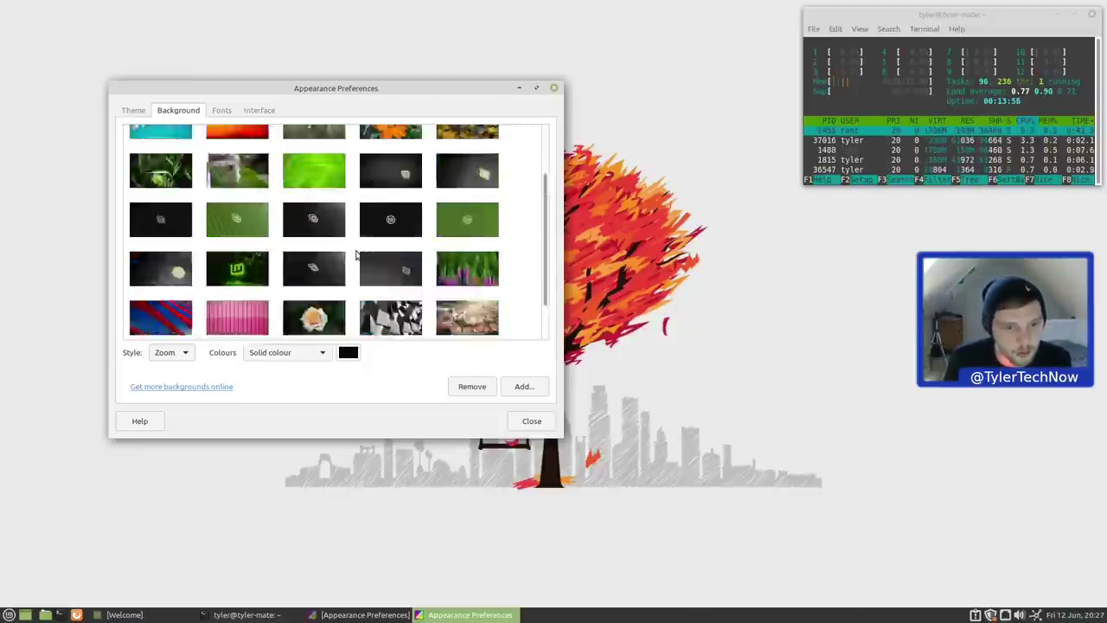
Review the font and interface options in Appearance Preferences and close the window
left_click(222, 112)
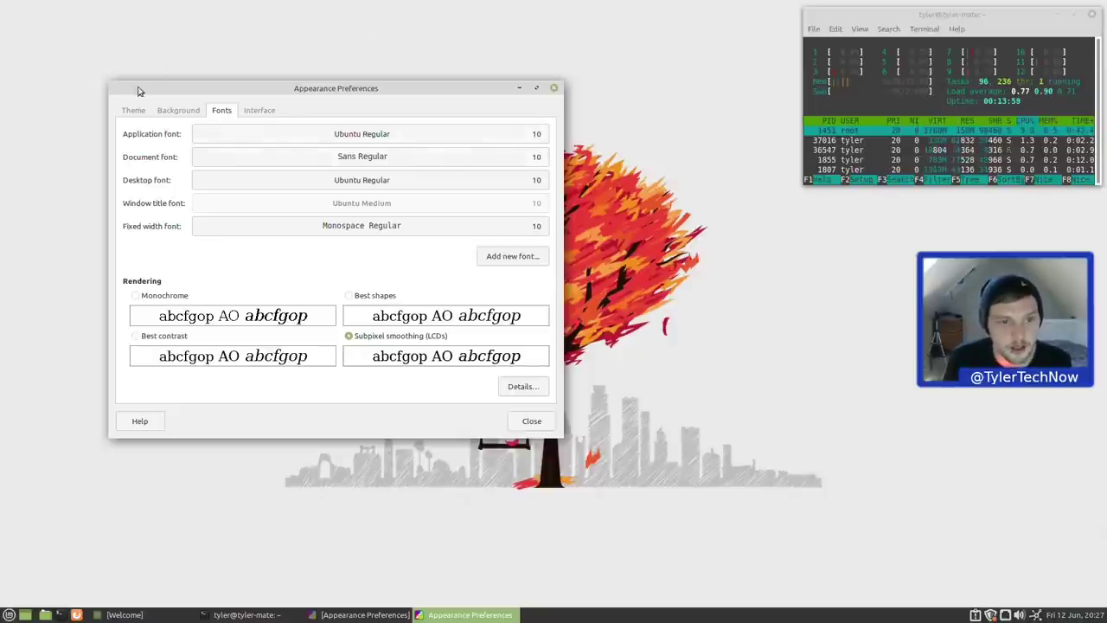
left_click(257, 112)
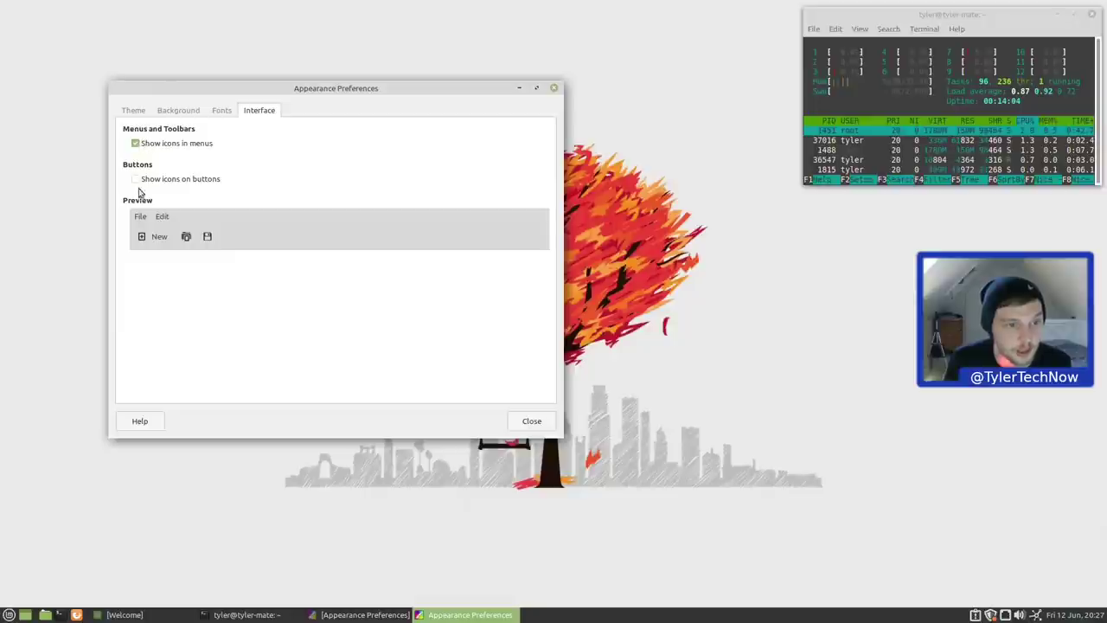
left_click_drag(315, 85, 446, 64)
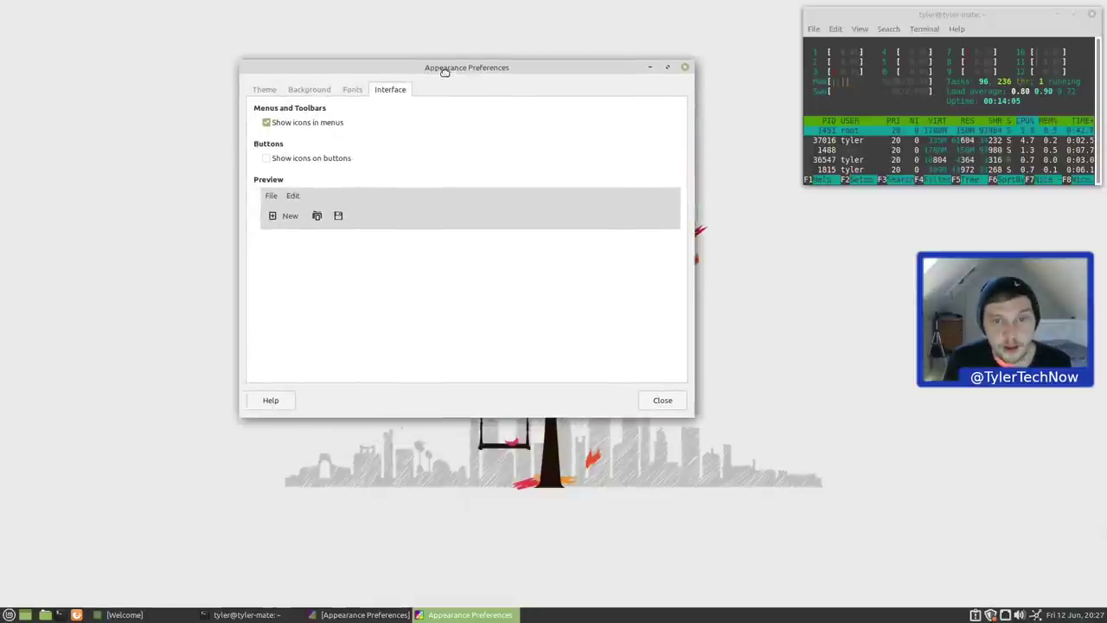
left_click(648, 404)
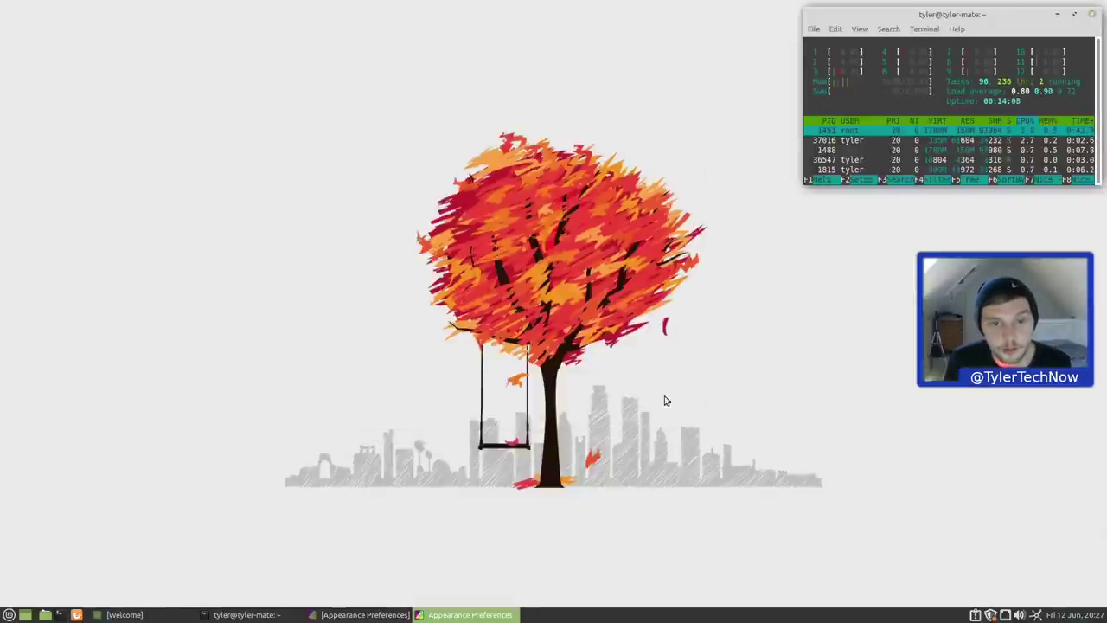
Open Firewall Configuration from the Control Centre and authenticate with the account password
left_click(9, 614)
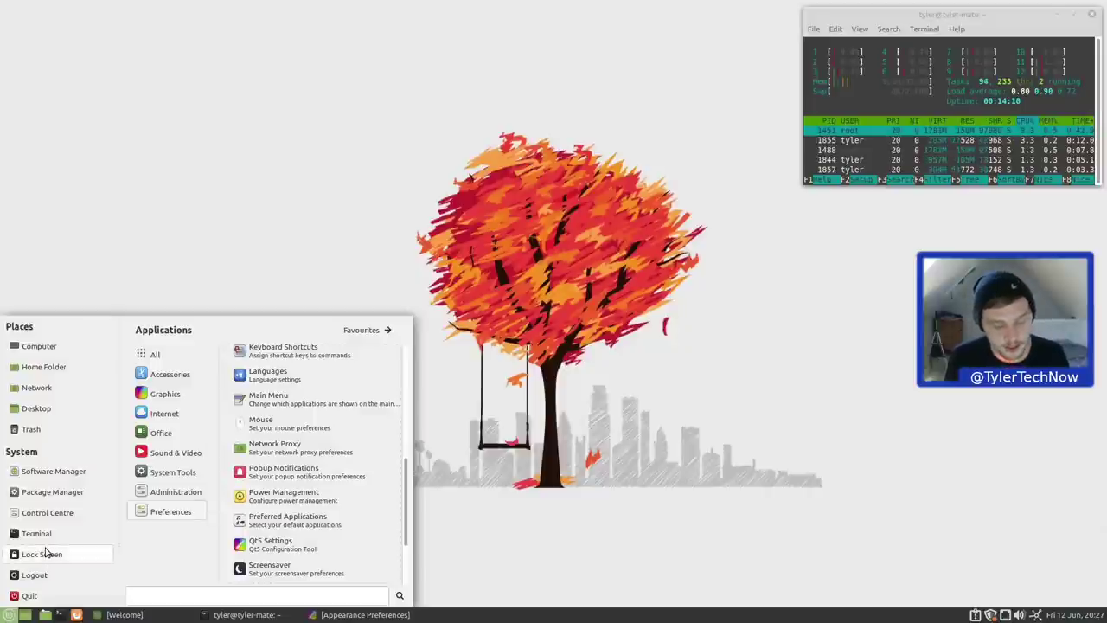
type("sett")
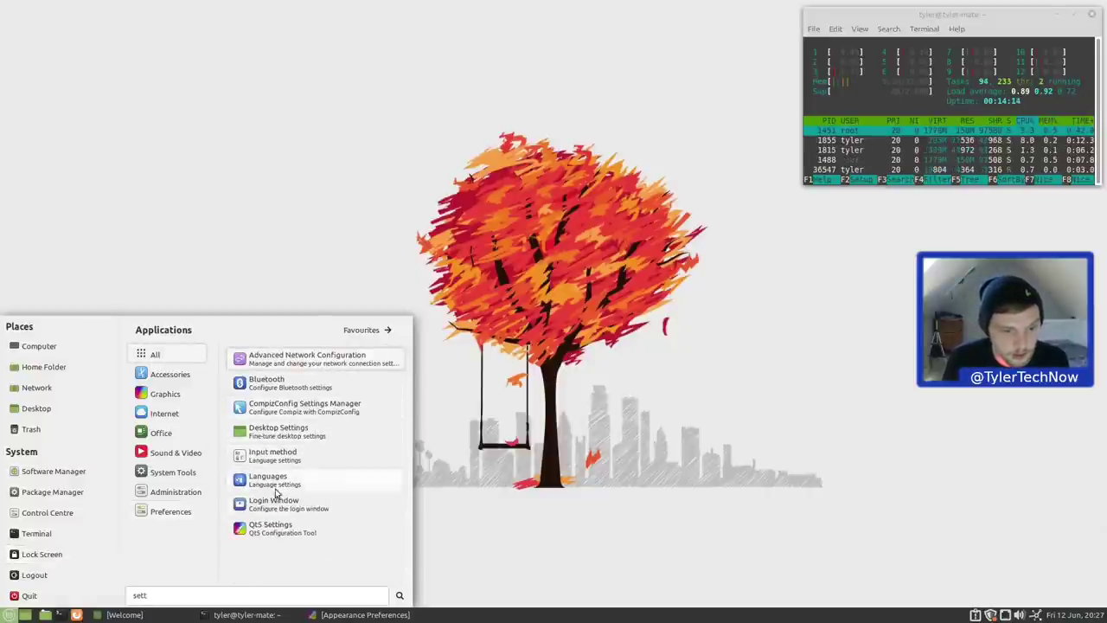
left_click(54, 512)
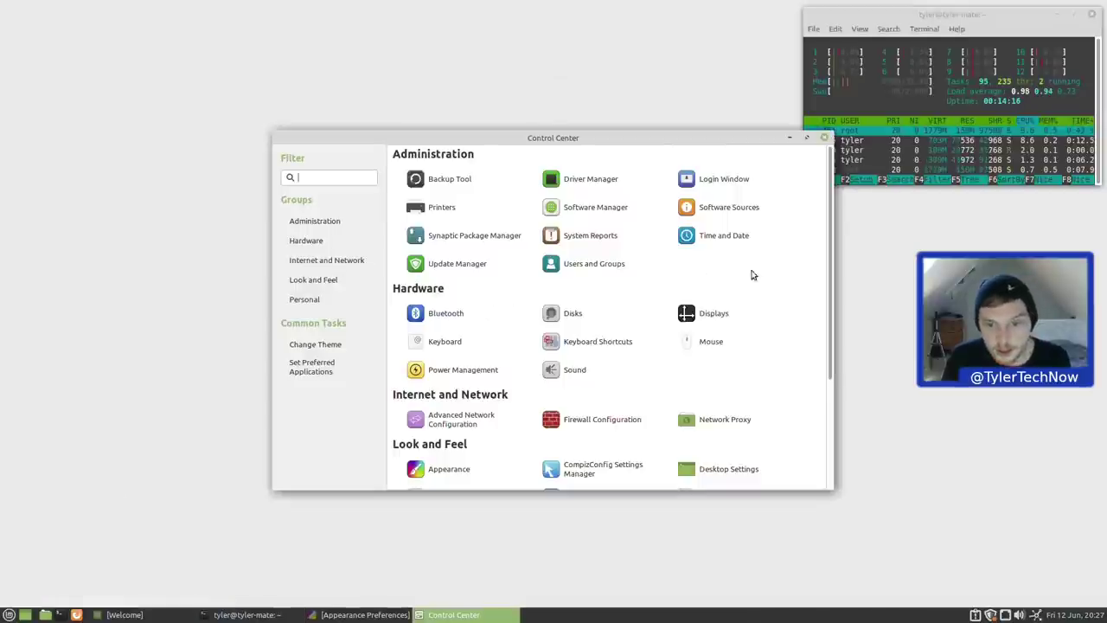
left_click(546, 424)
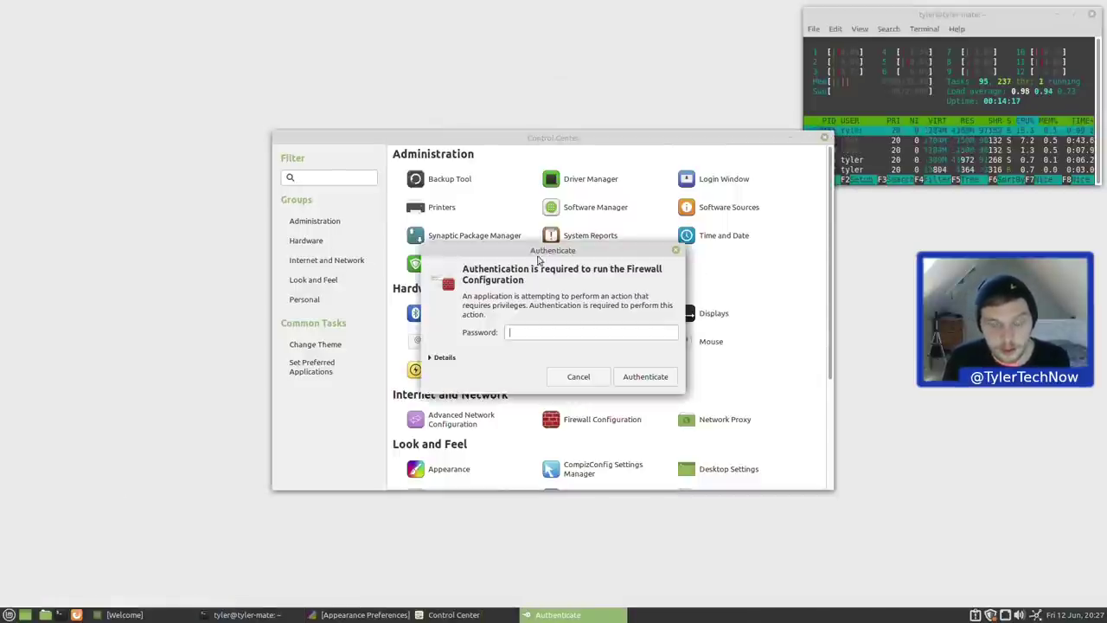
type("********")
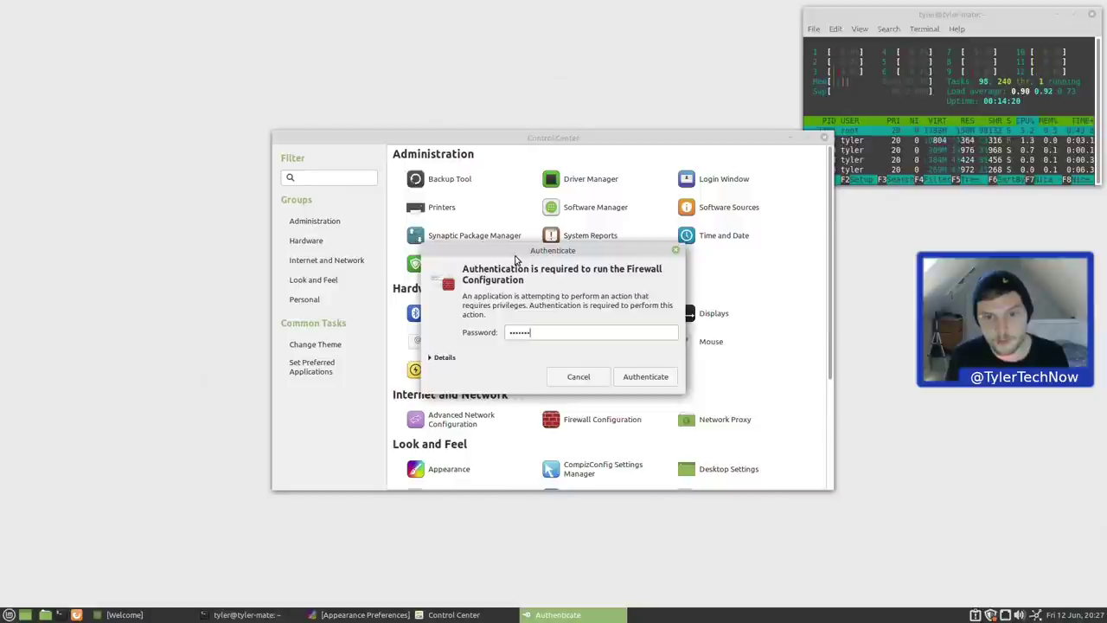
key("Return")
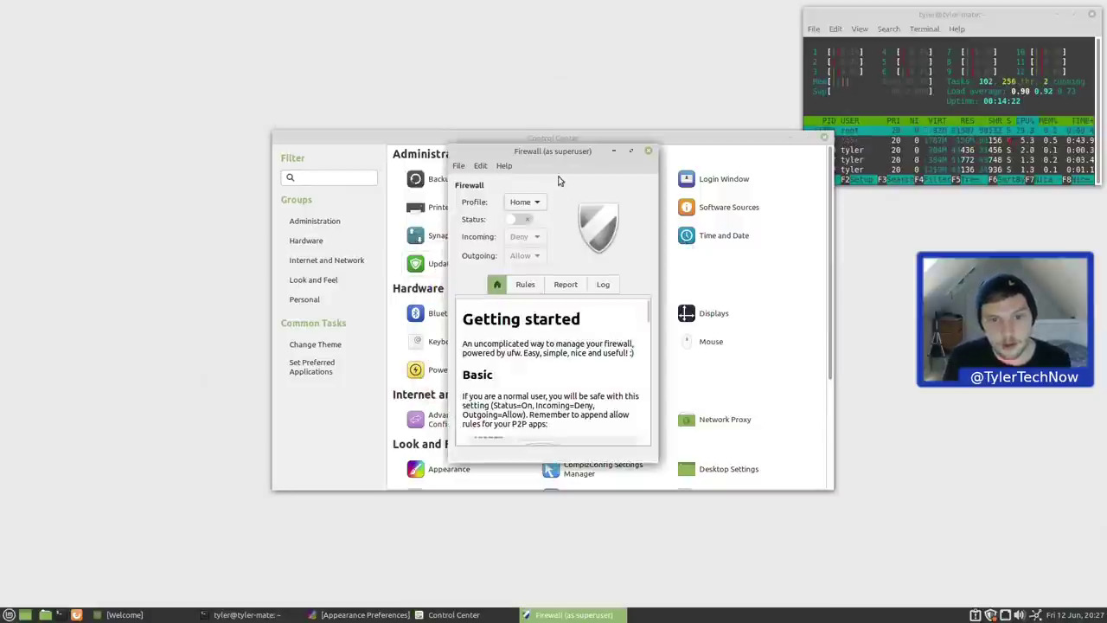
Arrange the Firewall window and the Control Center side by side without overlap
left_click_drag(558, 156, 221, 153)
left_click_drag(558, 144, 710, 117)
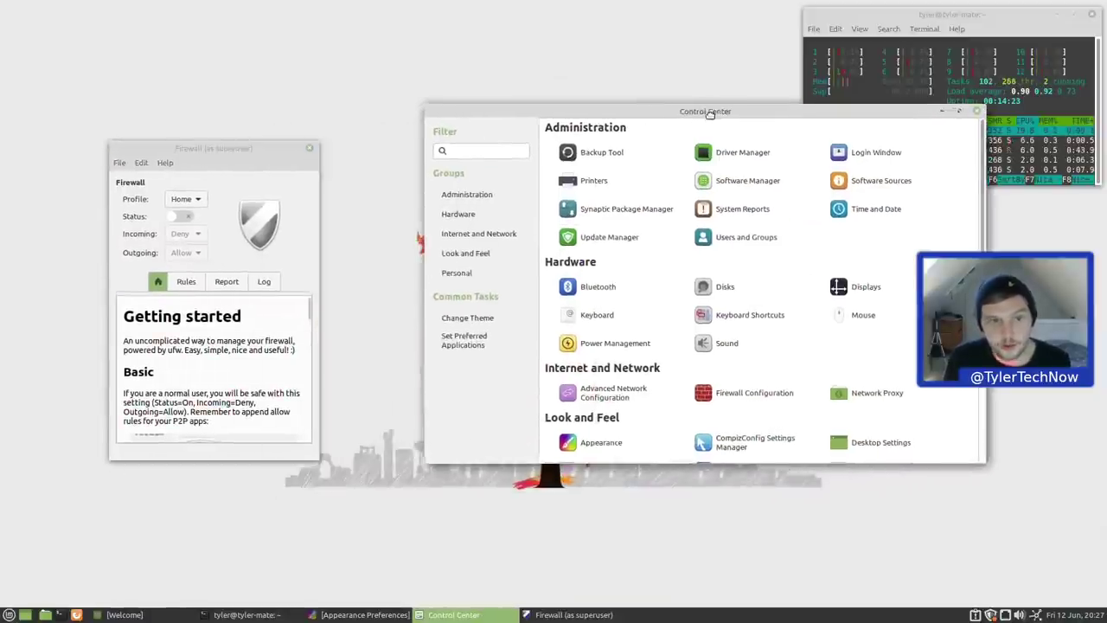
left_click_drag(252, 148, 275, 135)
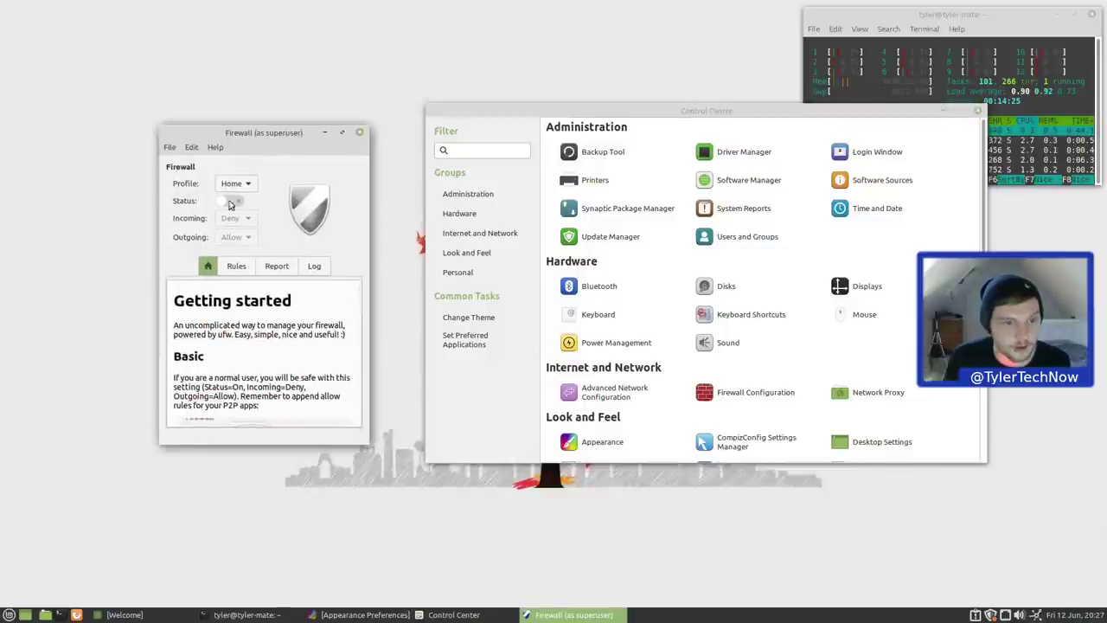
Examine the firewall's getting started, rules, report and log pages
left_click(236, 266)
left_click(277, 266)
left_click(208, 266)
left_click(241, 267)
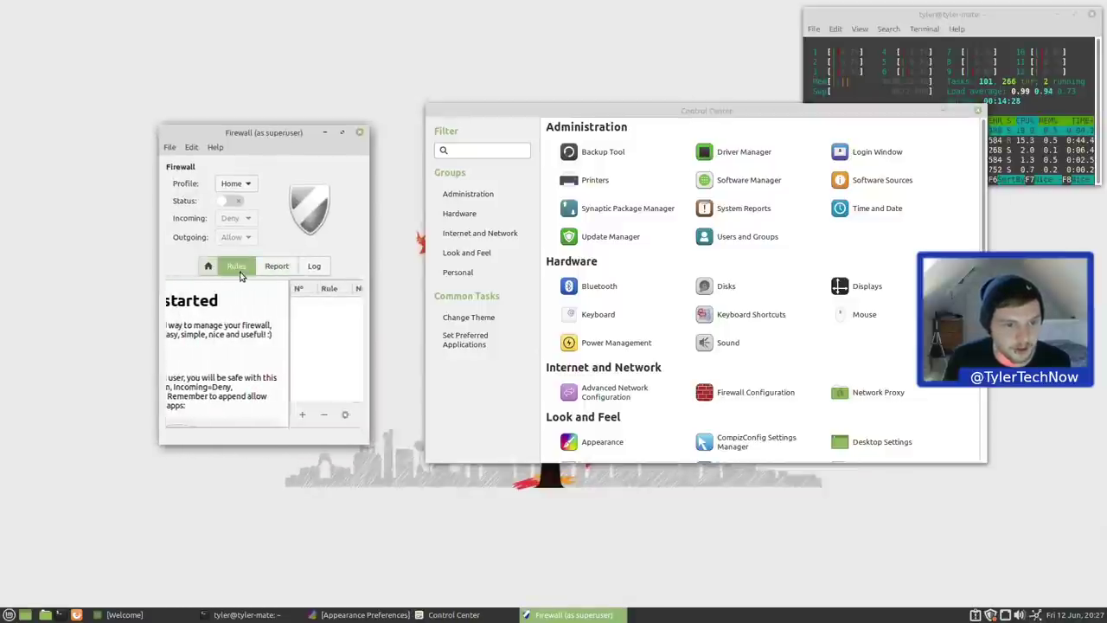
left_click(276, 266)
left_click(314, 266)
left_click(279, 267)
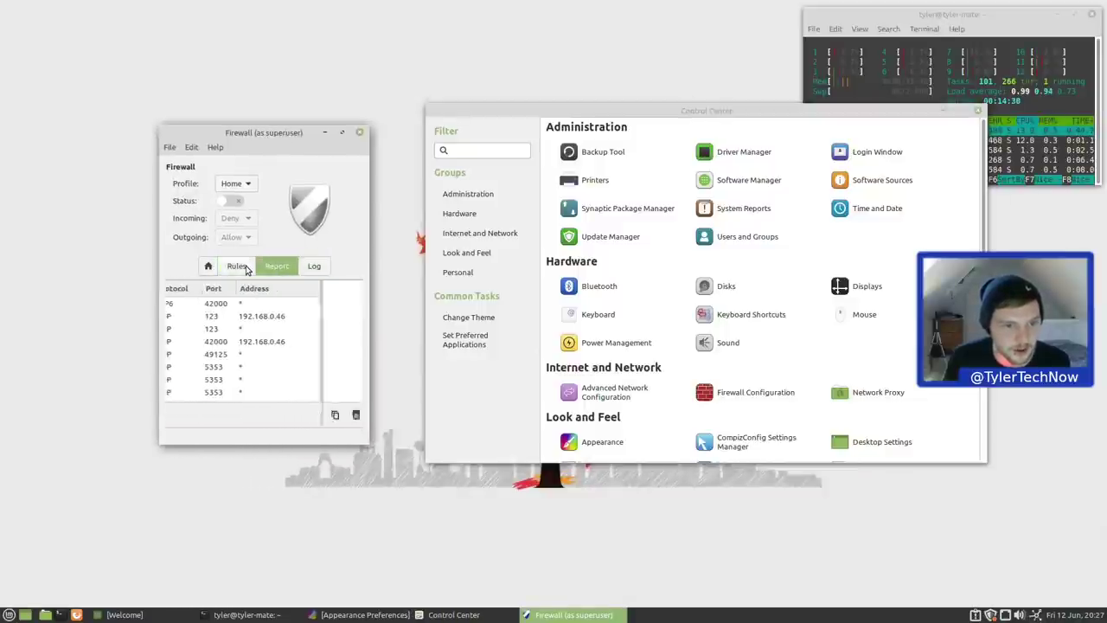
left_click(238, 267)
left_click(210, 267)
left_click(232, 268)
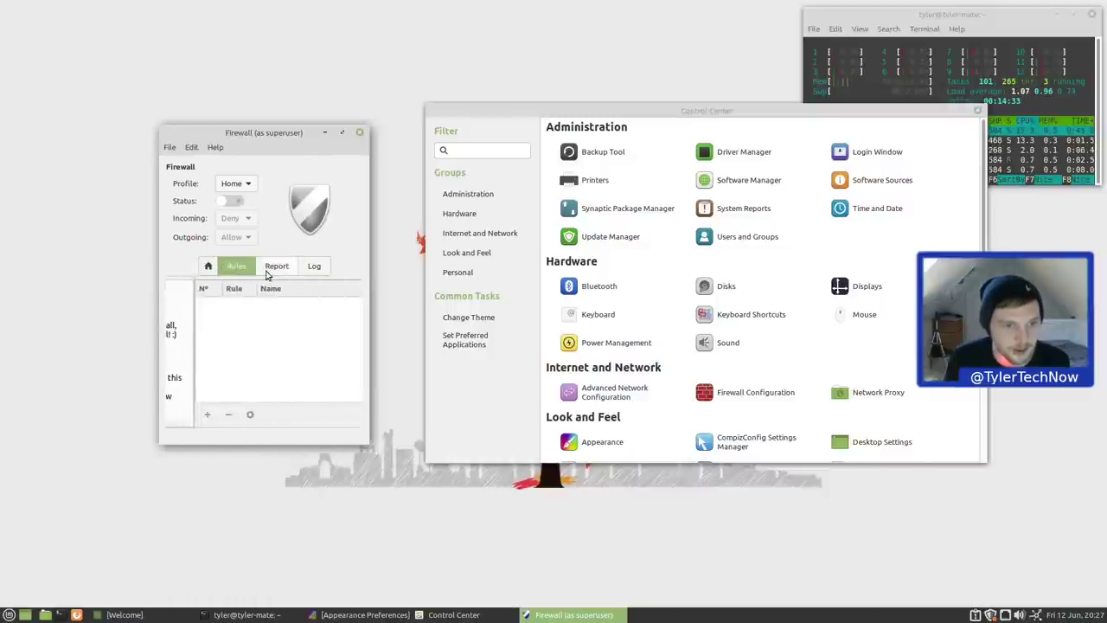
left_click(275, 267)
left_click(314, 268)
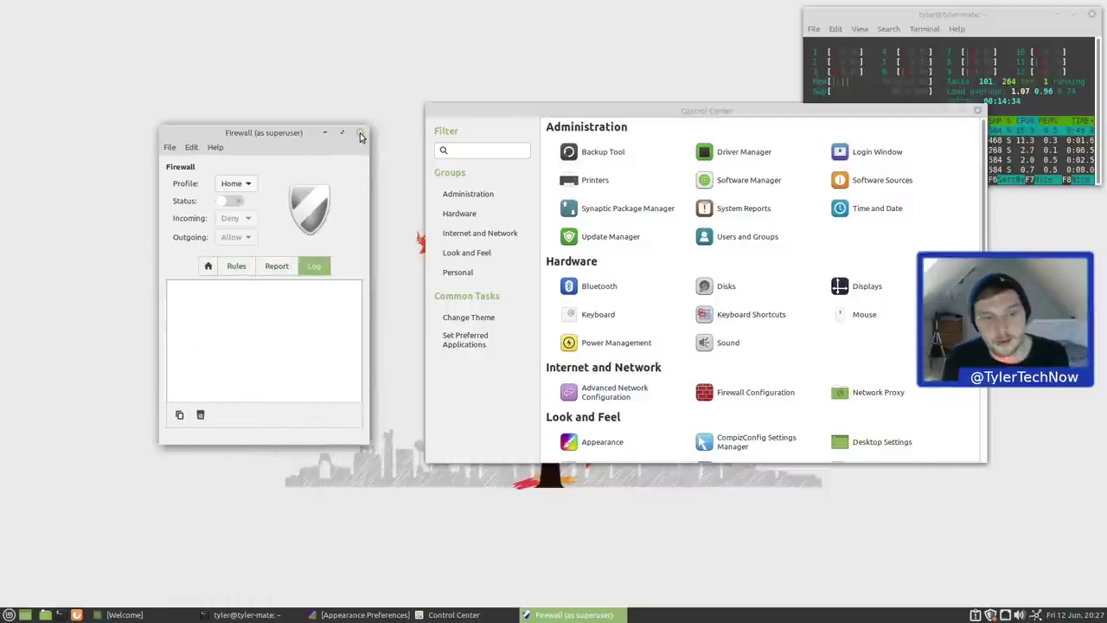
Look through the firewall's report, rules, getting started and log pages once more, and close the Firewall window
left_click(278, 267)
left_click(236, 267)
left_click(208, 267)
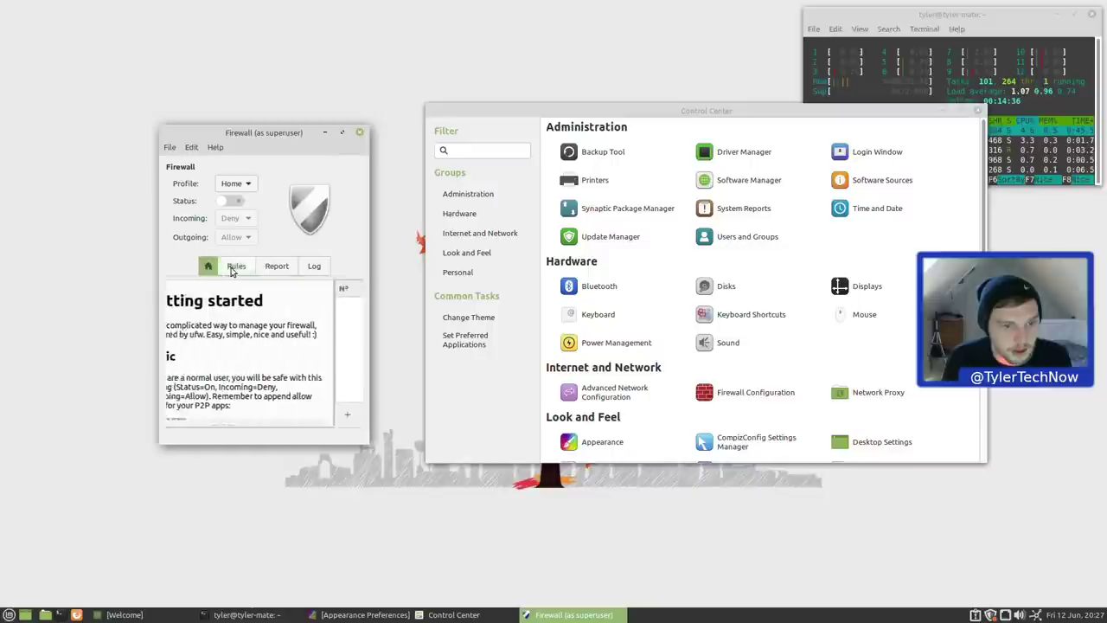
left_click(233, 267)
left_click(276, 267)
left_click(314, 267)
left_click(275, 267)
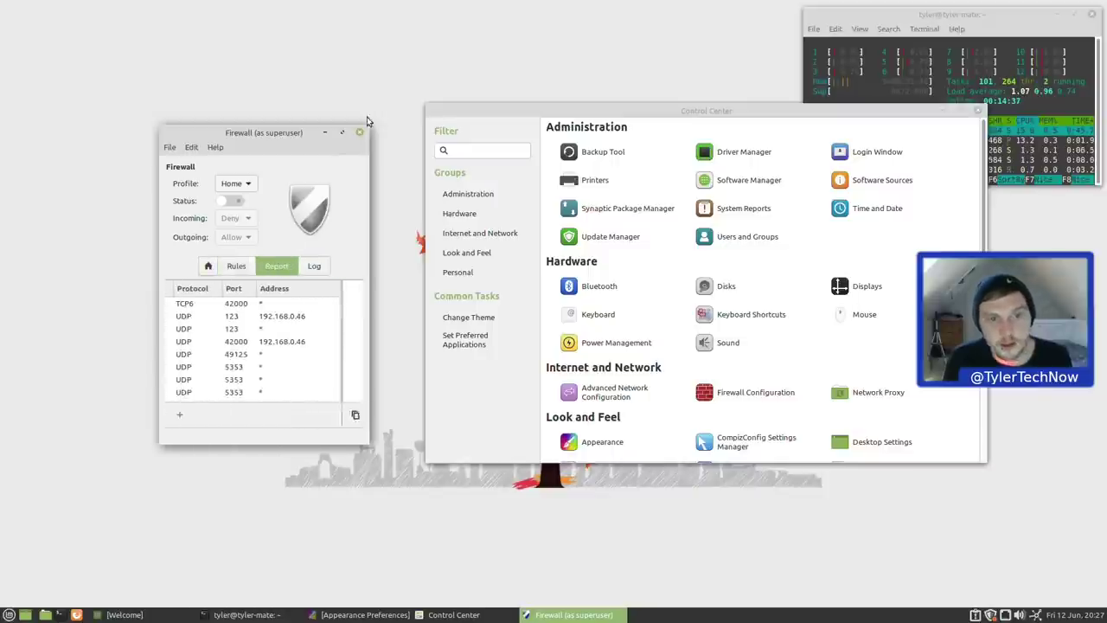
left_click(359, 132)
Move the Control Center clear of the terminal and open the Windows preferences to review the behaviour and placement options
scroll(863, 299, "down", 4)
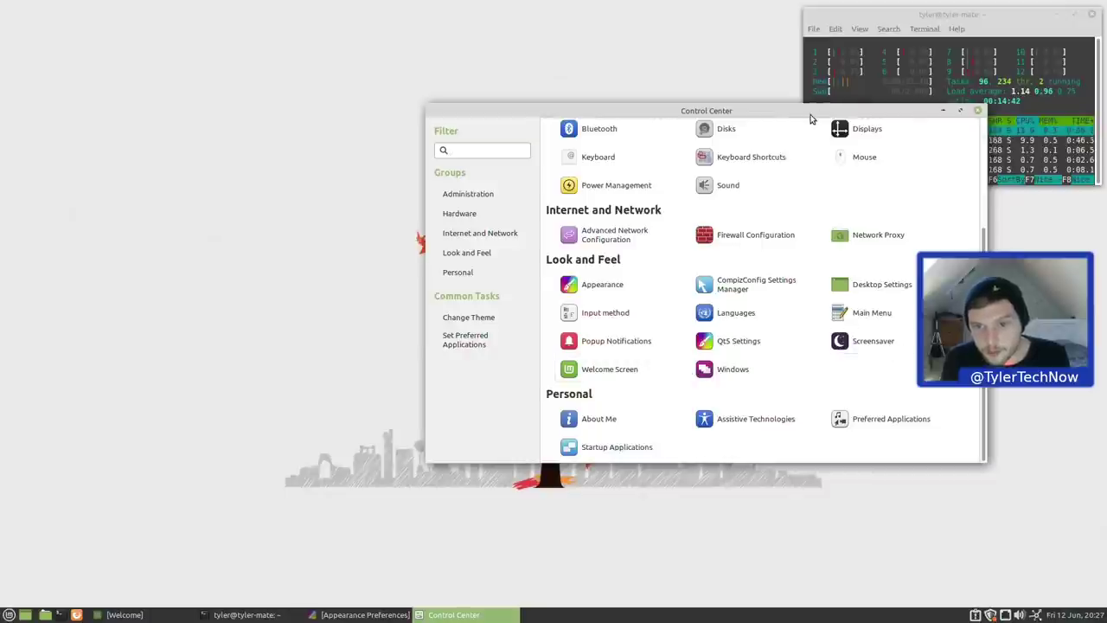
left_click_drag(812, 118, 515, 85)
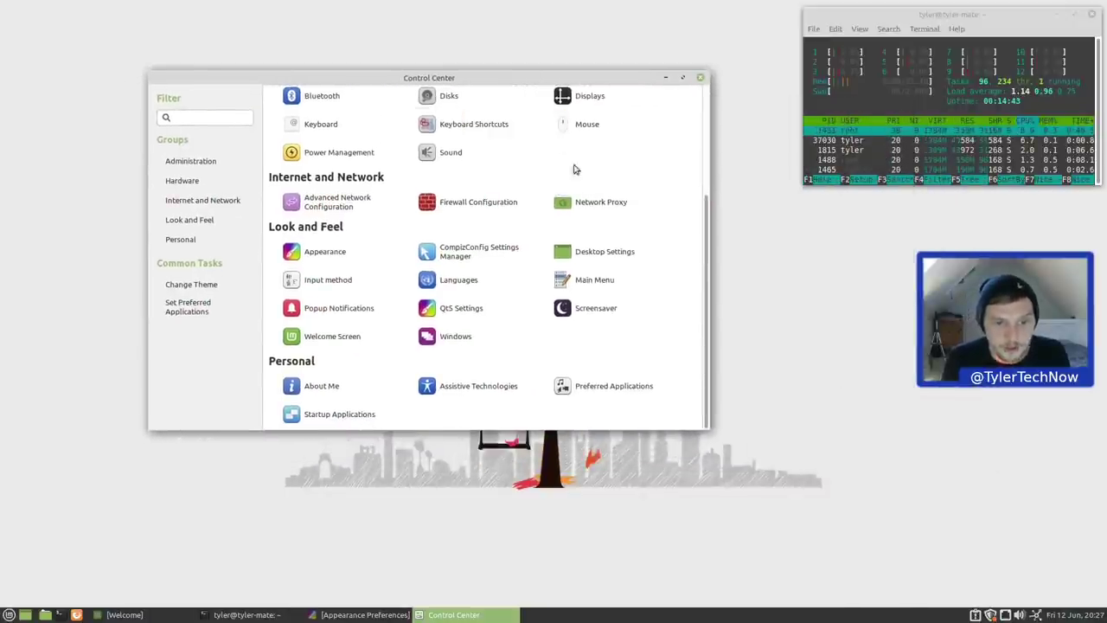
left_click(456, 335)
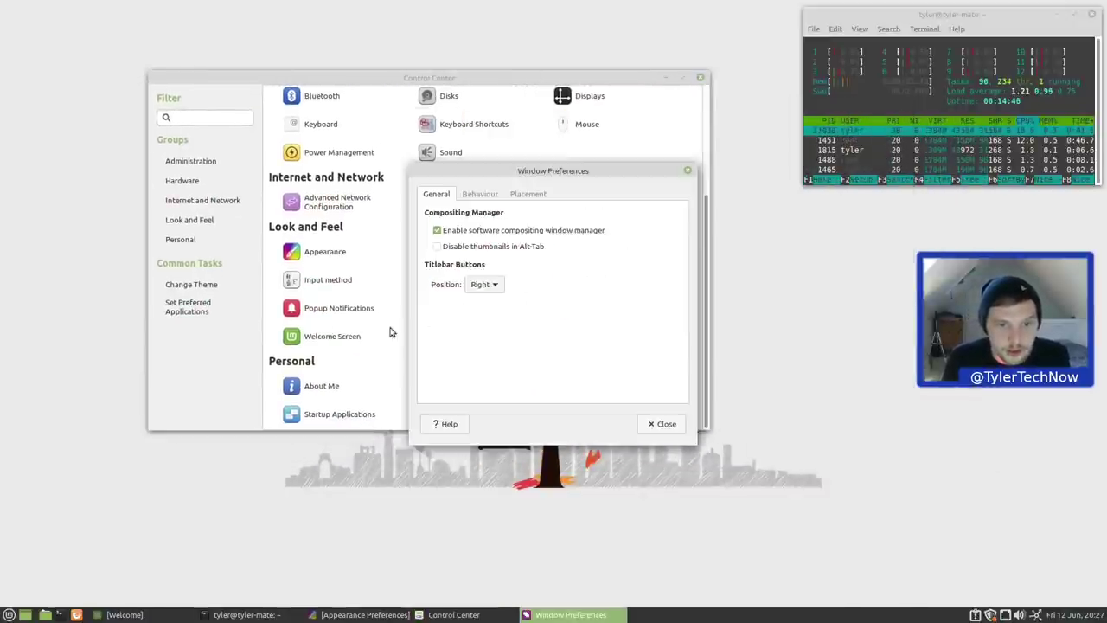
left_click(493, 194)
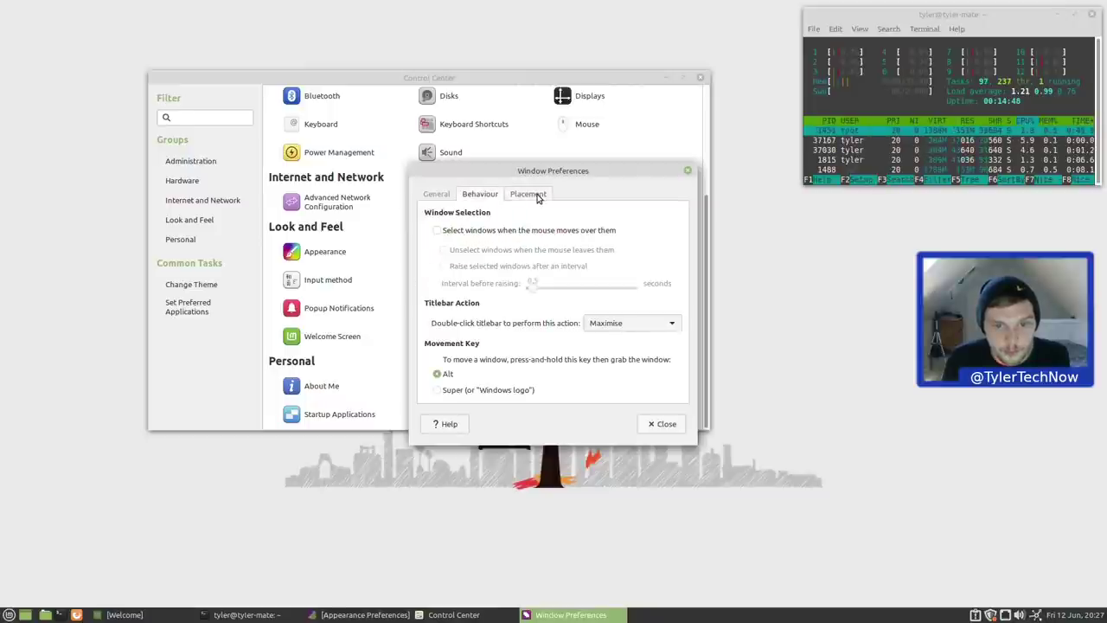
left_click(537, 196)
Enable selecting windows when the mouse moves over them and try it between Window Preferences and the Control Center
left_click(491, 195)
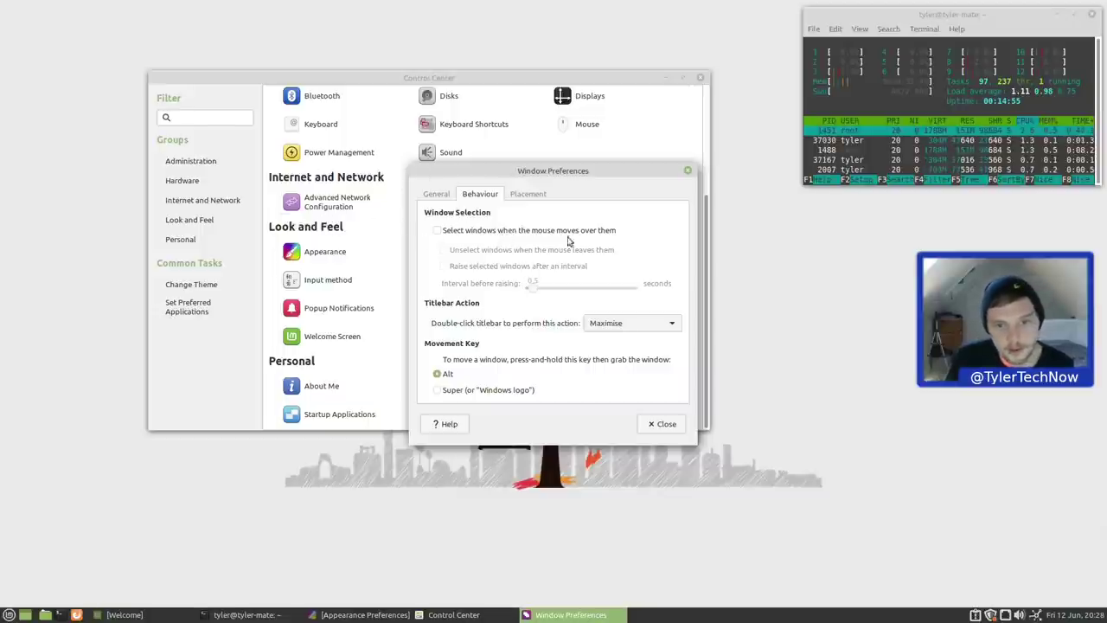
mouse_move(372, 234)
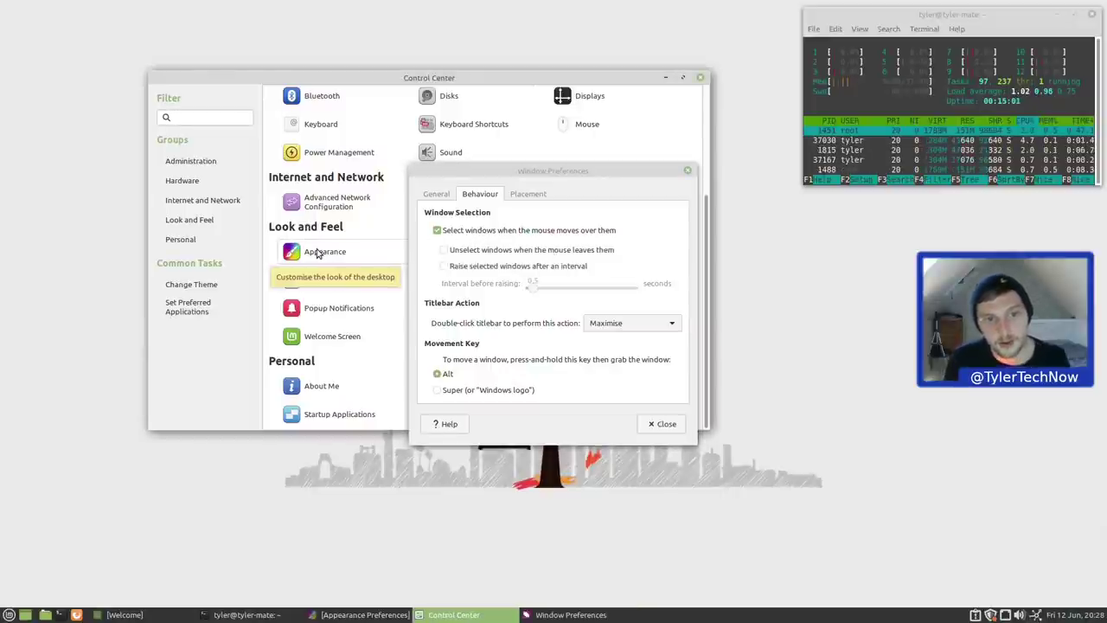
key("alt+Tab")
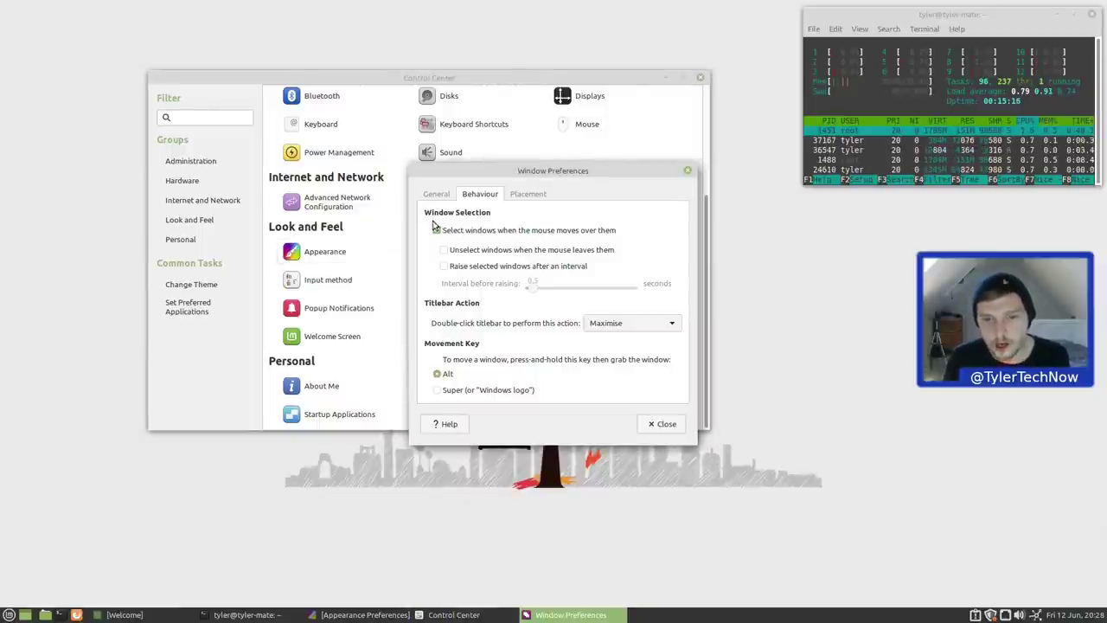
Review the General and Placement options for windows and close Window Preferences
left_click(528, 194)
left_click(438, 195)
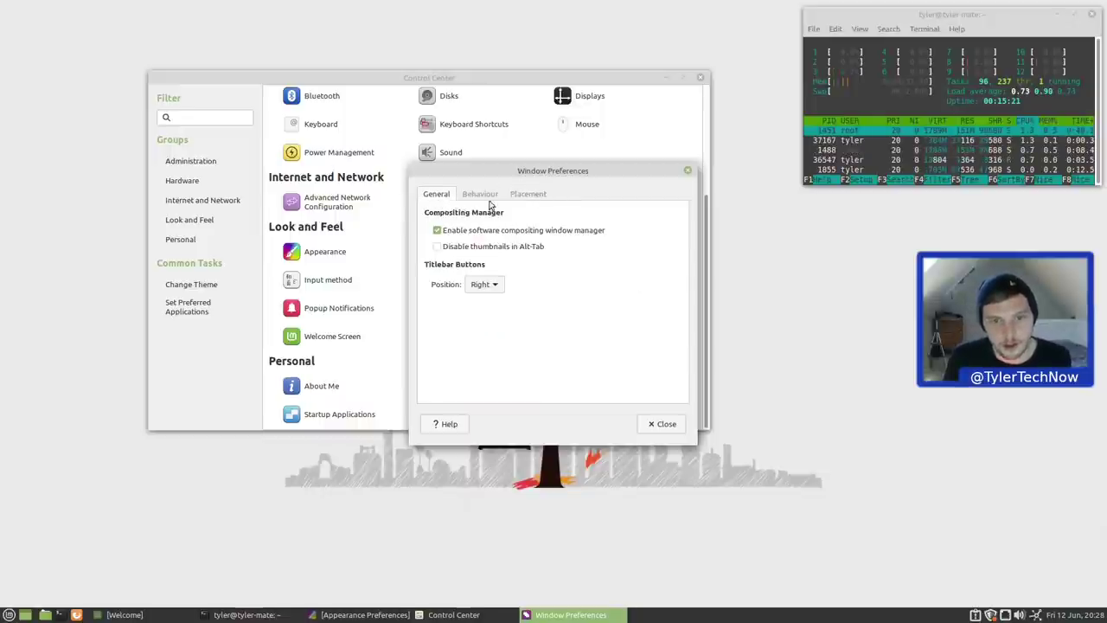
left_click(536, 197)
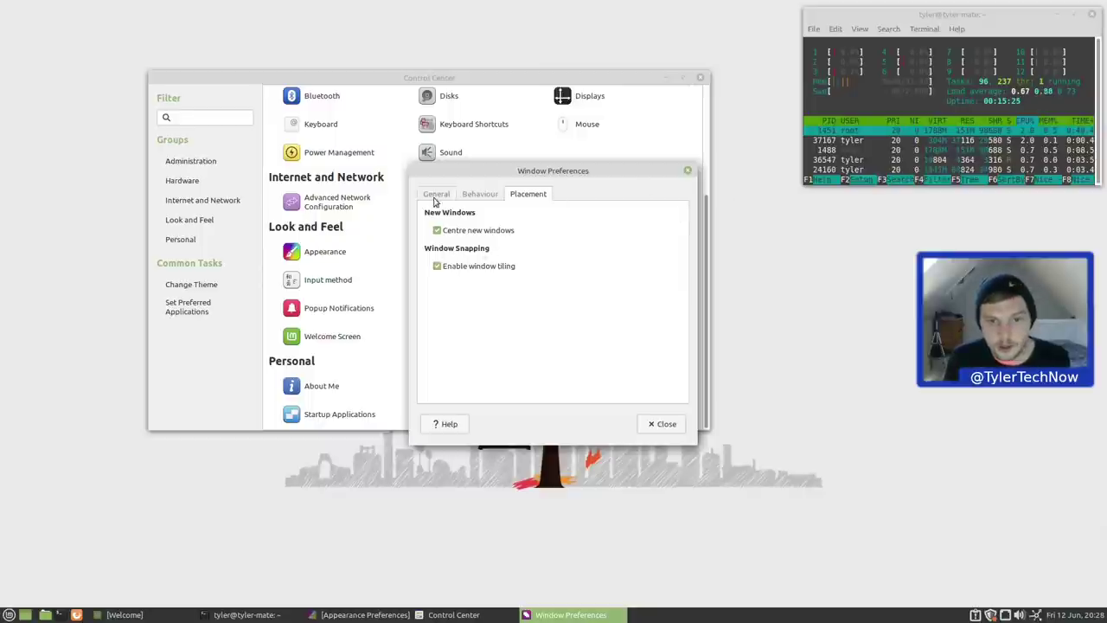
left_click(688, 171)
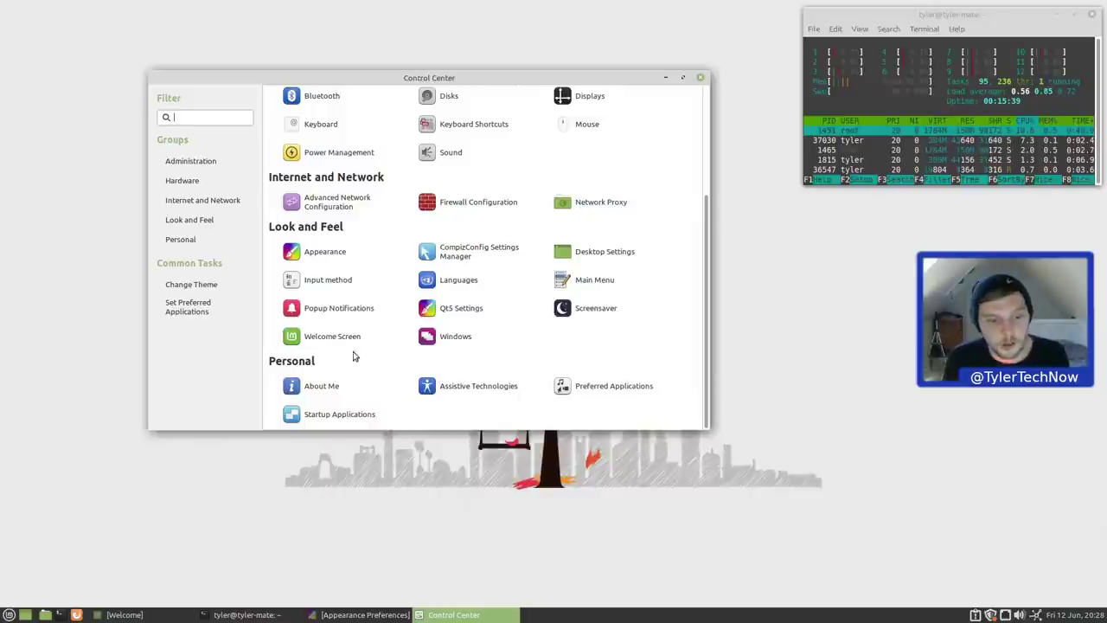
Restore the Welcome window, minimise the Control Center, and place a home folder window side by side with Welcome
left_click(158, 615)
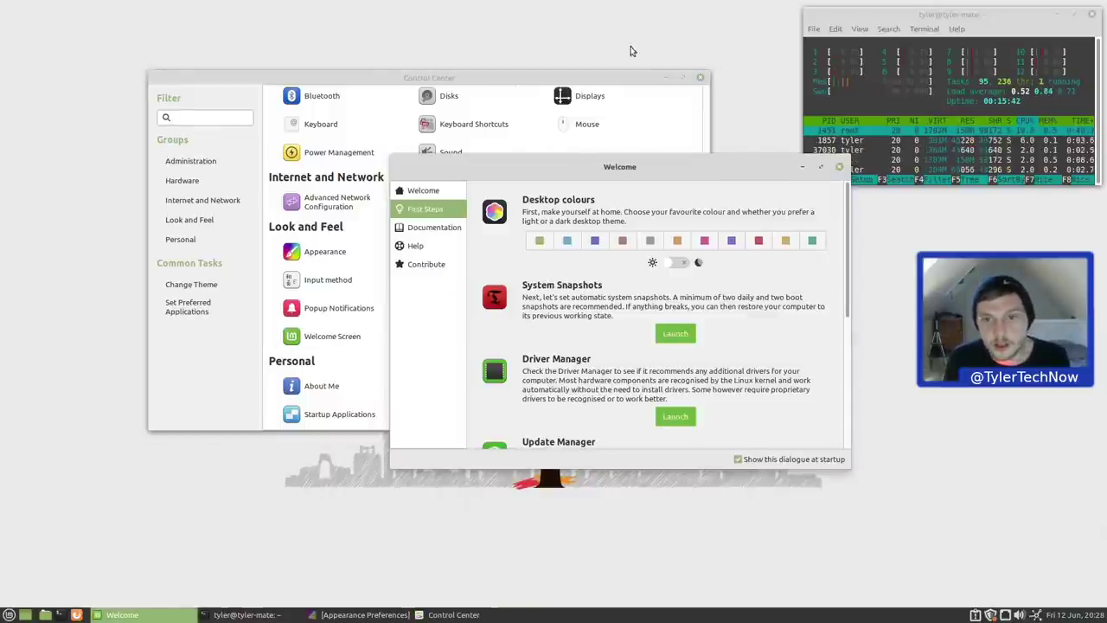
left_click(666, 77)
left_click_drag(606, 166, 624, 107)
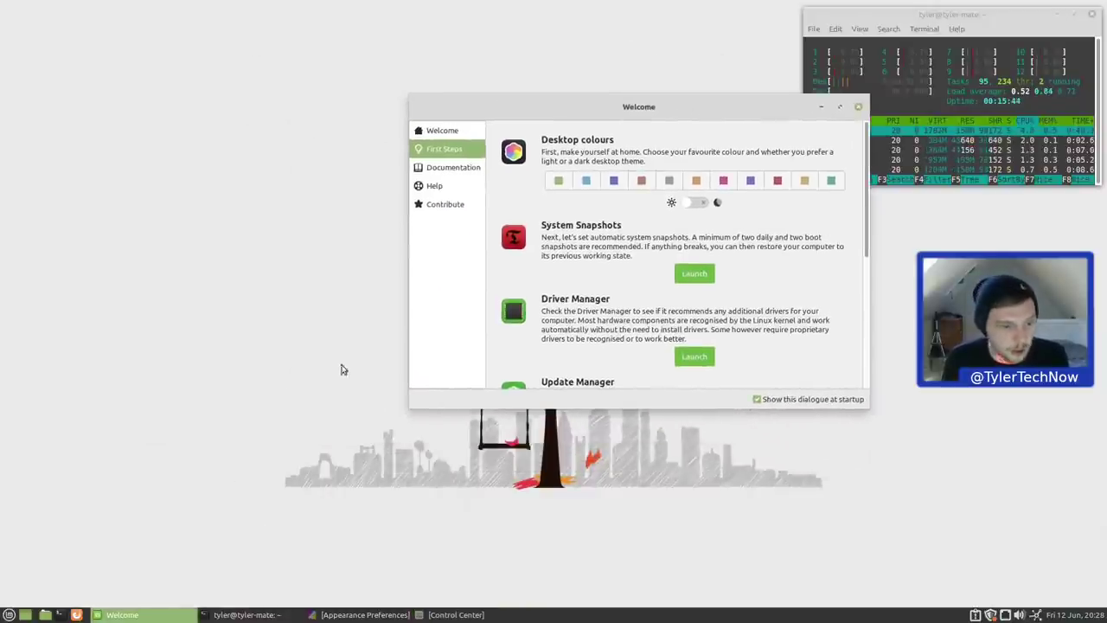
left_click(45, 615)
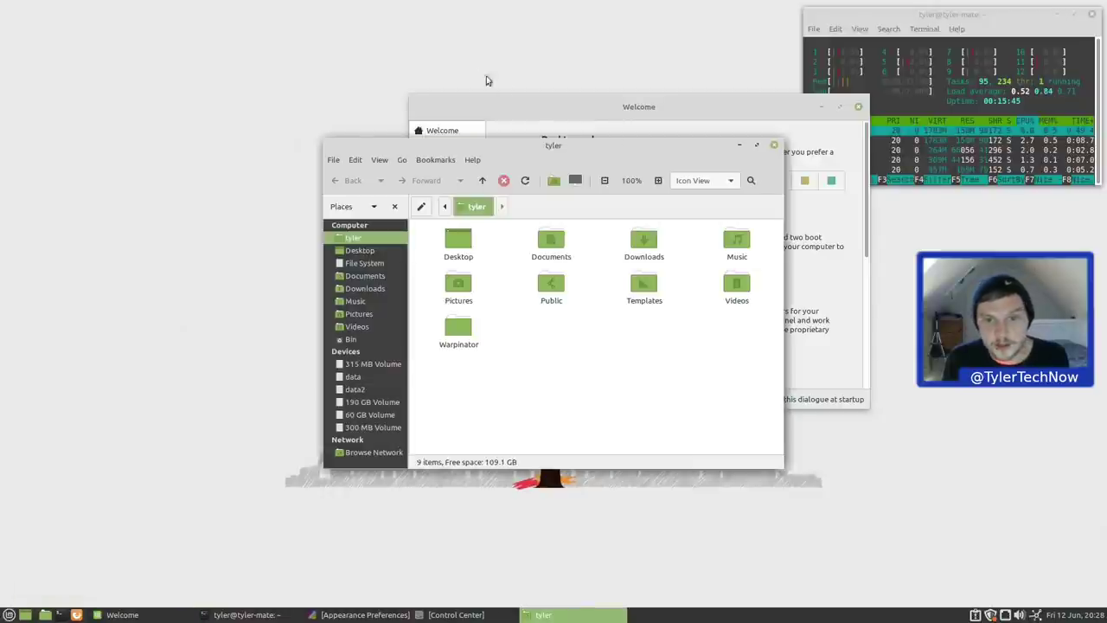
left_click_drag(549, 148, 321, 87)
left_click_drag(655, 107, 820, 93)
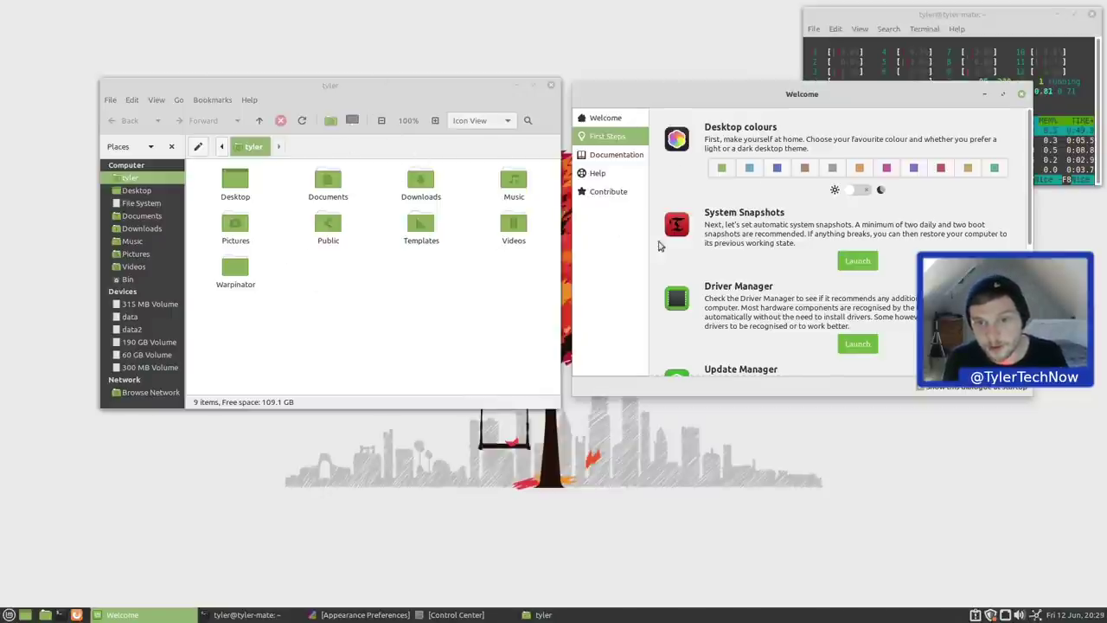
Set the desktop colour to the darker blue, try the dark theme on the open windows, and return to the light theme
left_click(778, 168)
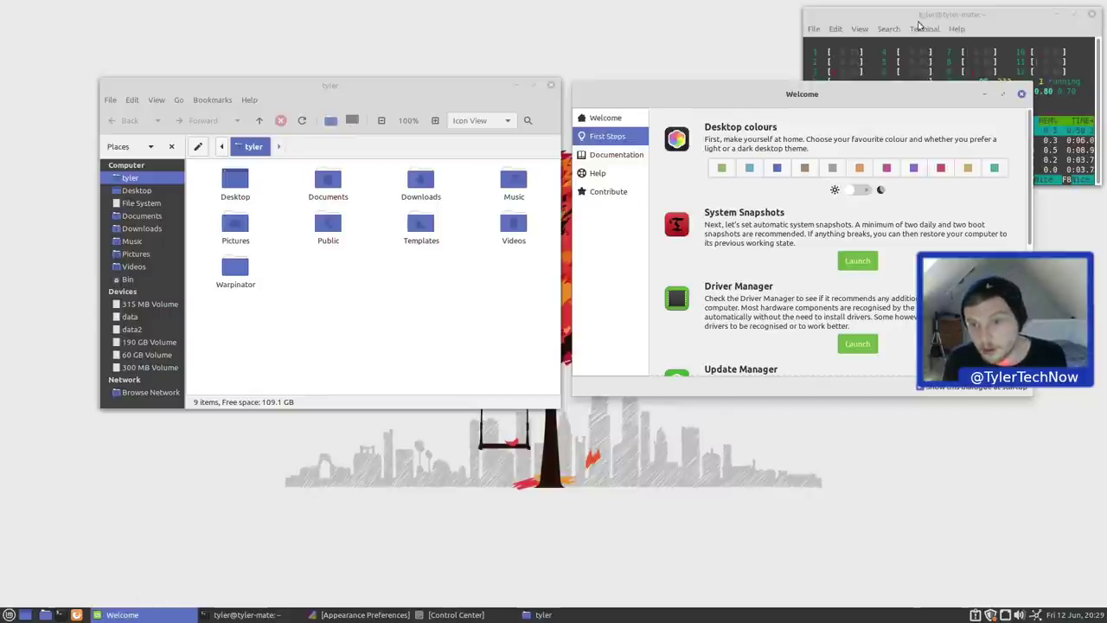
left_click(864, 191)
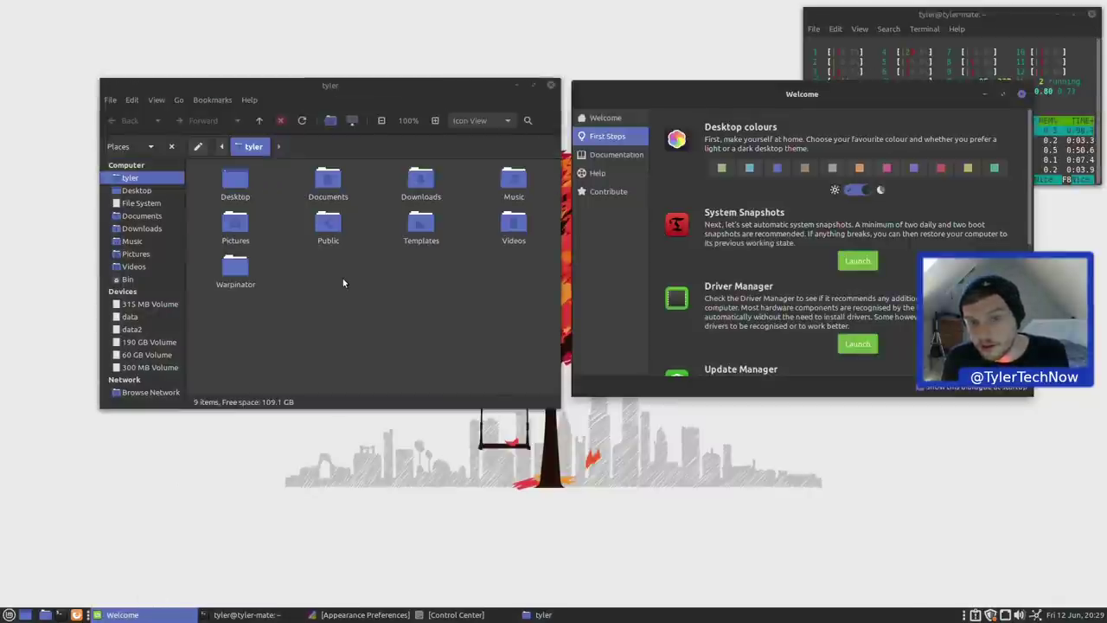
left_click_drag(339, 86, 308, 93)
left_click_drag(666, 99, 646, 124)
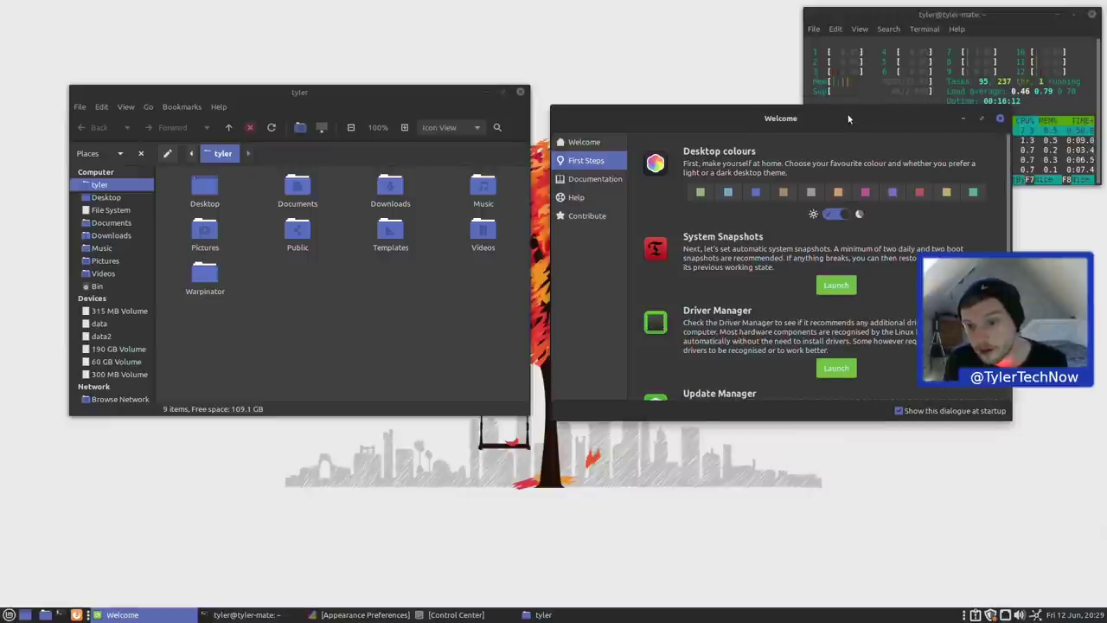
left_click_drag(847, 117, 839, 102)
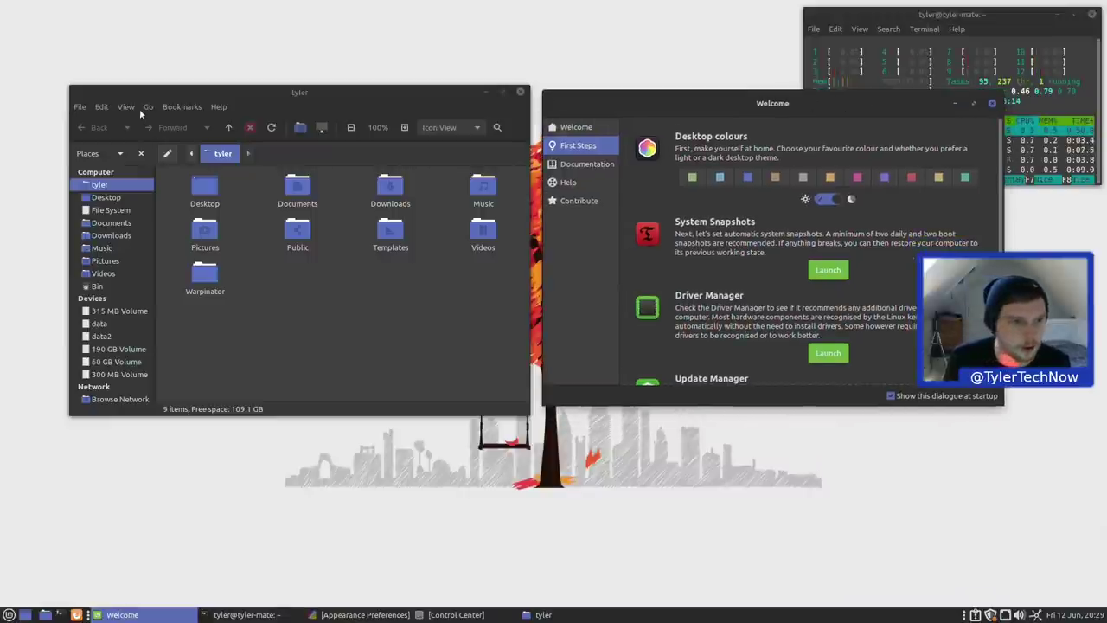
left_click(832, 199)
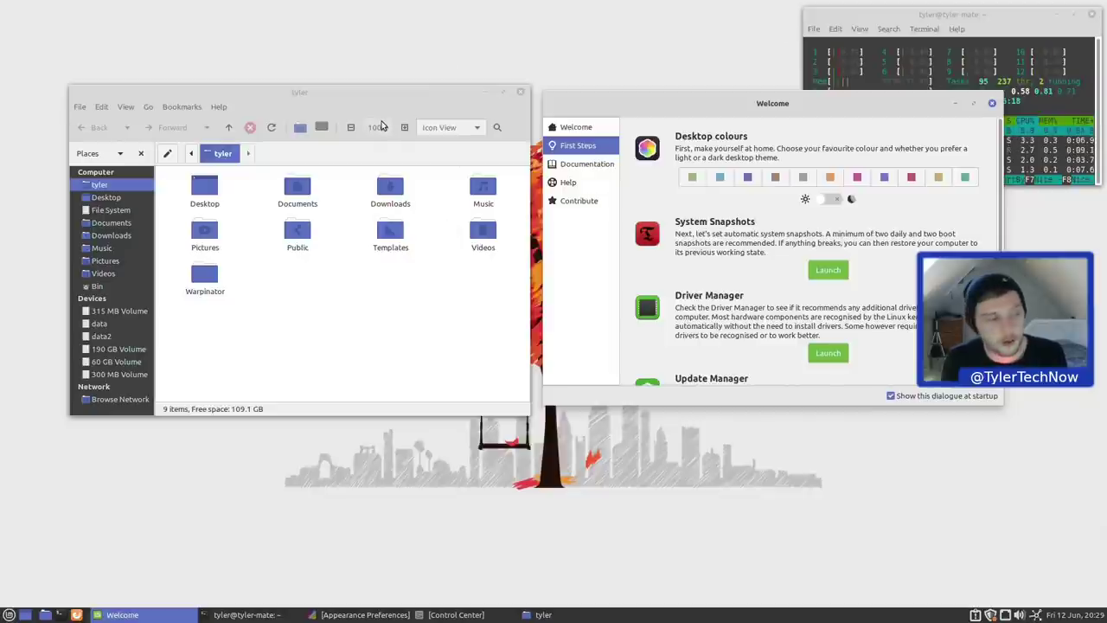
Open a new terminal and restart the computer with the reboot command
key("ctrl+alt+t")
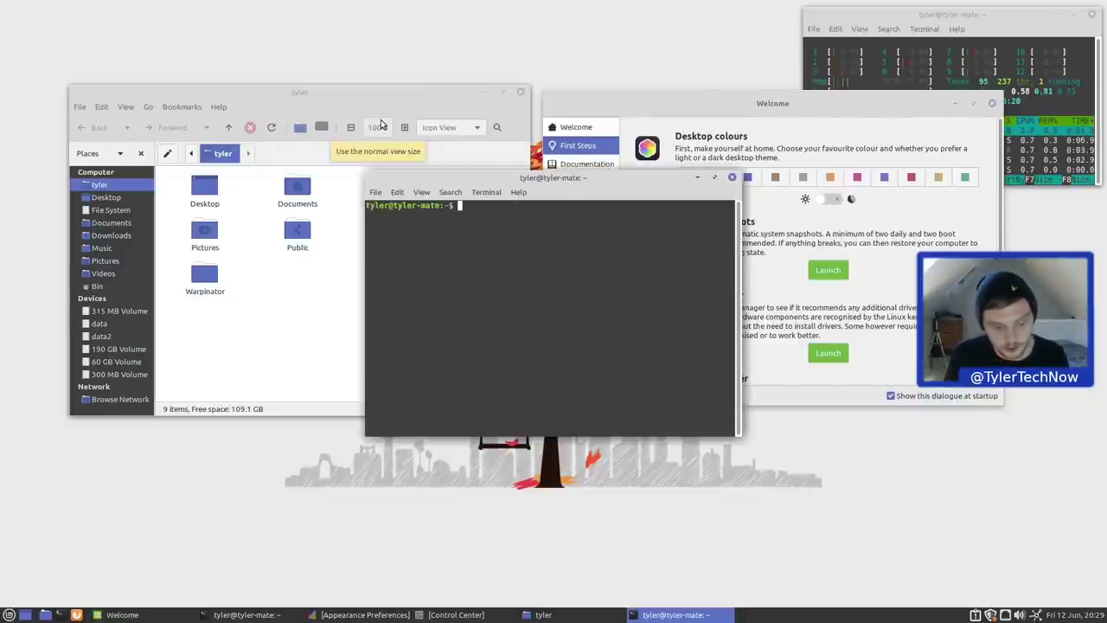
type("reboot")
key("Return")
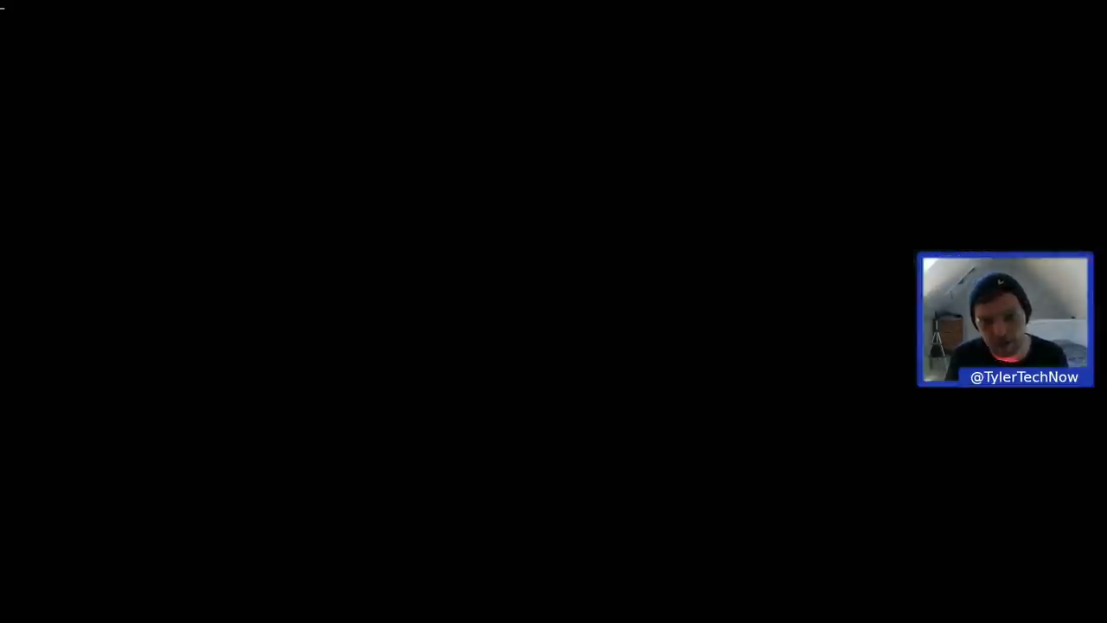